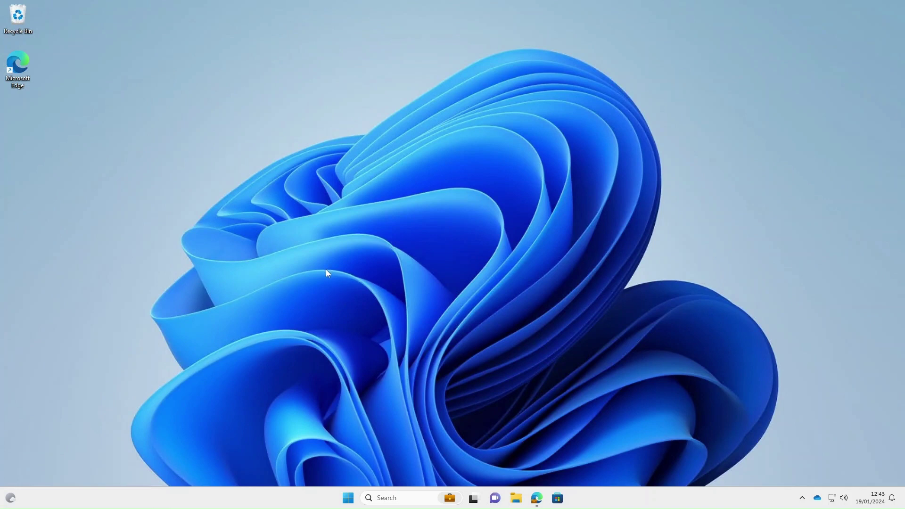
- Show the Use Intune Suite add-ons docs page and highlight the Standalone column heading
click(537, 499)
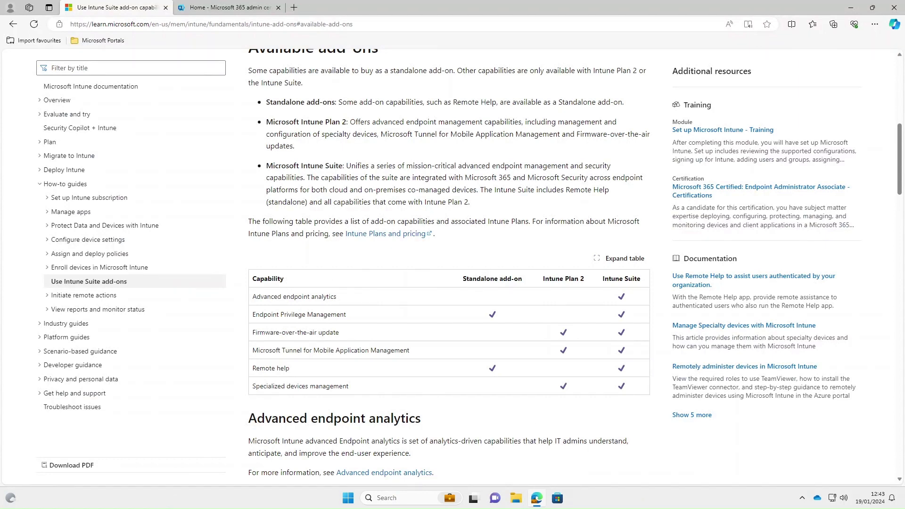
drag(463, 279, 647, 282)
click(602, 281)
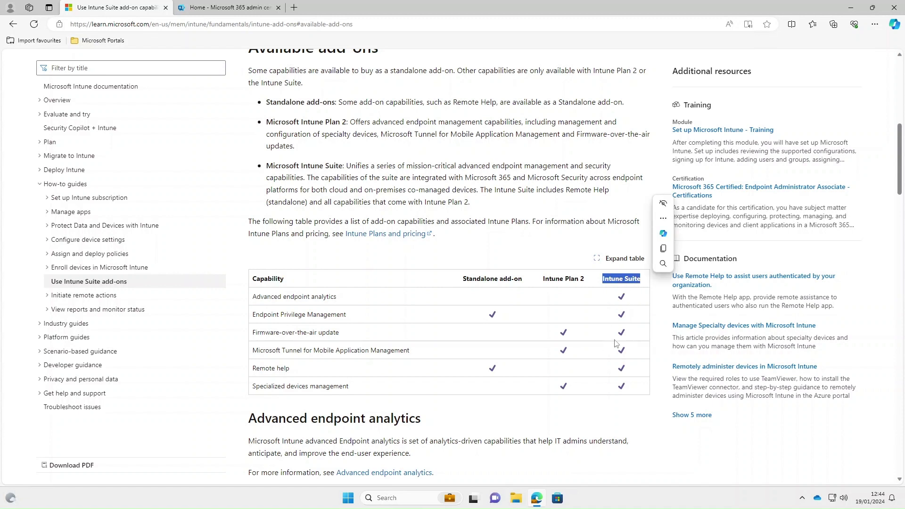
- Switch to the Microsoft 365 admin center and go to Billing > Licenses
click(231, 11)
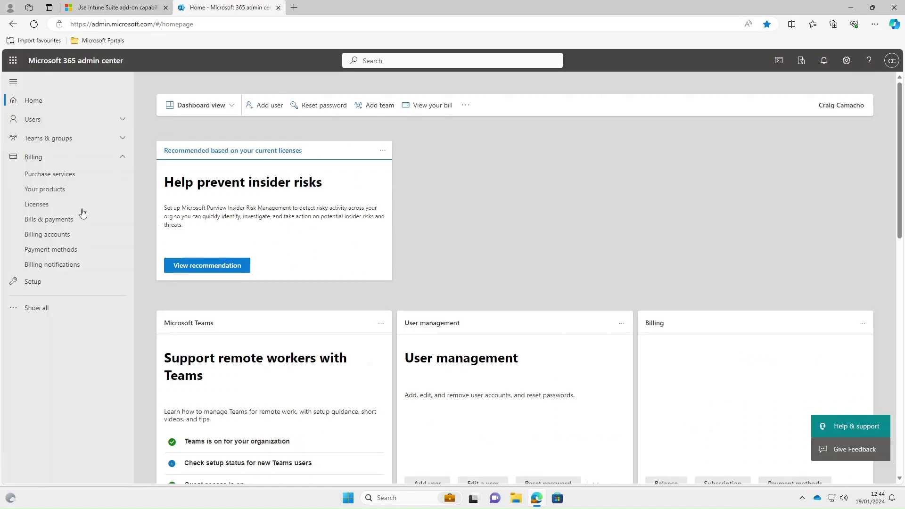
click(36, 205)
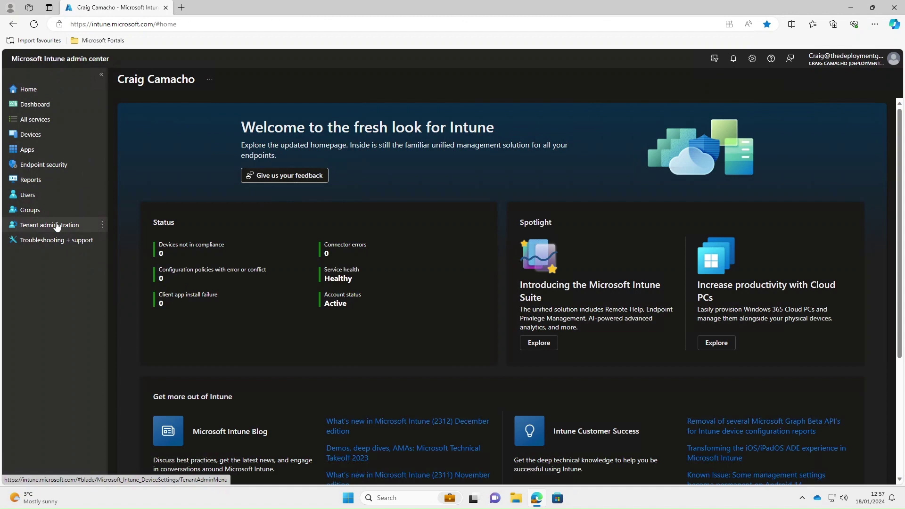
- Go to Tenant administration > Intune add-ons to see Remote Help's trial status
click(57, 225)
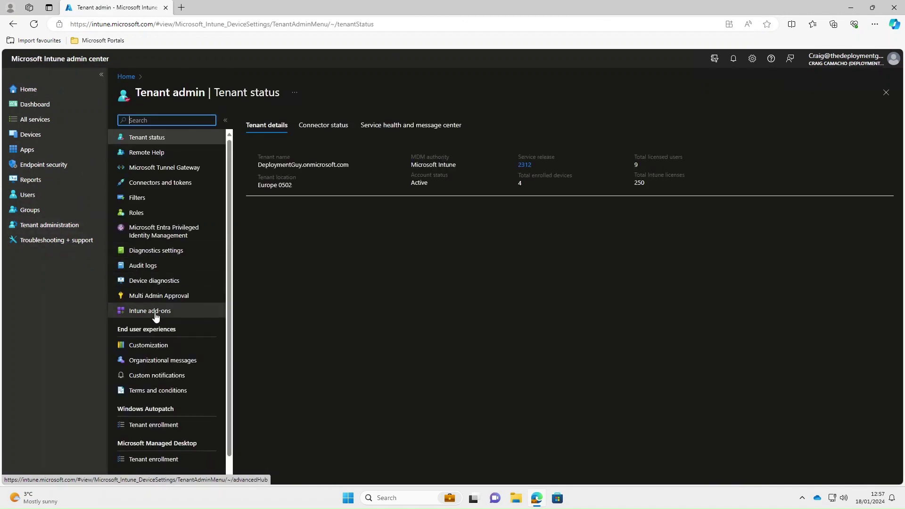
click(156, 315)
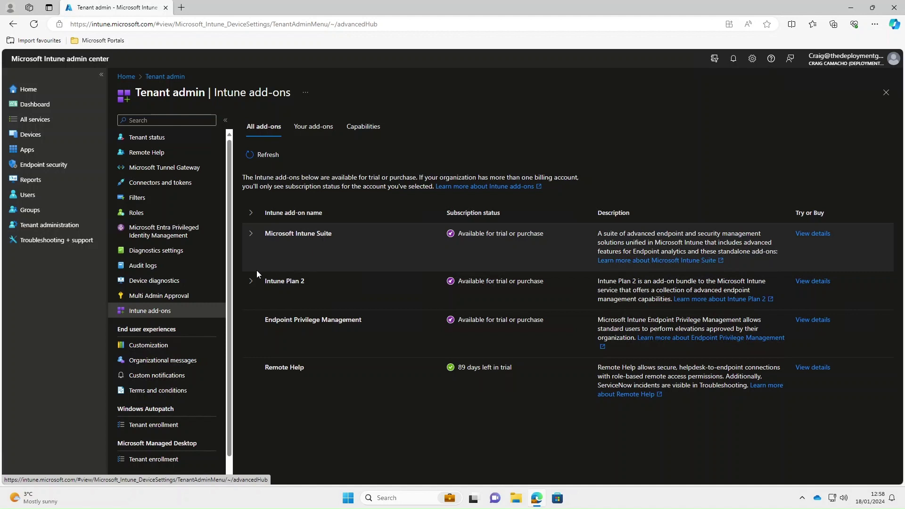
- Set Enable Remote Help to Enabled in the Remote Help settings and save
click(147, 153)
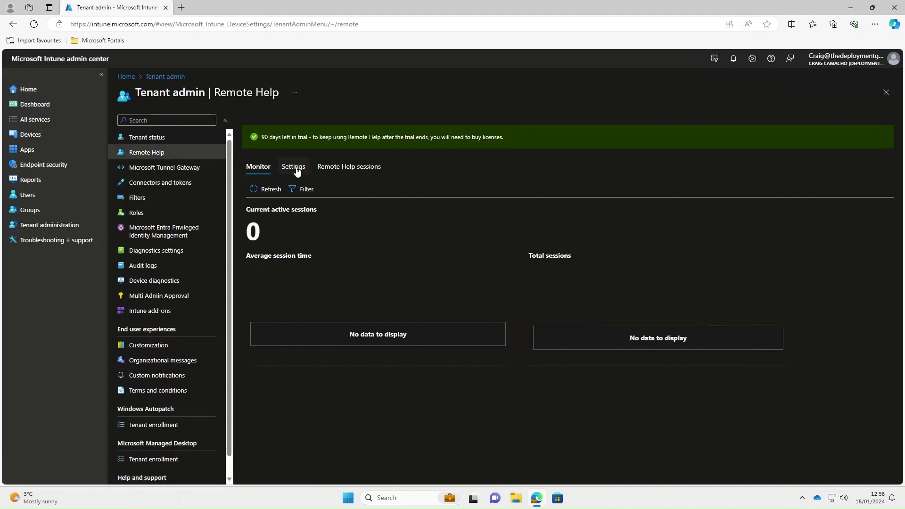
click(295, 168)
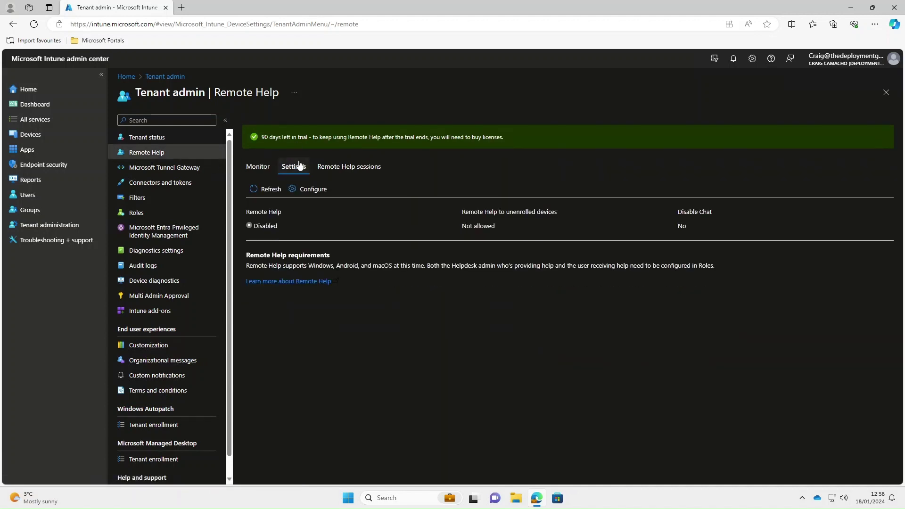
click(315, 194)
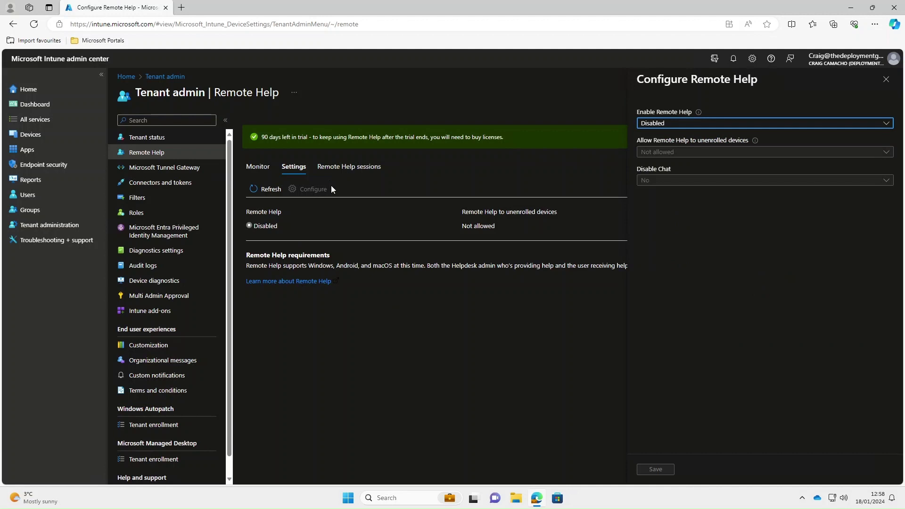
click(657, 124)
click(659, 138)
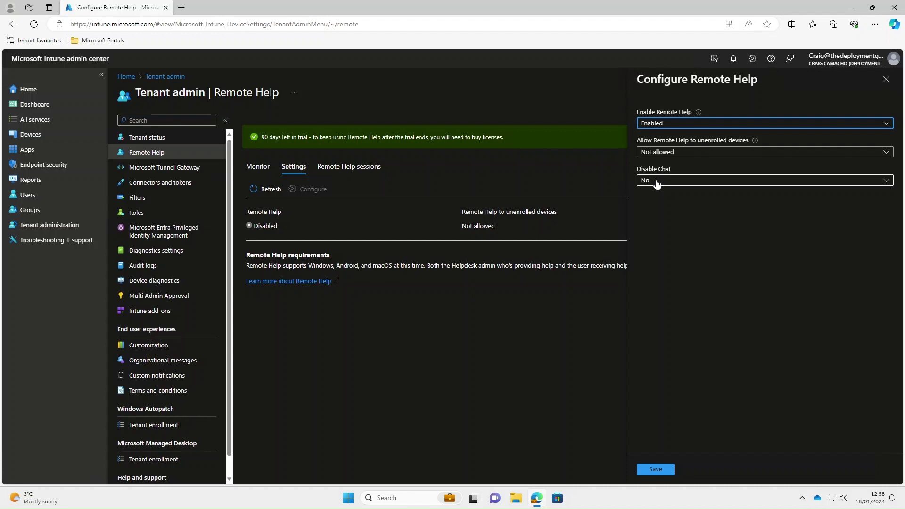
click(658, 470)
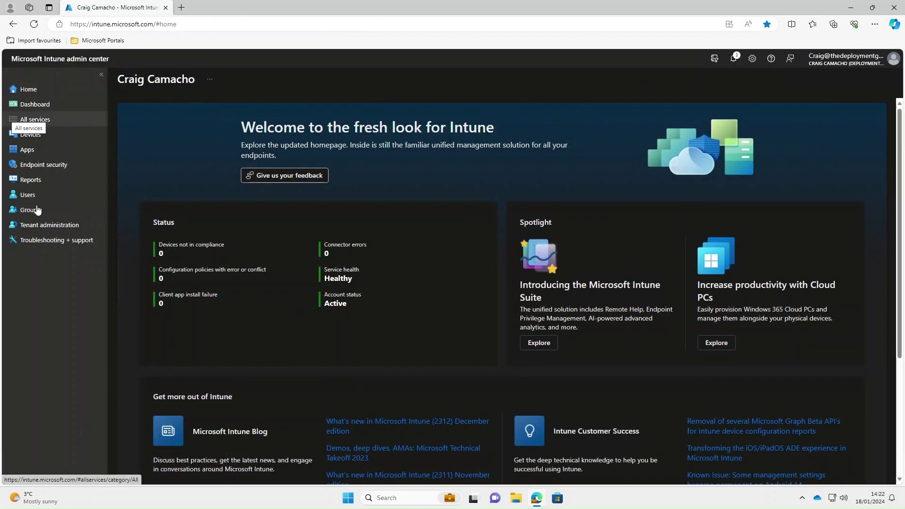
- Start a new group named 'Users - Helpdesk Operators'
click(32, 210)
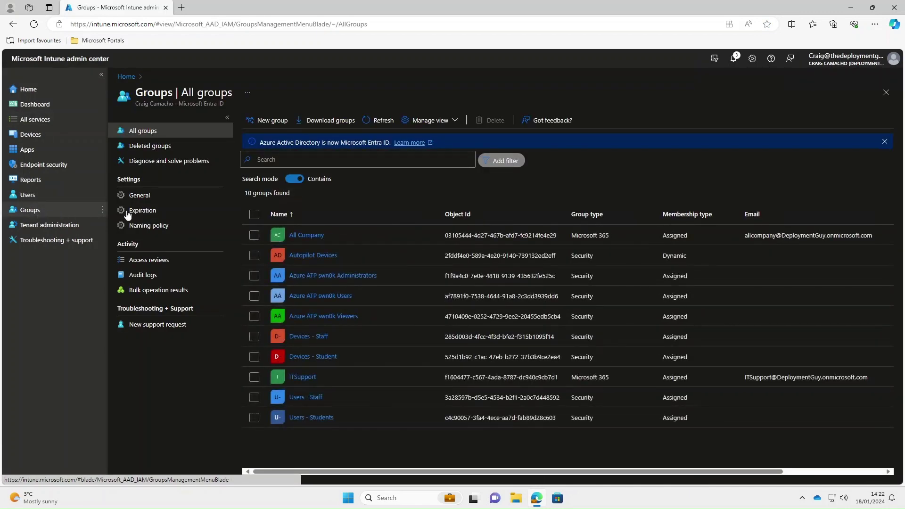
click(272, 121)
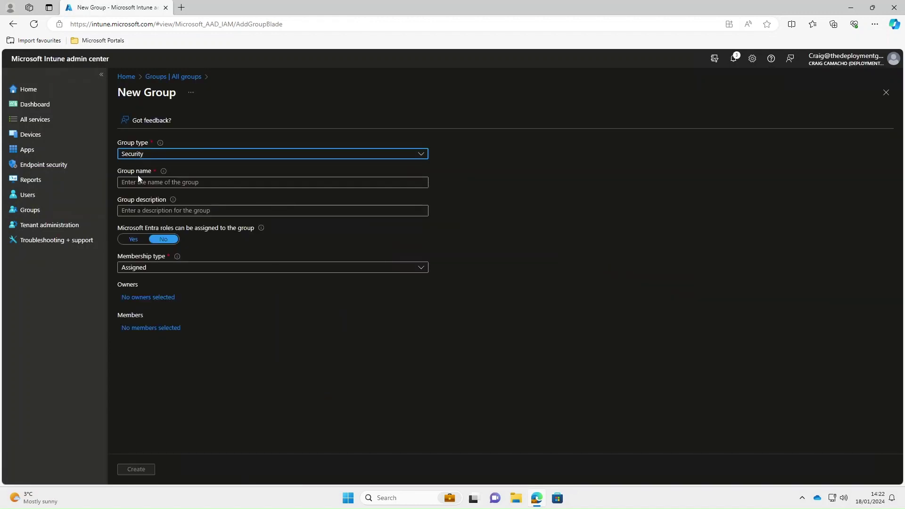
click(140, 183)
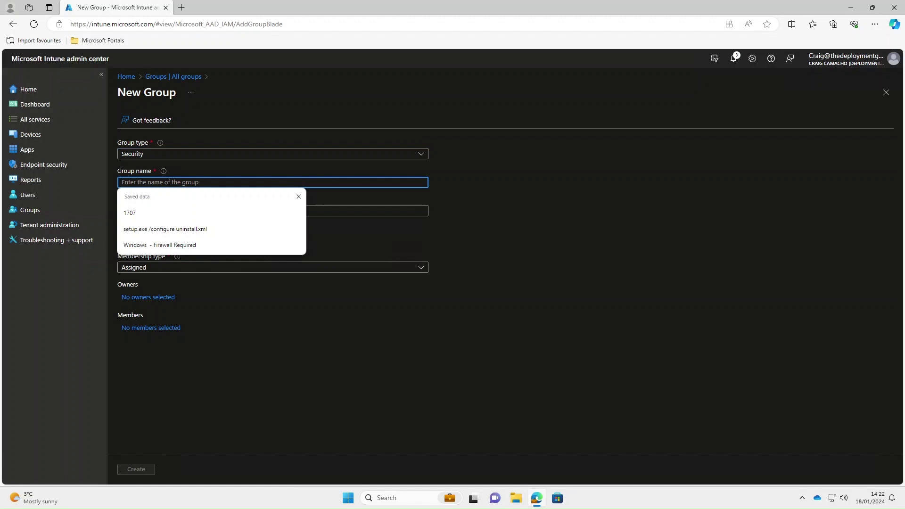
text(Us)
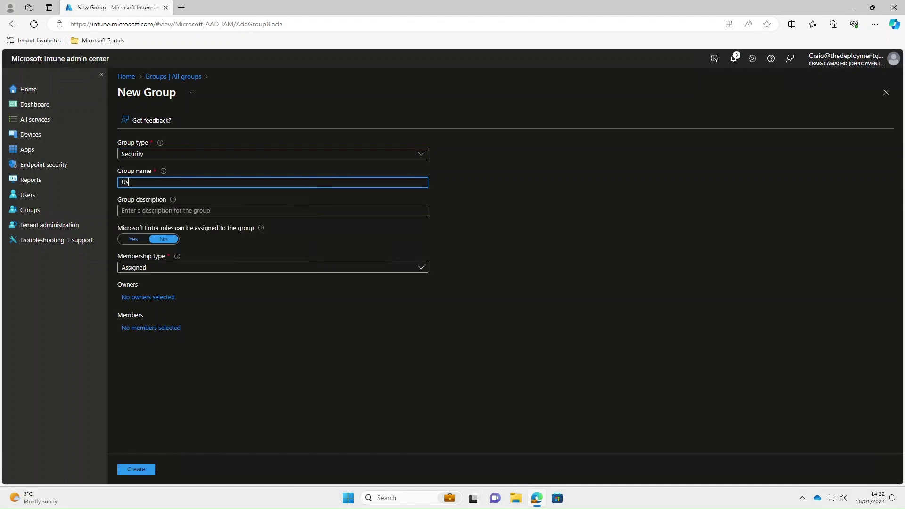
text(ers - Helpdesk Operators)
- Add the first two listed users as members, create the group and refresh the list
click(145, 329)
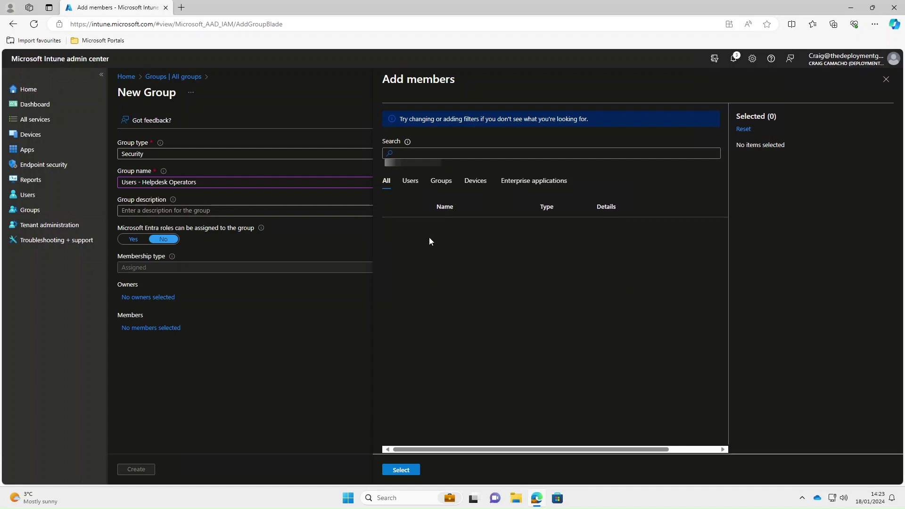
click(410, 182)
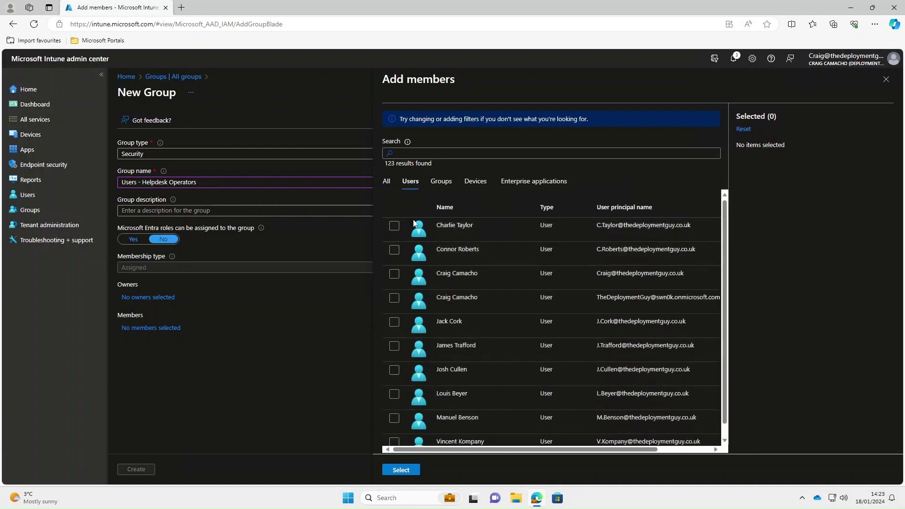
click(394, 226)
click(394, 250)
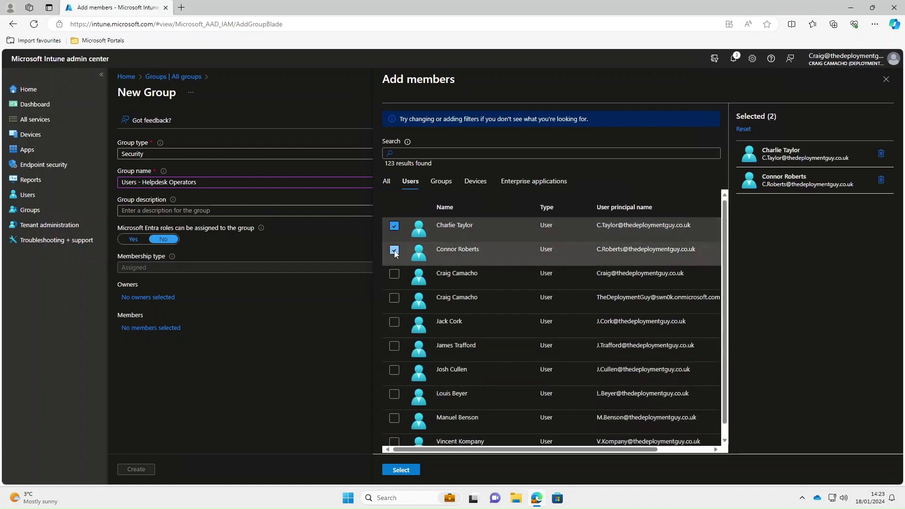
click(400, 470)
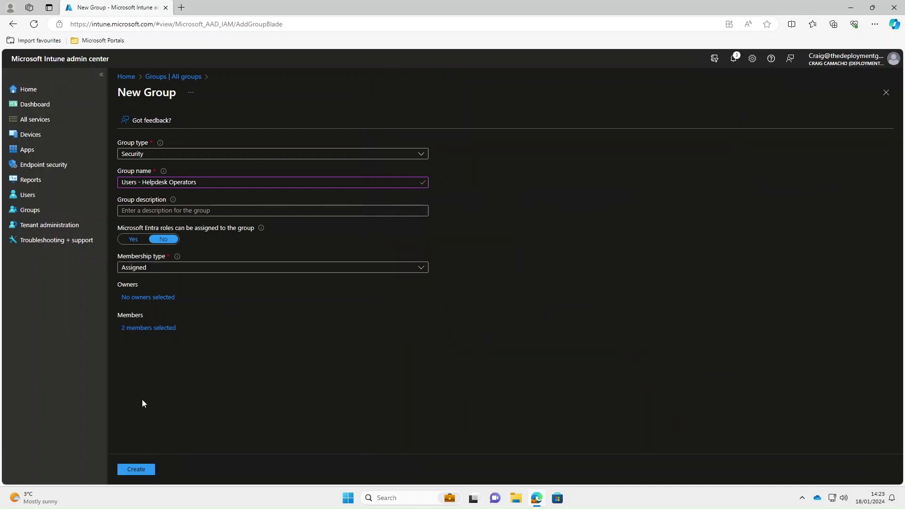
click(138, 470)
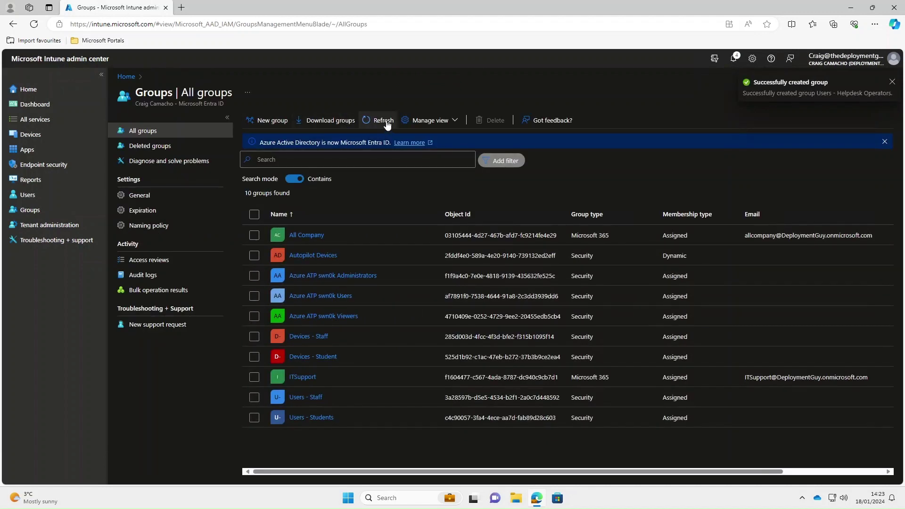
click(385, 121)
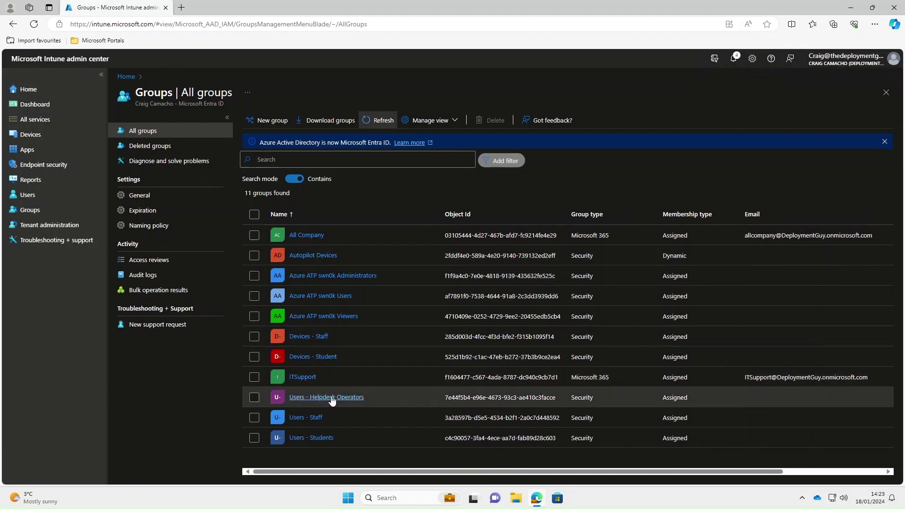
- Open the Help Desk Operator role under Intune roles, review its permissions, then view its Assignments
click(39, 228)
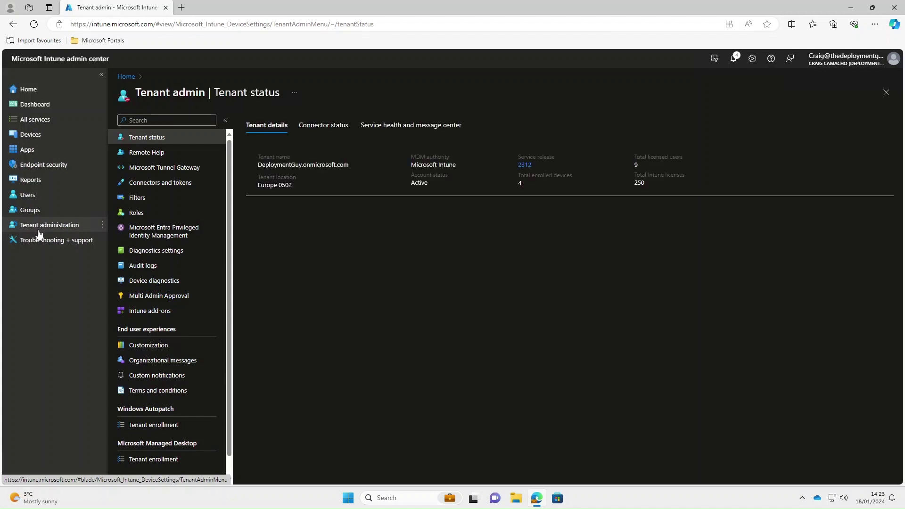
click(135, 215)
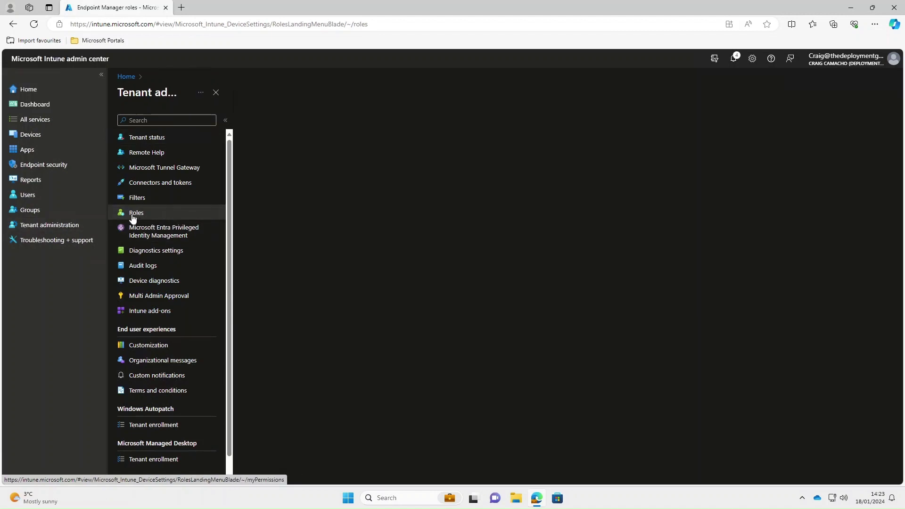
click(132, 216)
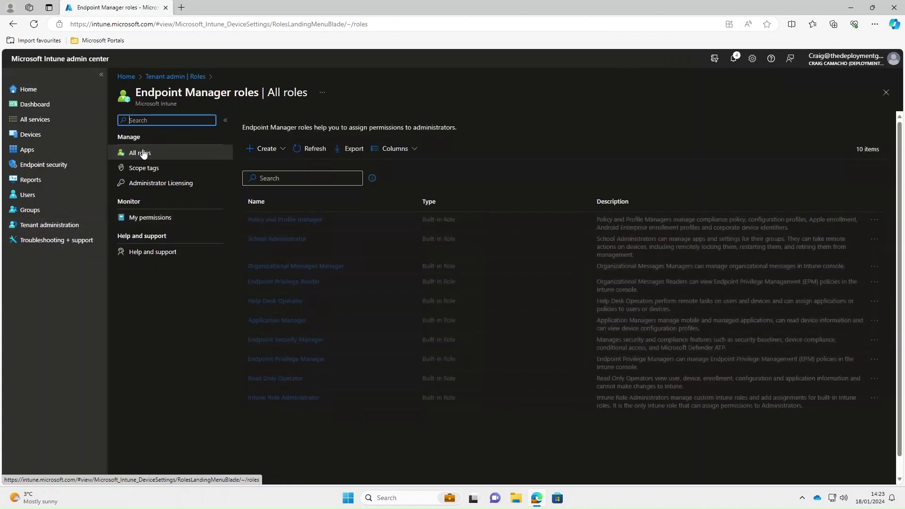
click(283, 302)
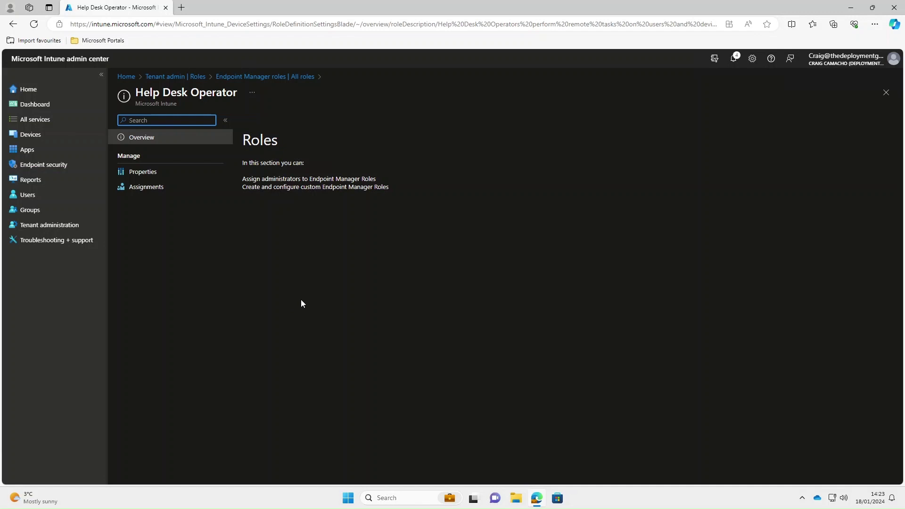
click(150, 173)
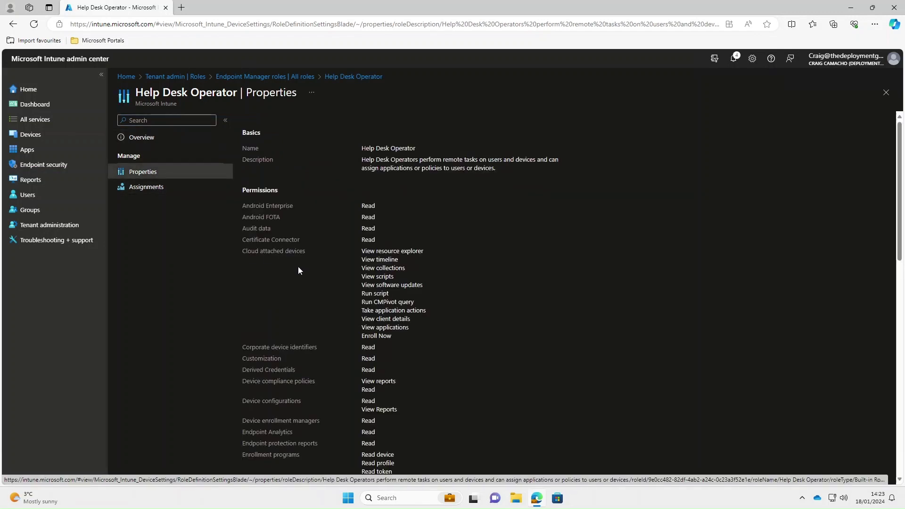
scroll(319, 357, down, 3)
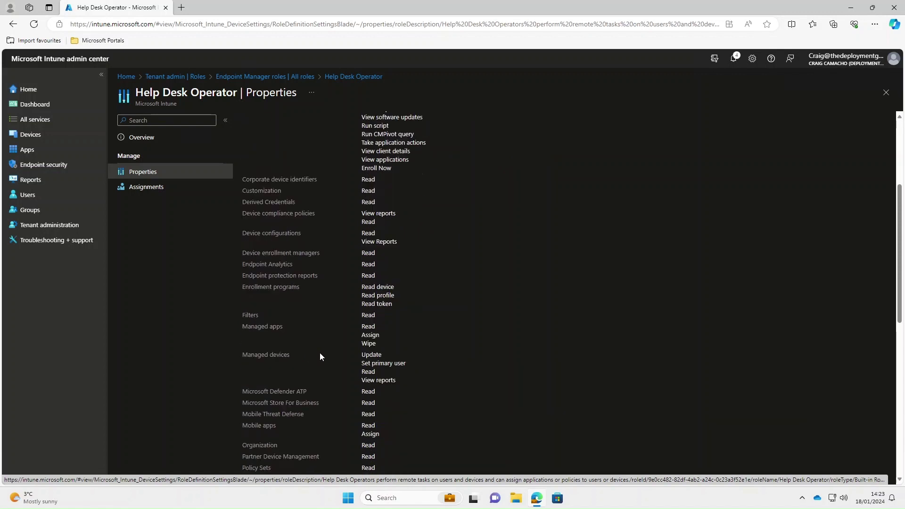
scroll(236, 329, down, 2)
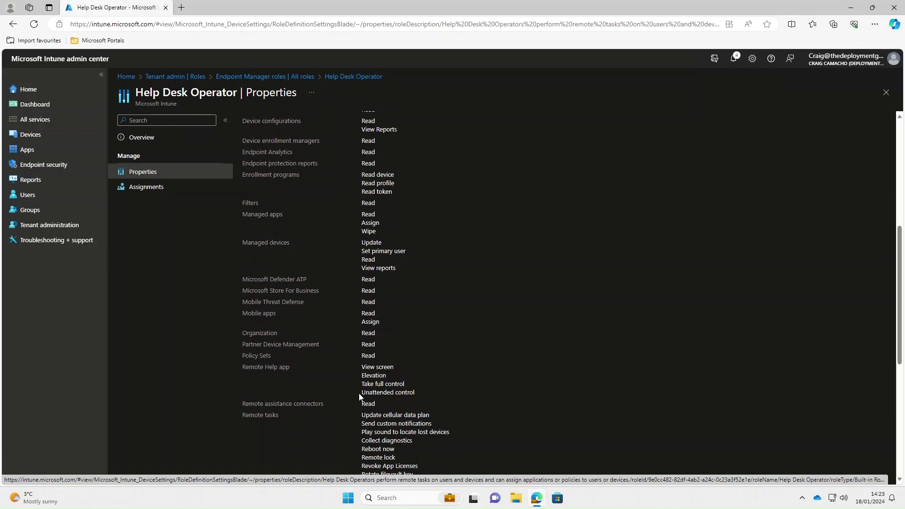
scroll(283, 330, up, 5)
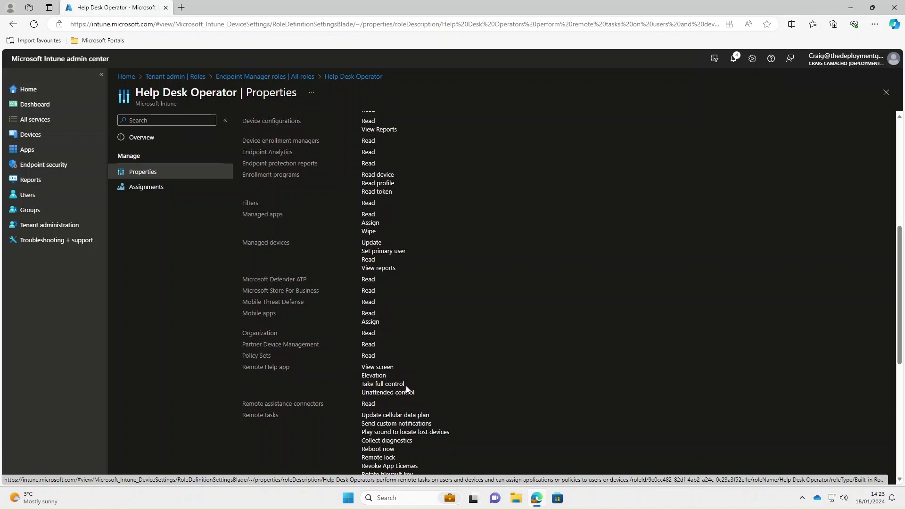
click(151, 193)
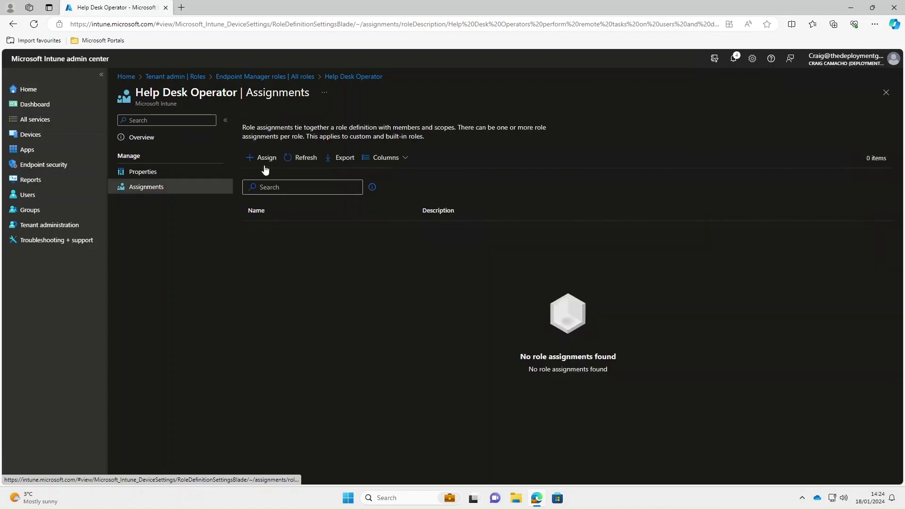
- Start a role assignment named 'Remote Help Permissions' with Users - Helpdesk Operators as admin group
click(265, 160)
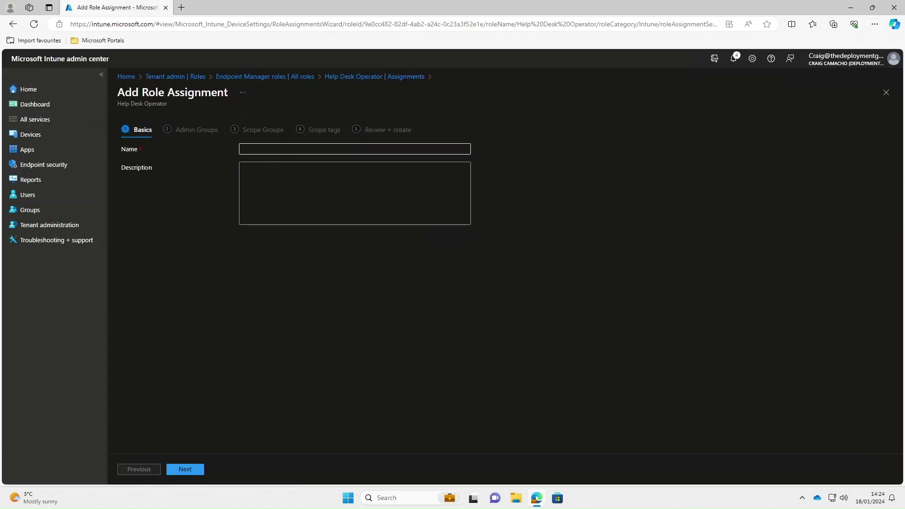
click(355, 149)
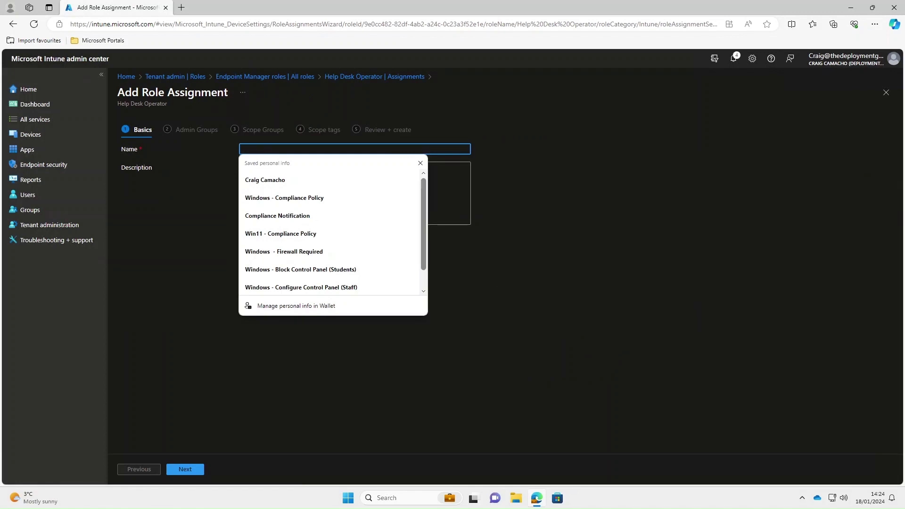
text(Remot)
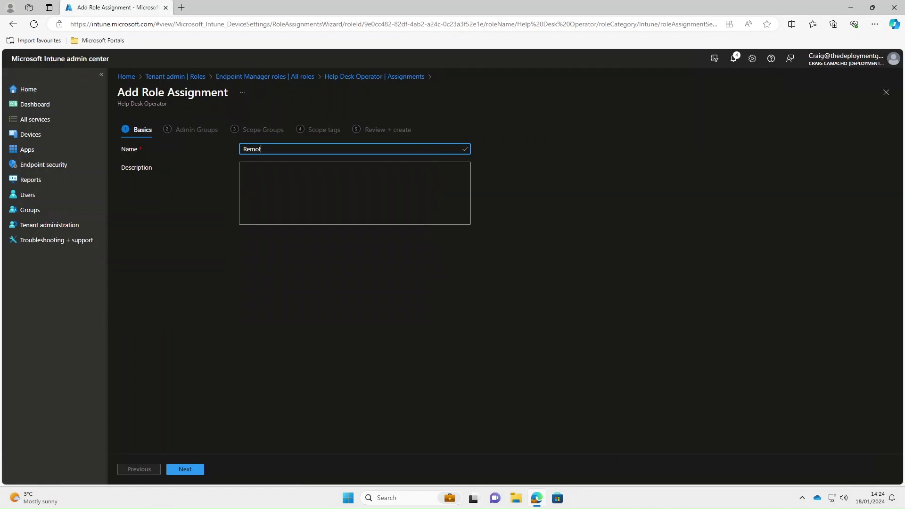
text(e Help Permissions)
click(185, 468)
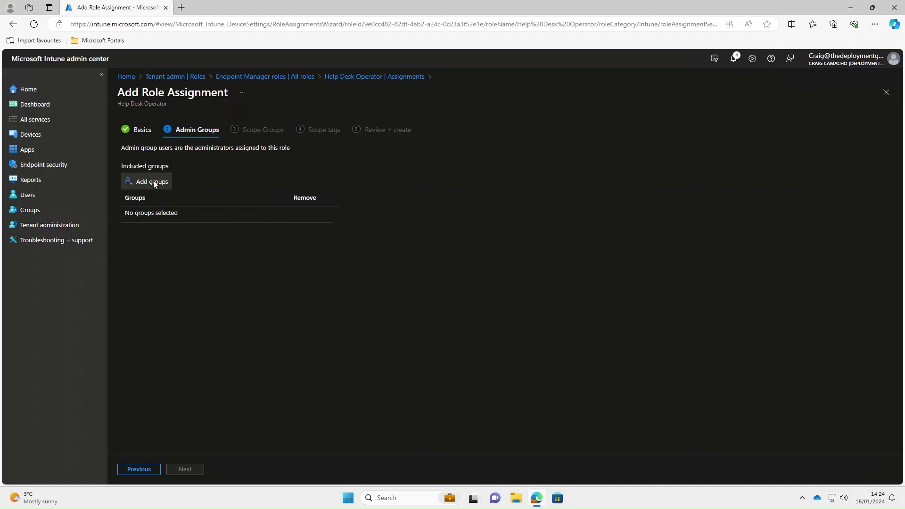
click(153, 183)
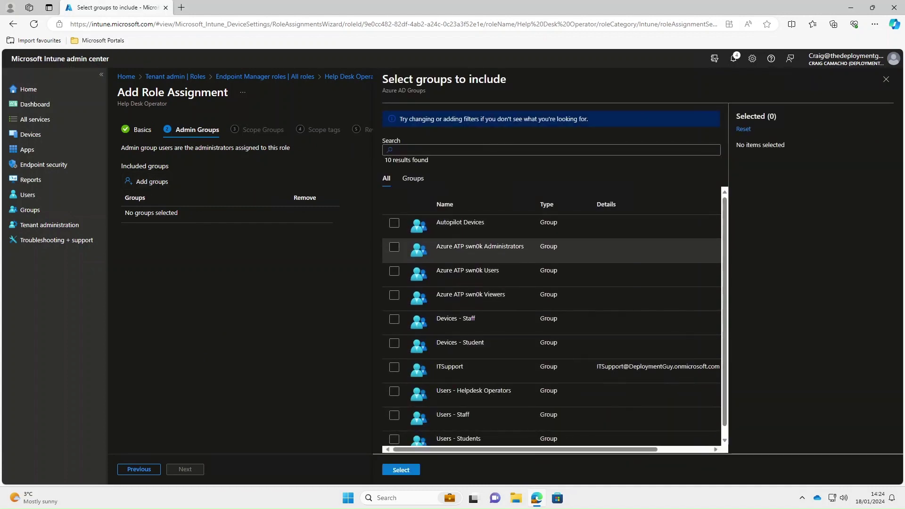
scroll(472, 250, down, 1)
click(394, 382)
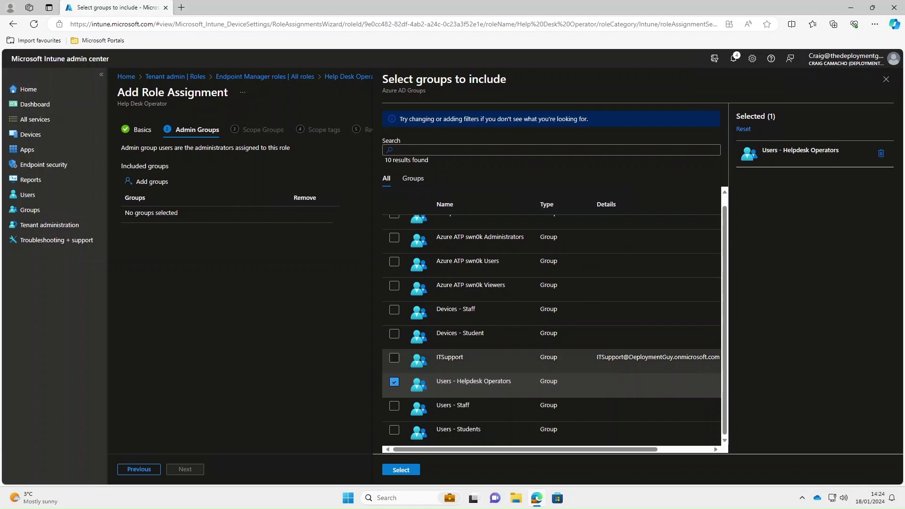
click(405, 470)
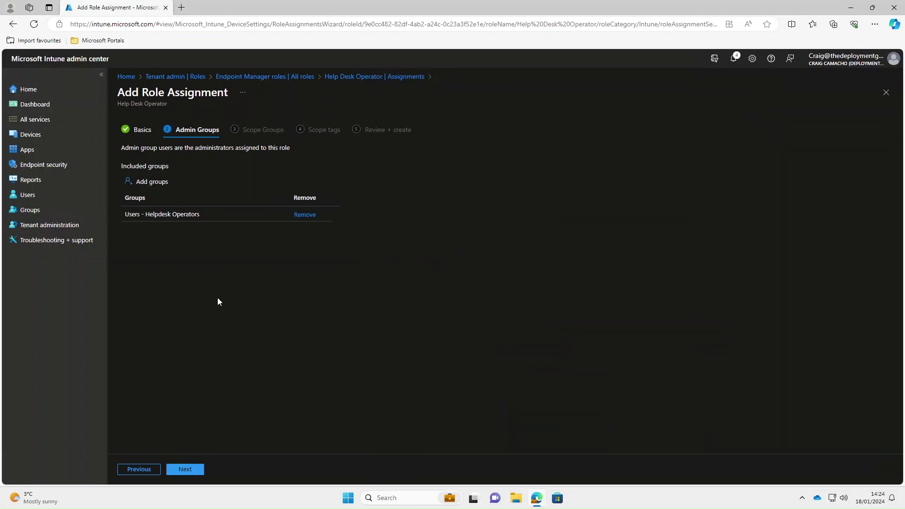
- Scope the assignment to all users and create it
click(194, 469)
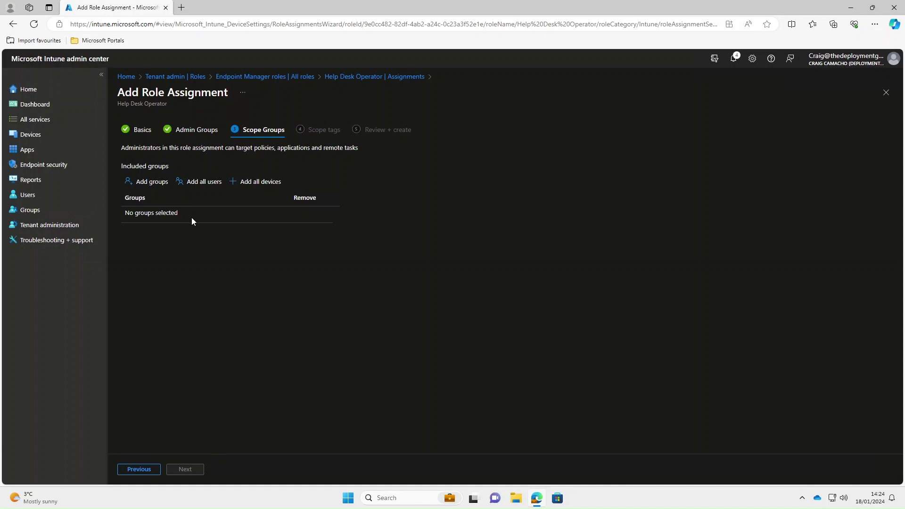
click(198, 182)
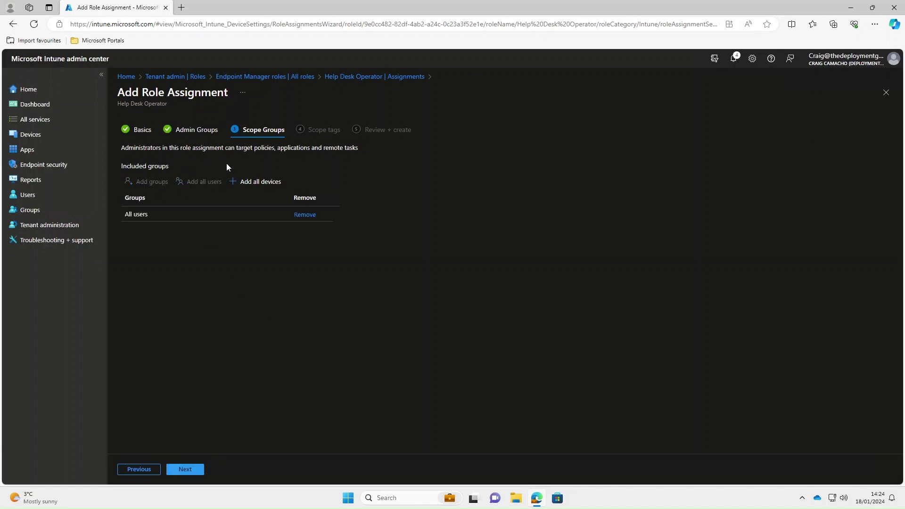
click(185, 469)
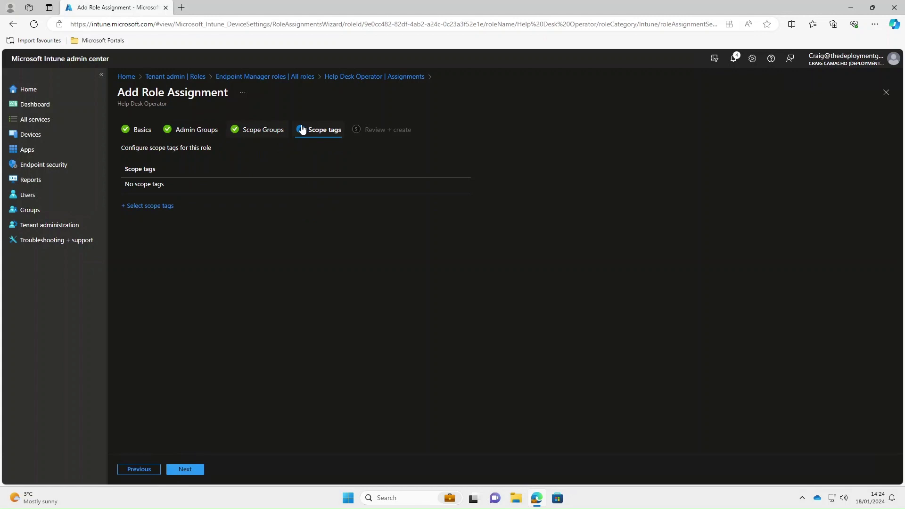
click(183, 469)
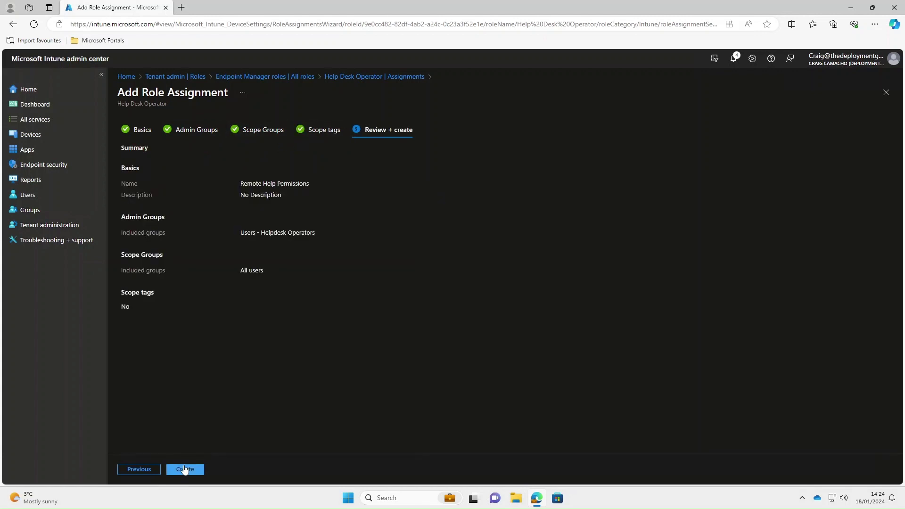
click(189, 469)
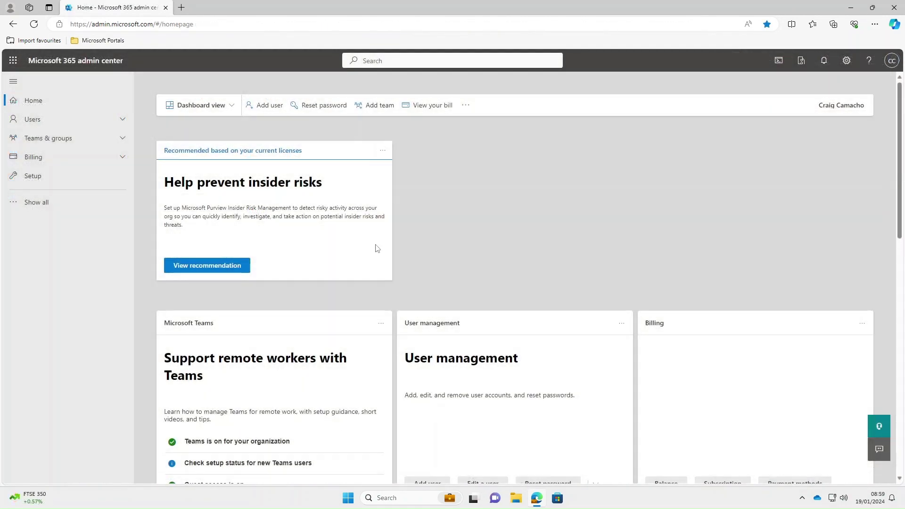
- Open Billing > Licenses > Microsoft Intune Remote Help and start assigning licences to groups
click(33, 160)
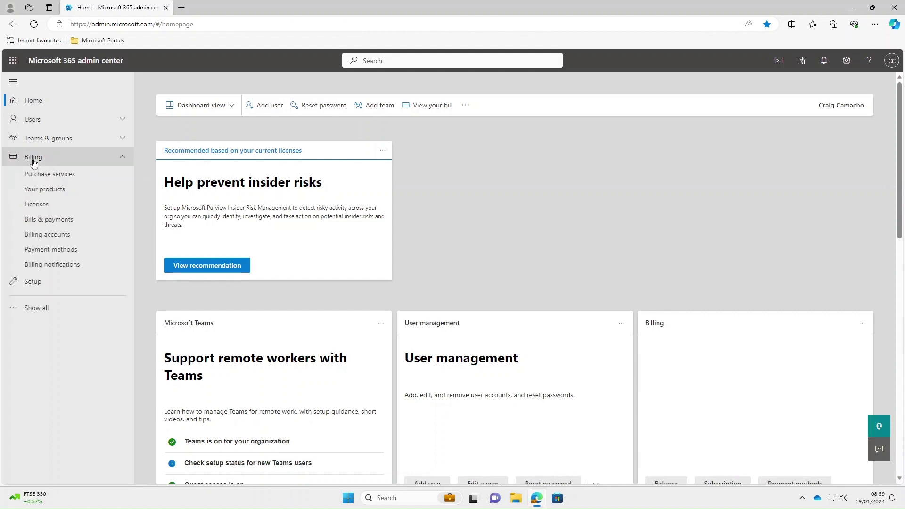
click(43, 206)
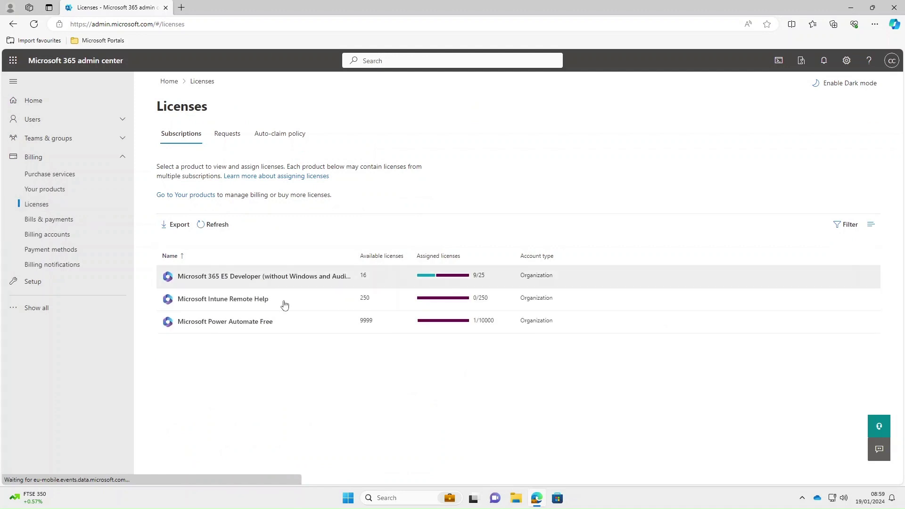
click(209, 300)
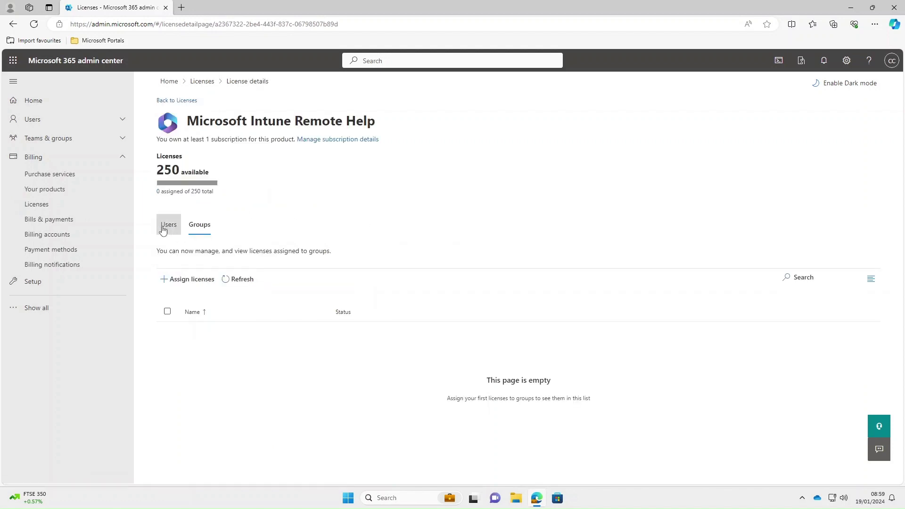
click(193, 279)
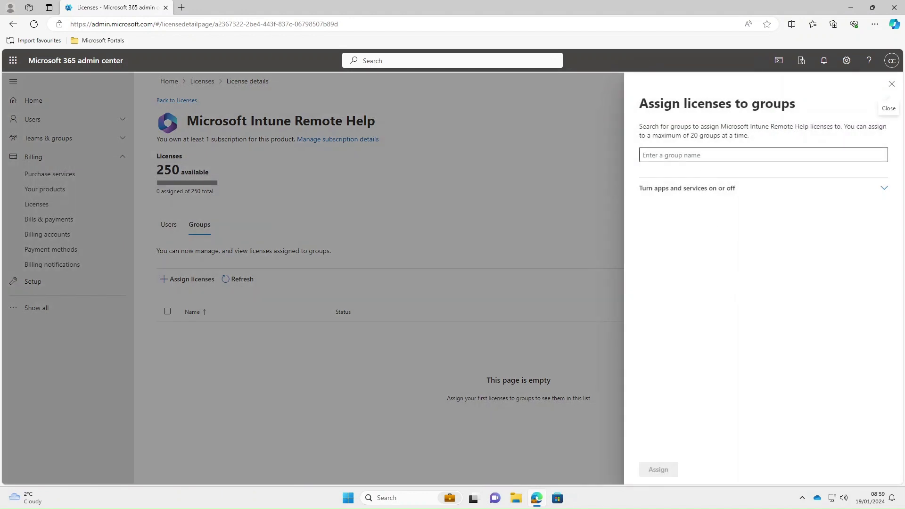
- Assign Remote Help licences to Users - Helpdesk Operators and Users - Staff, then refresh the status
click(707, 155)
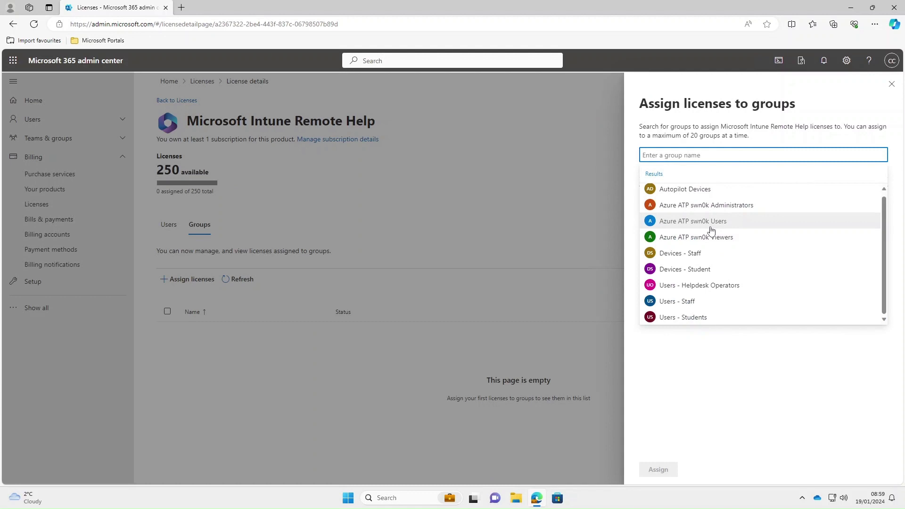
click(707, 289)
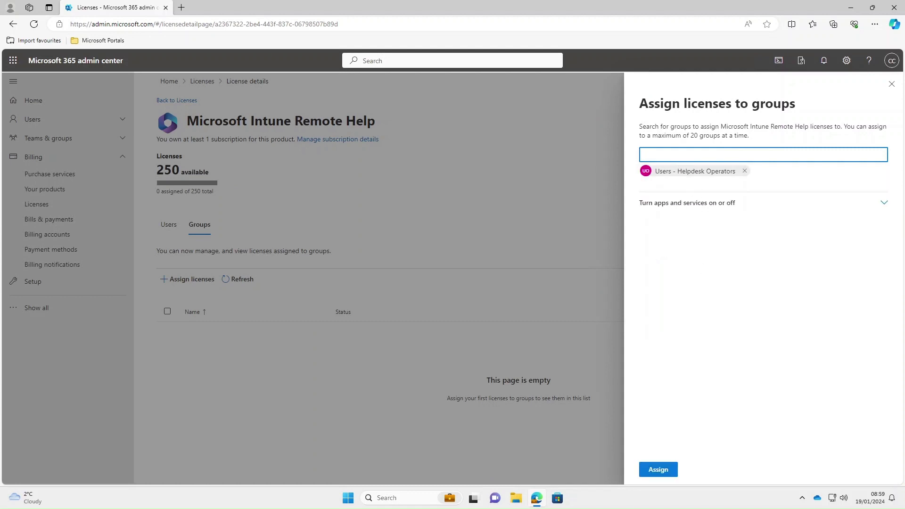
click(694, 155)
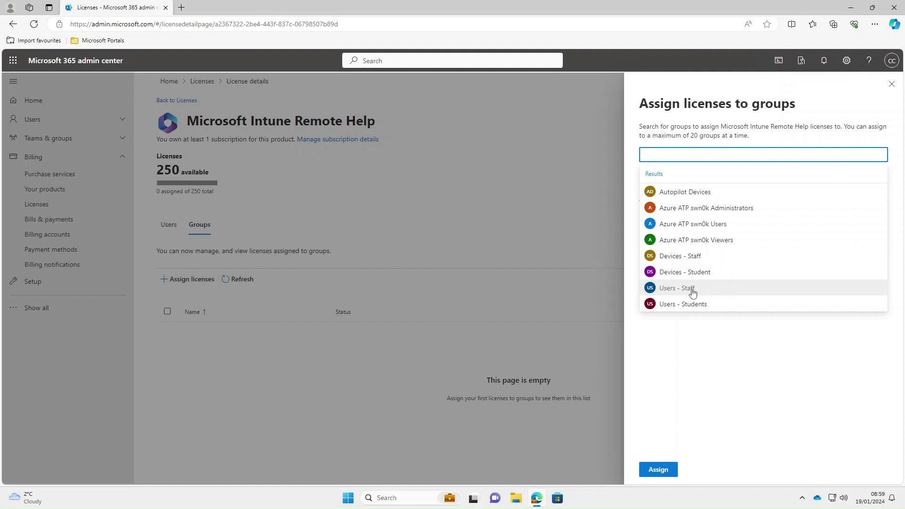
click(692, 290)
click(665, 471)
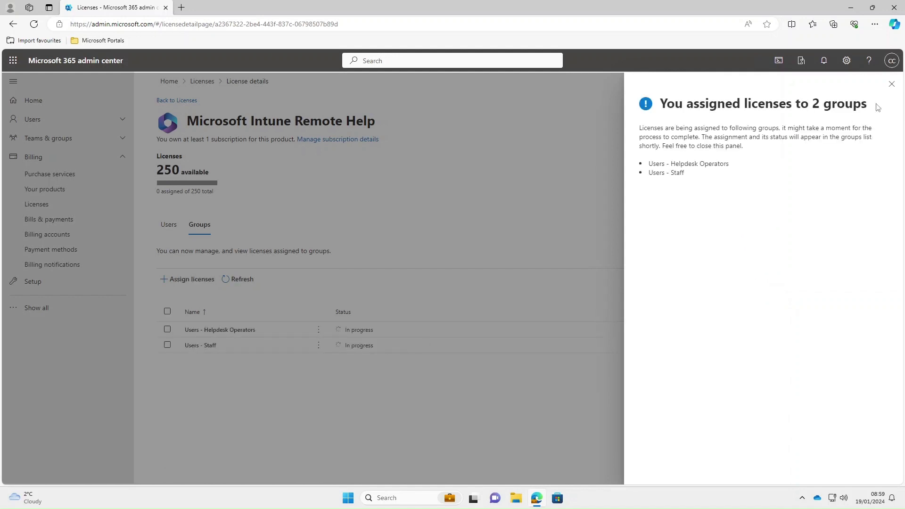
click(892, 84)
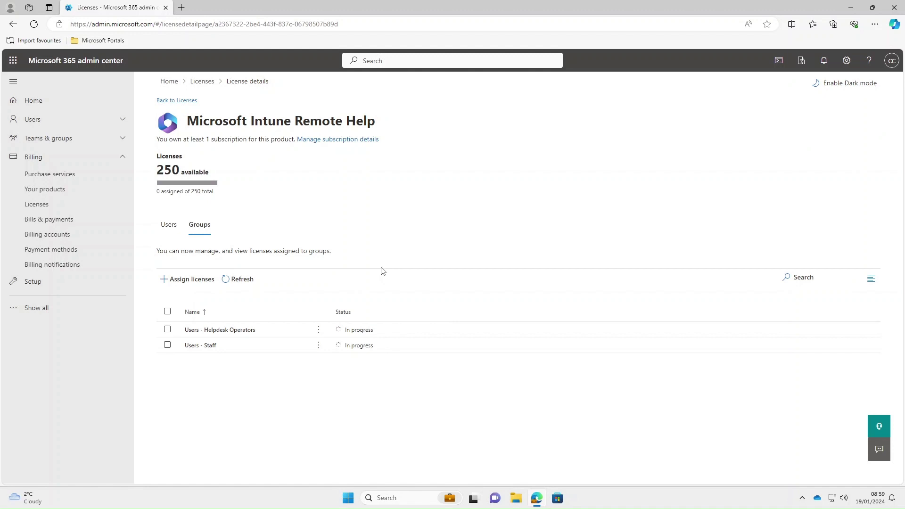
click(237, 282)
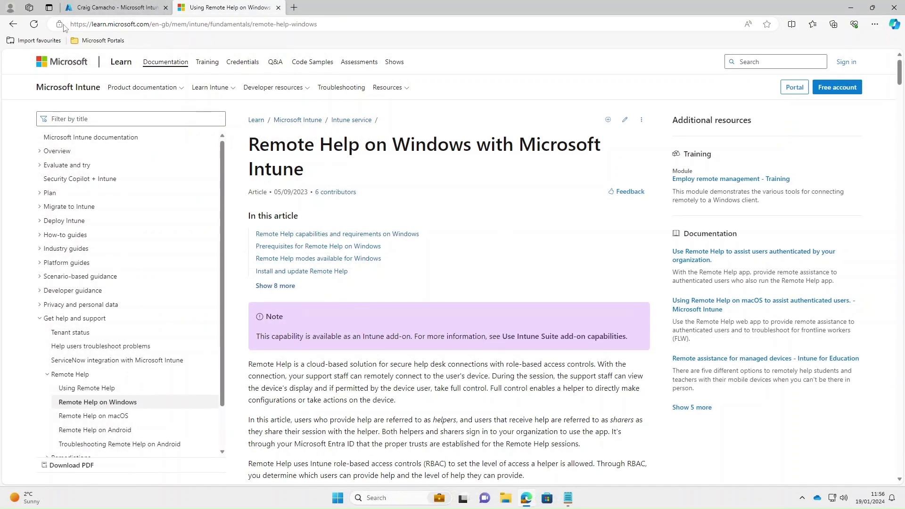
- Download the Remote Help installer via aka.ms/downloadremotehelp and show it in the Downloads folder
click(152, 26)
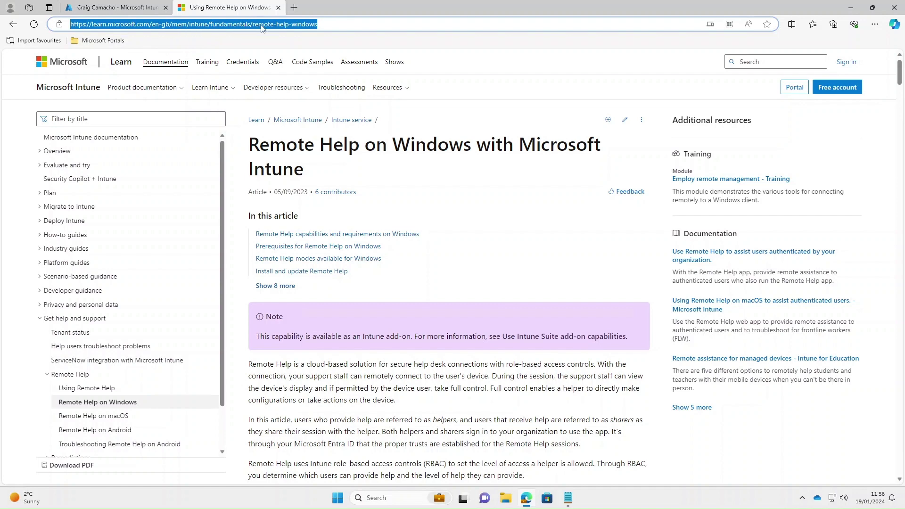
click(495, 296)
scroll(495, 296, down, 5)
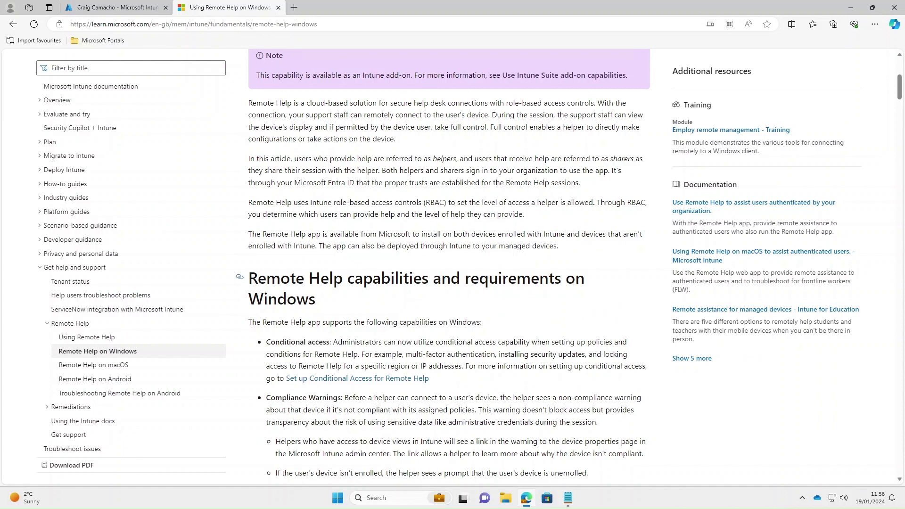
scroll(495, 296, down, 10)
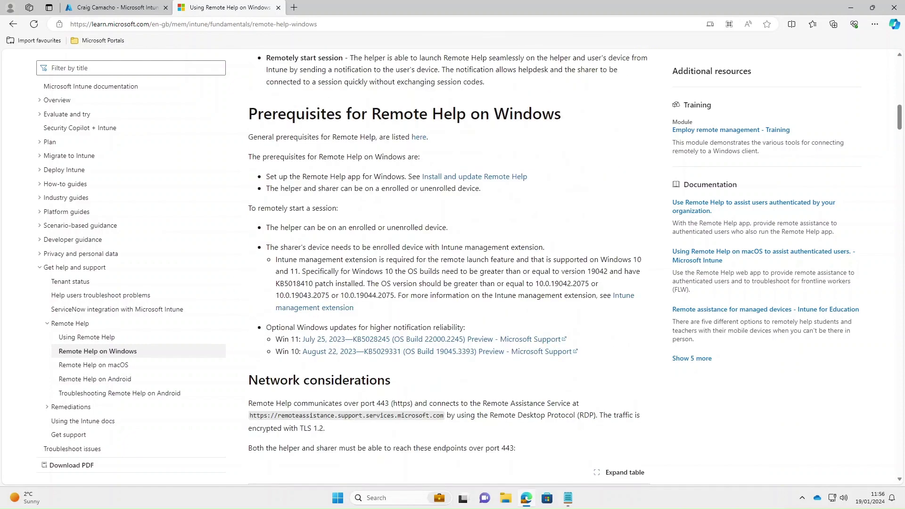
scroll(488, 312, down, 5)
scroll(354, 310, down, 5)
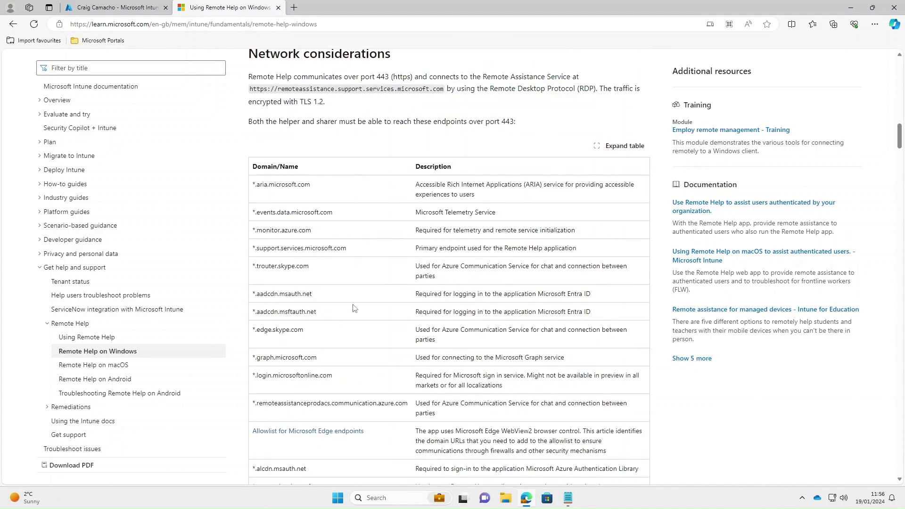
scroll(354, 309, down, 10)
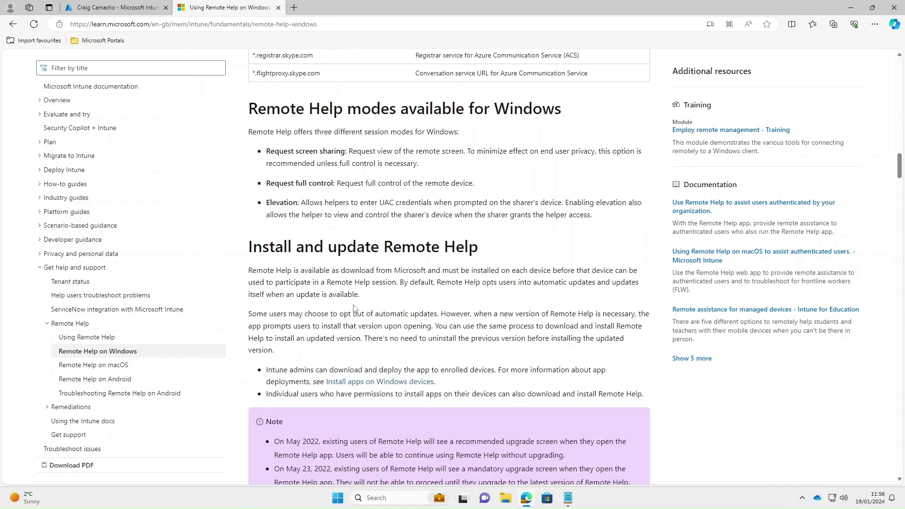
scroll(354, 309, down, 1)
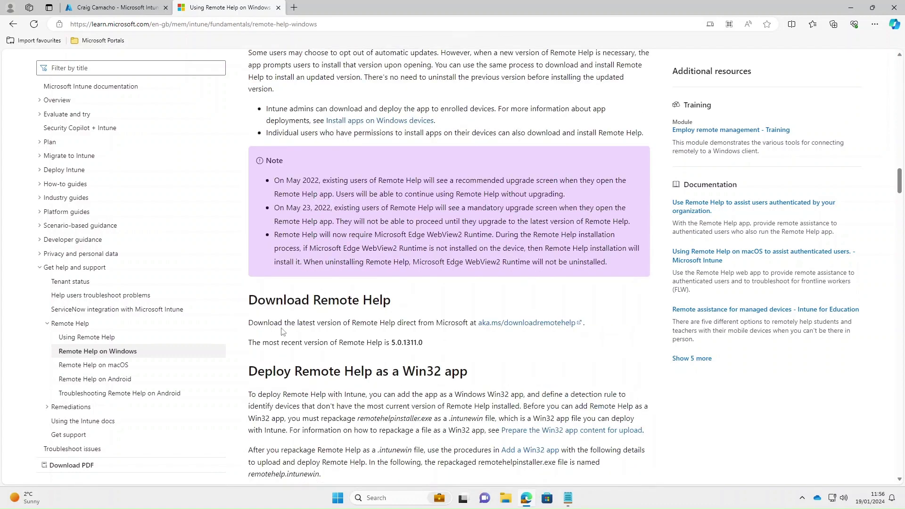
click(520, 326)
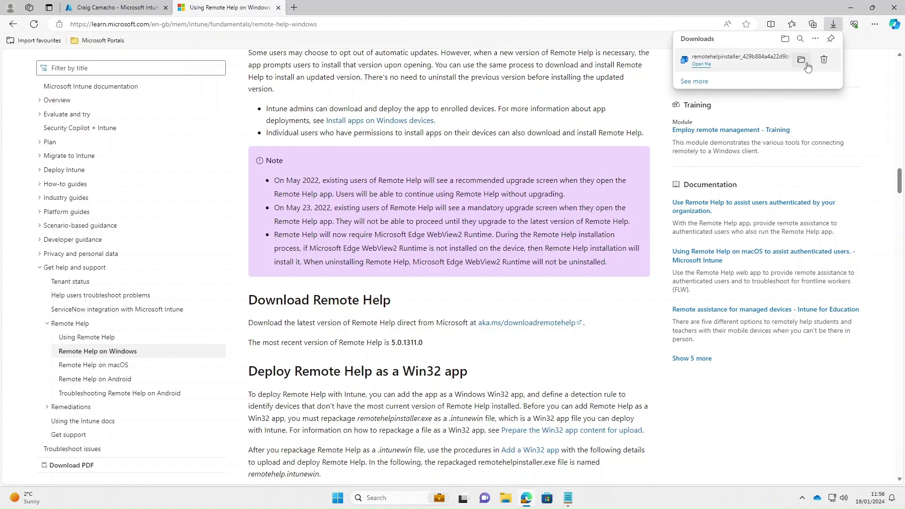
click(802, 60)
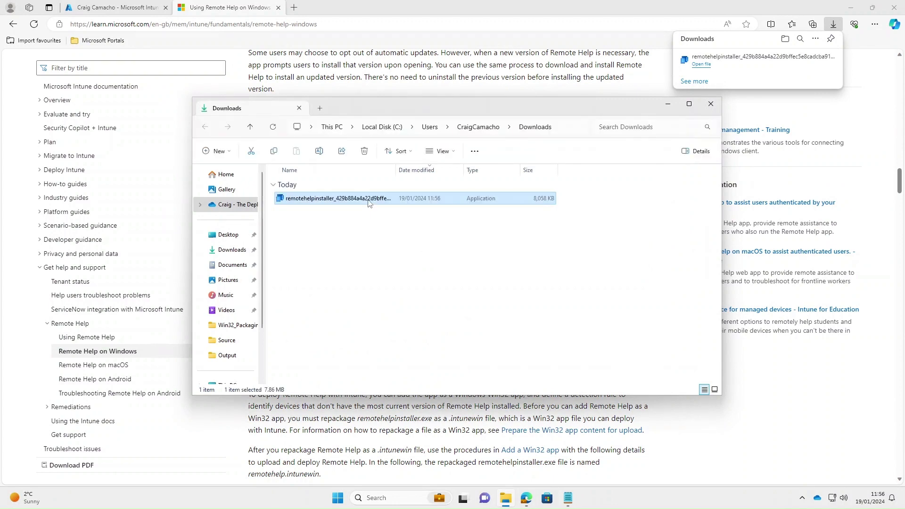
- Rename the downloaded installer to remotehelpinstaller by removing its random suffix
key(F2)
drag(333, 198, 505, 194)
key(Delete)
key(Return)
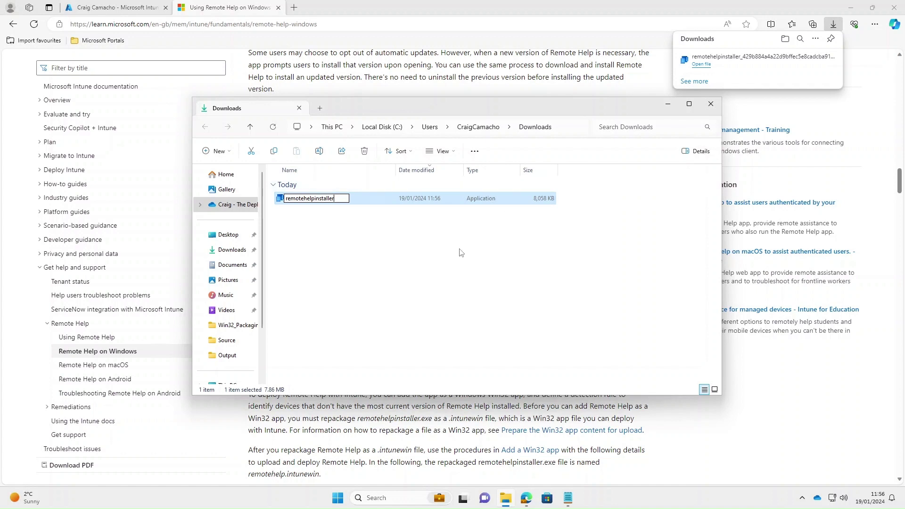
click(332, 292)
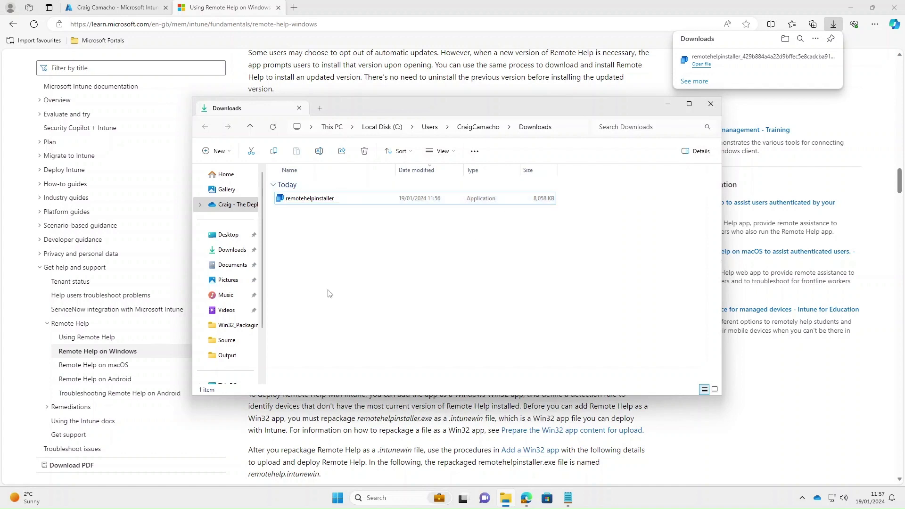
- Copy remotehelpinstaller into C:\Win32_Packaging\Source
click(327, 201)
right_click(326, 201)
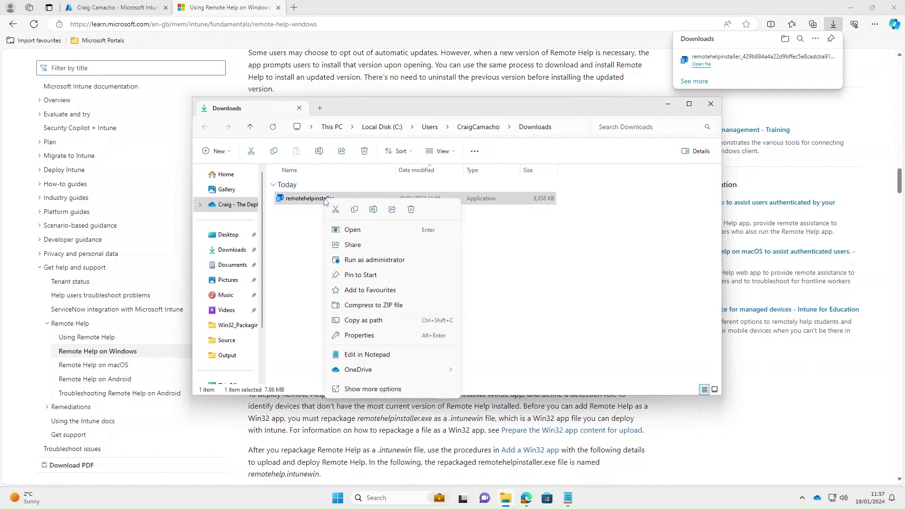
key(Escape)
scroll(248, 294, down, 3)
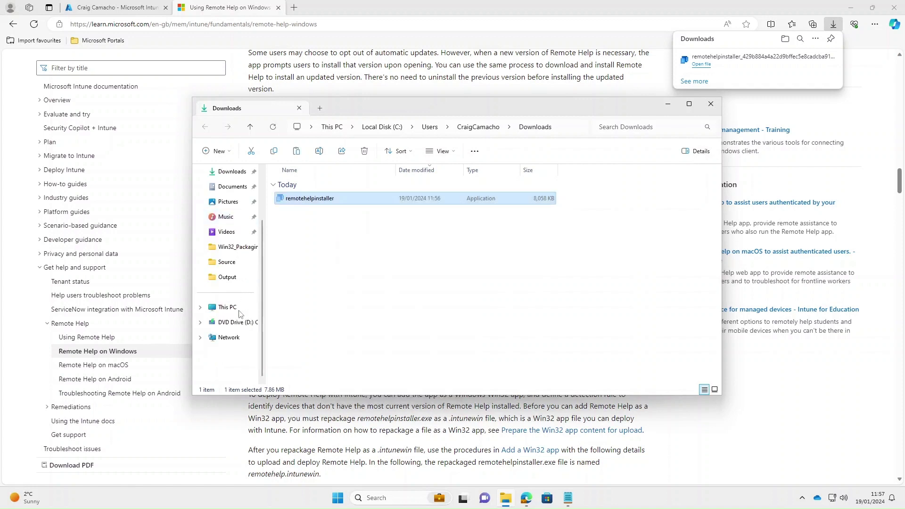
click(228, 307)
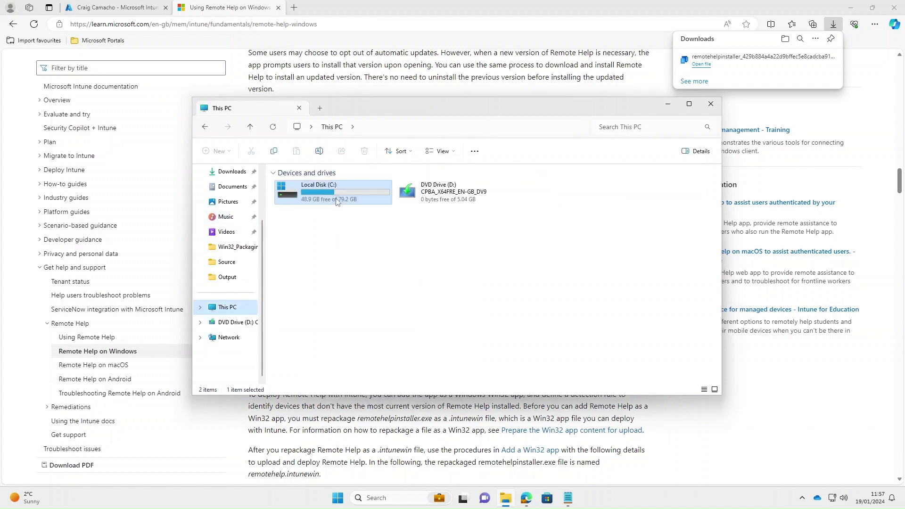
double_click(338, 194)
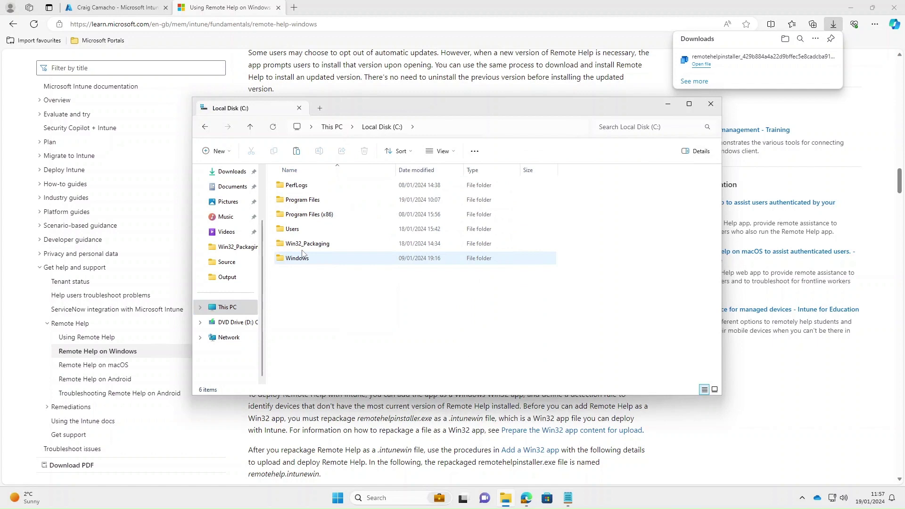
double_click(349, 244)
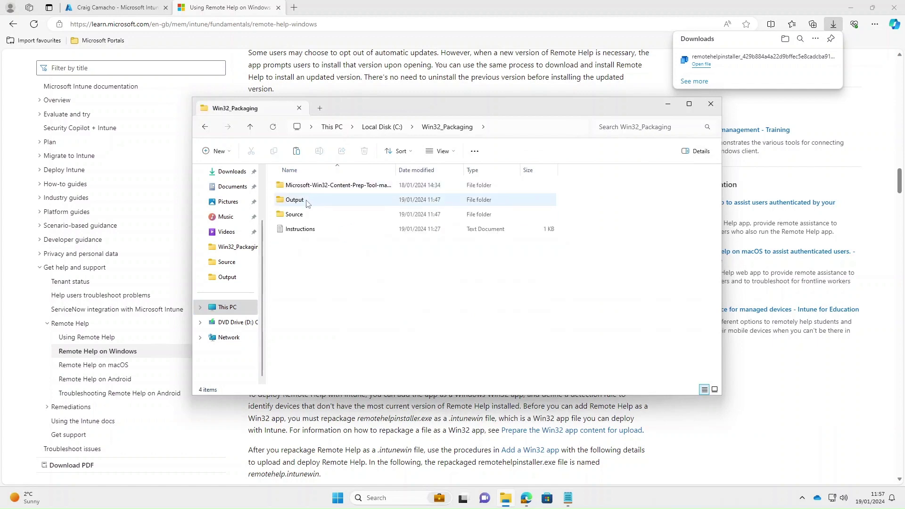
double_click(309, 215)
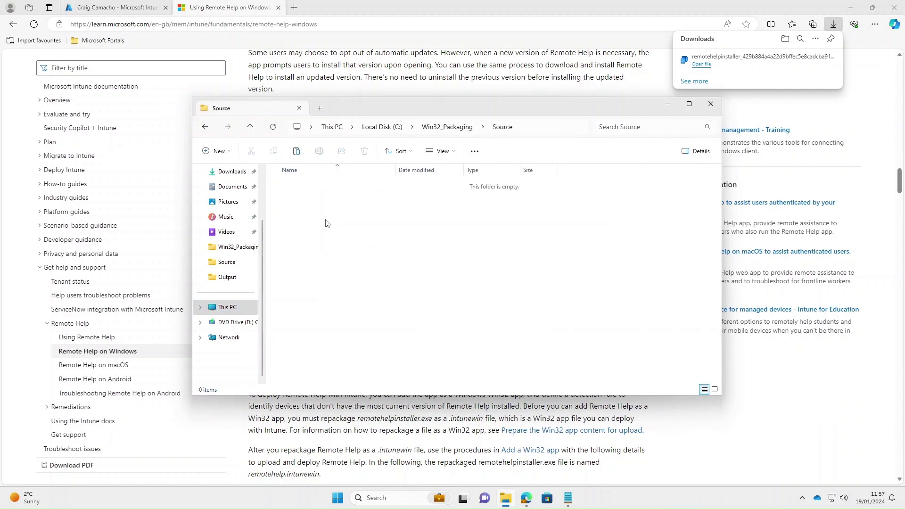
right_click(327, 223)
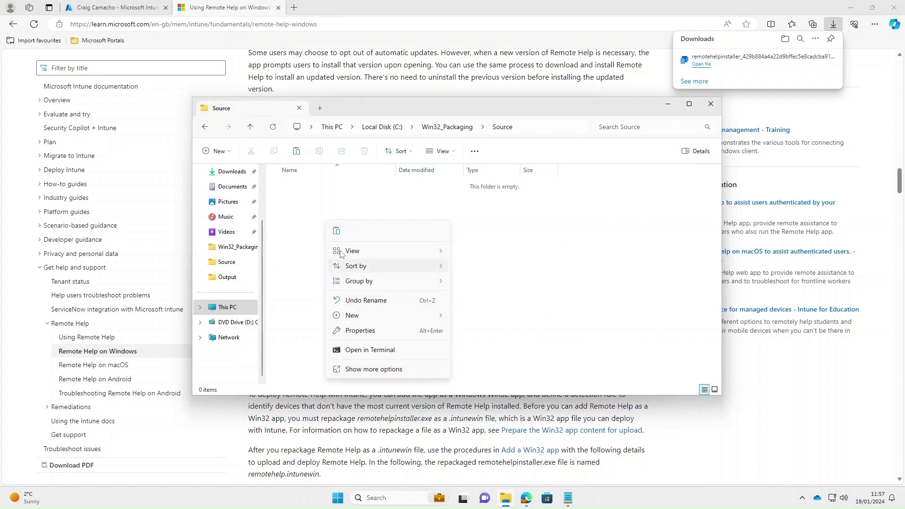
click(337, 235)
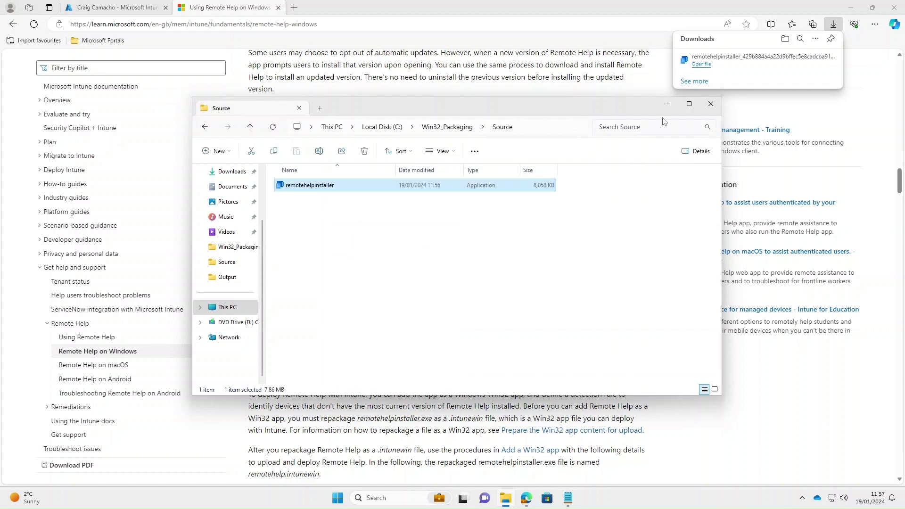
click(668, 104)
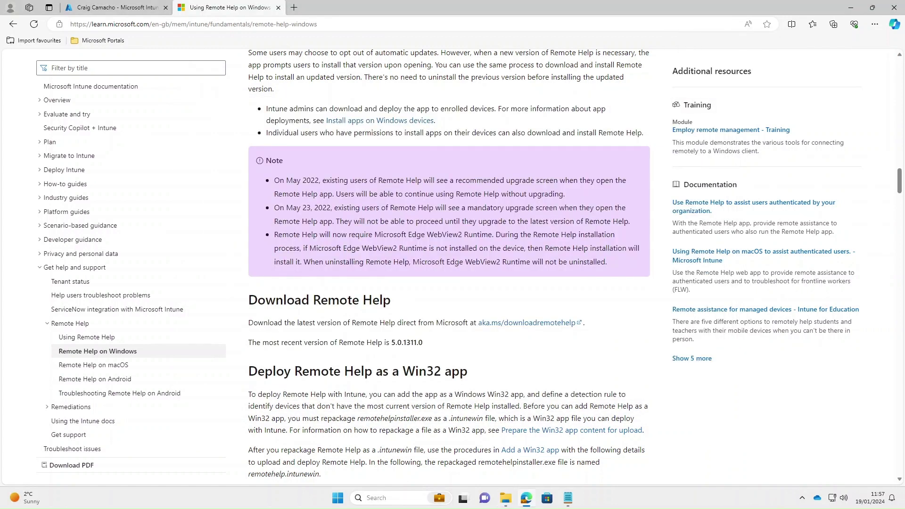
- Launch Command Prompt as administrator from a cmd search
click(396, 498)
text(cmd)
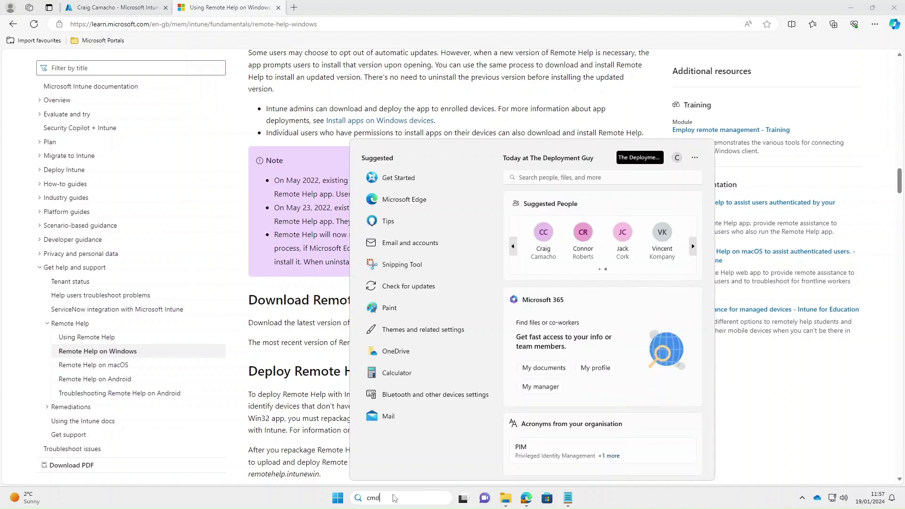
right_click(434, 203)
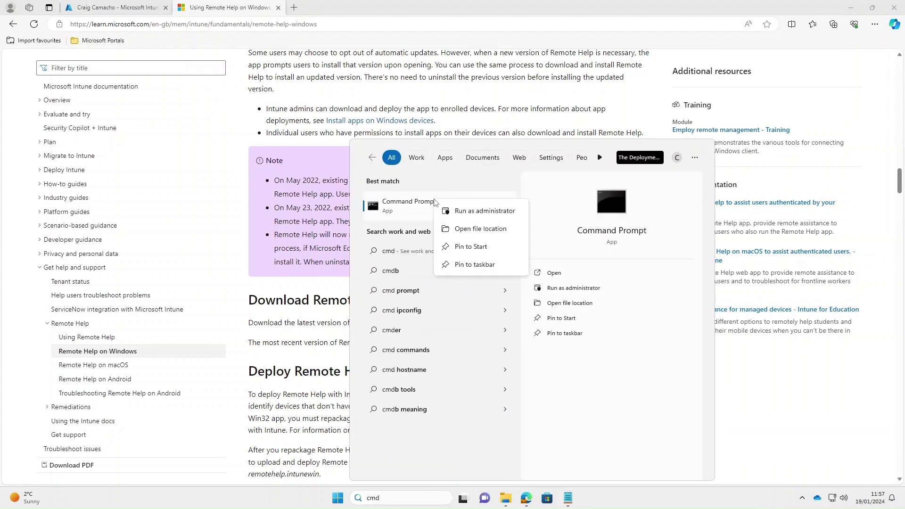
click(466, 208)
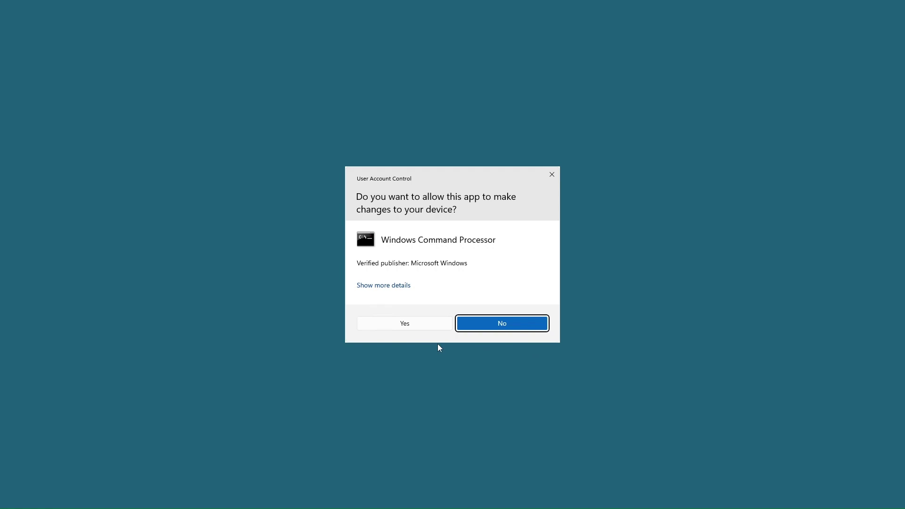
click(426, 325)
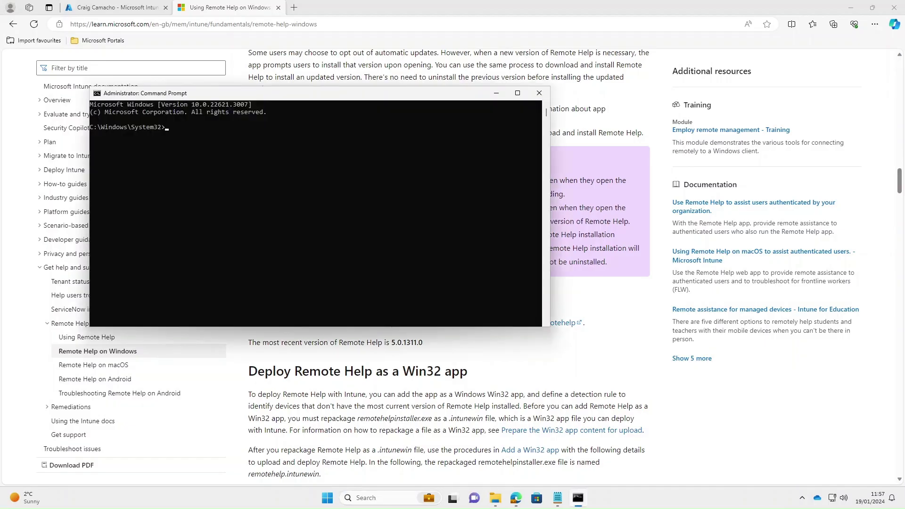
- Change directory to C:\Win32_Packaging\Microsoft-Win32-Content-Prep-Tool-master using the CD line from the notes
click(558, 498)
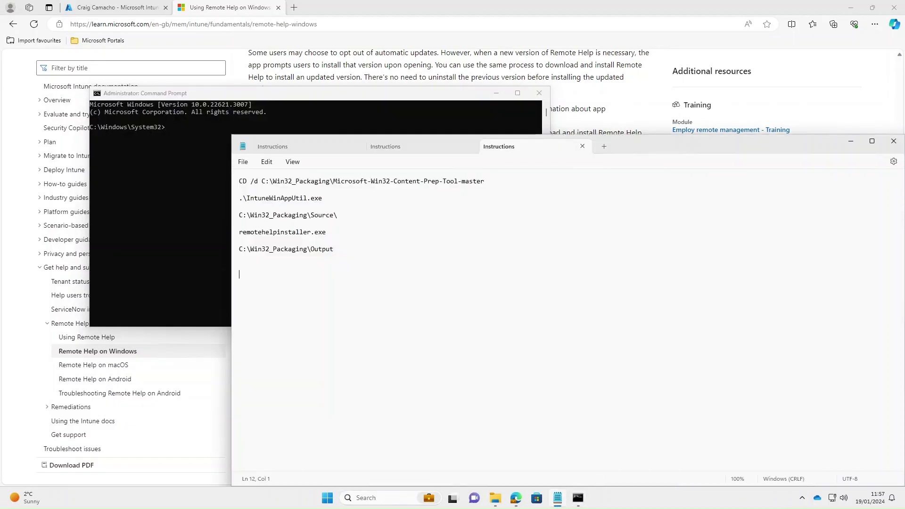
drag(484, 181, 225, 180)
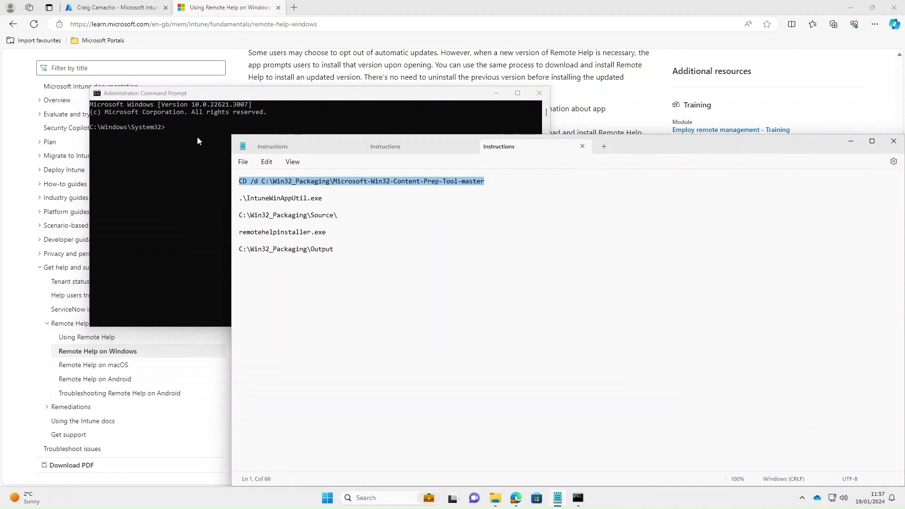
key(ctrl+c)
click(177, 133)
key(ctrl+v)
key(Return)
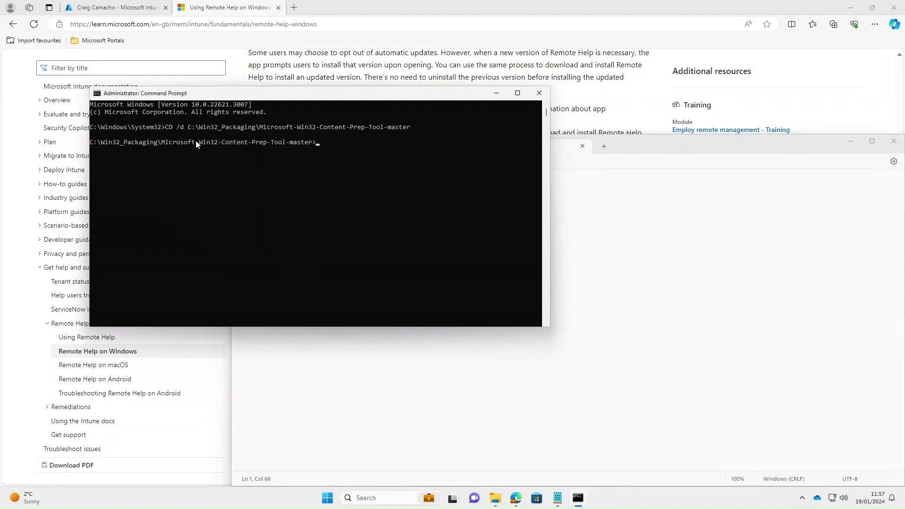
click(239, 274)
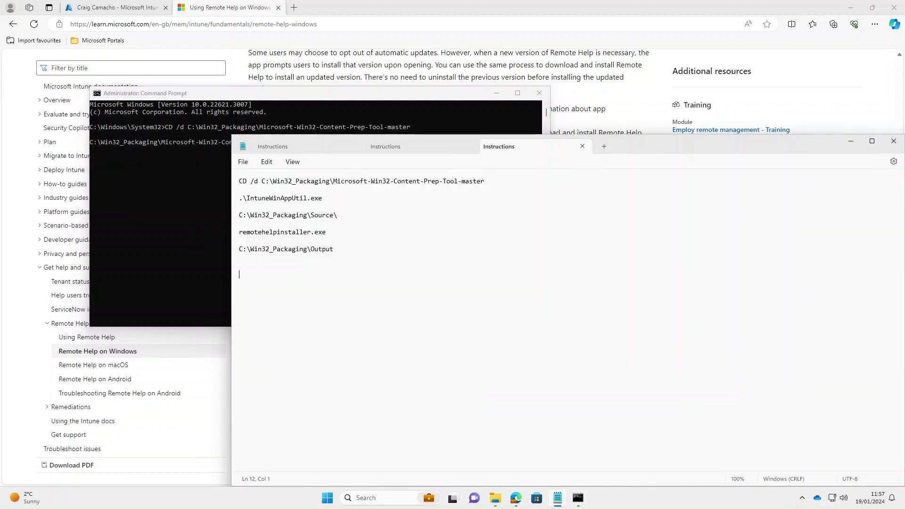
drag(322, 198, 234, 200)
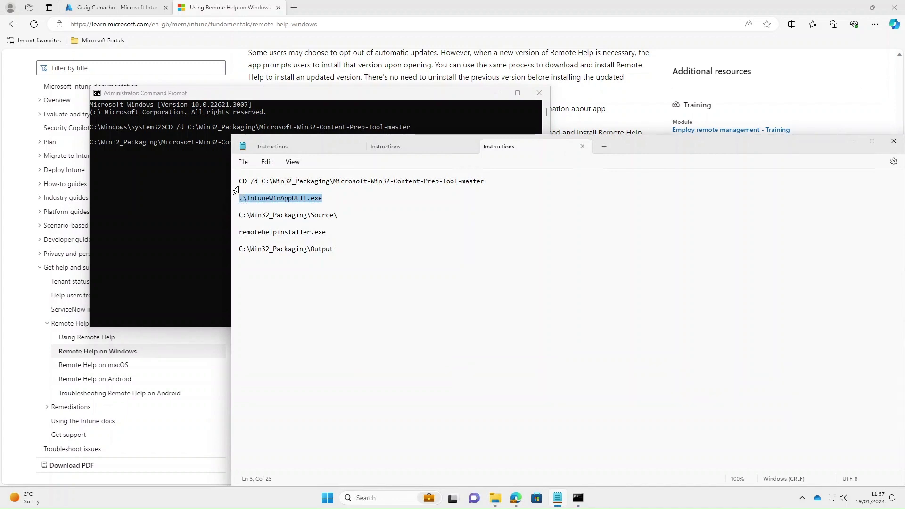
- Run IntuneWinAppUtil.exe and give C:\Win32_Packaging\Source as the source folder
click(171, 184)
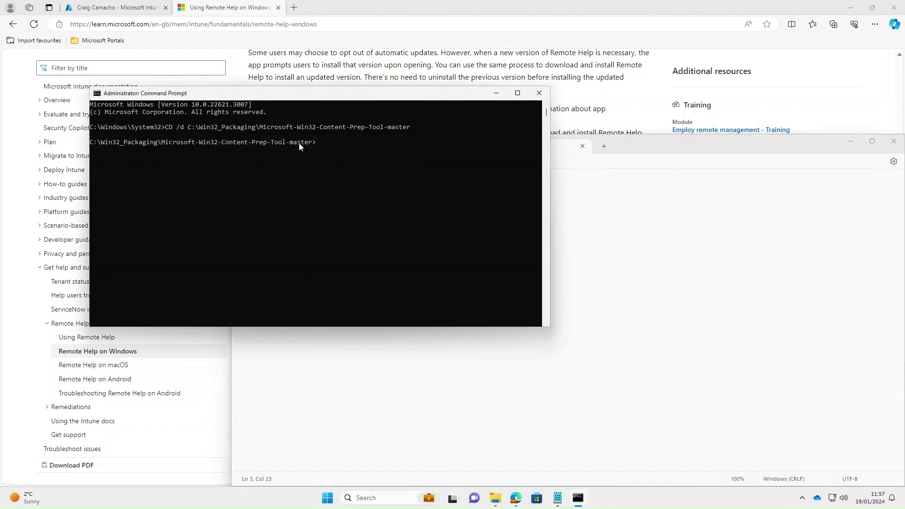
right_click(317, 149)
key(Return)
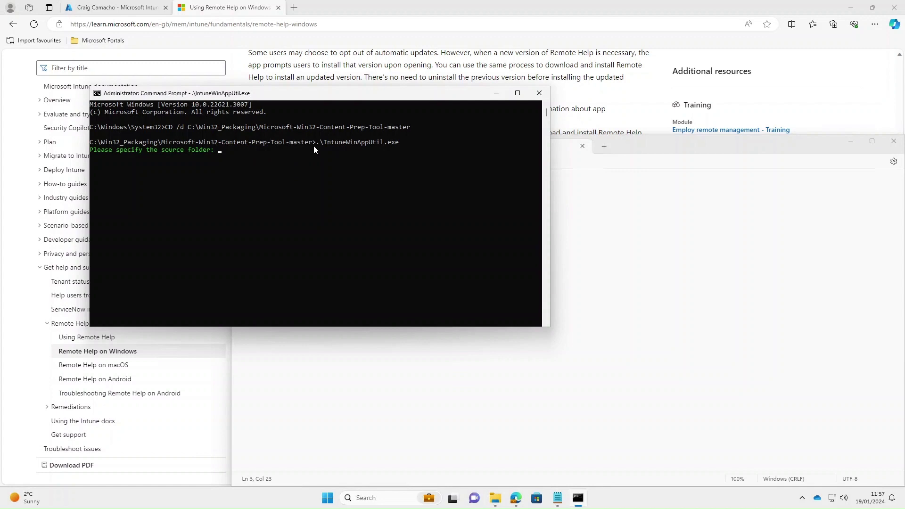
click(240, 274)
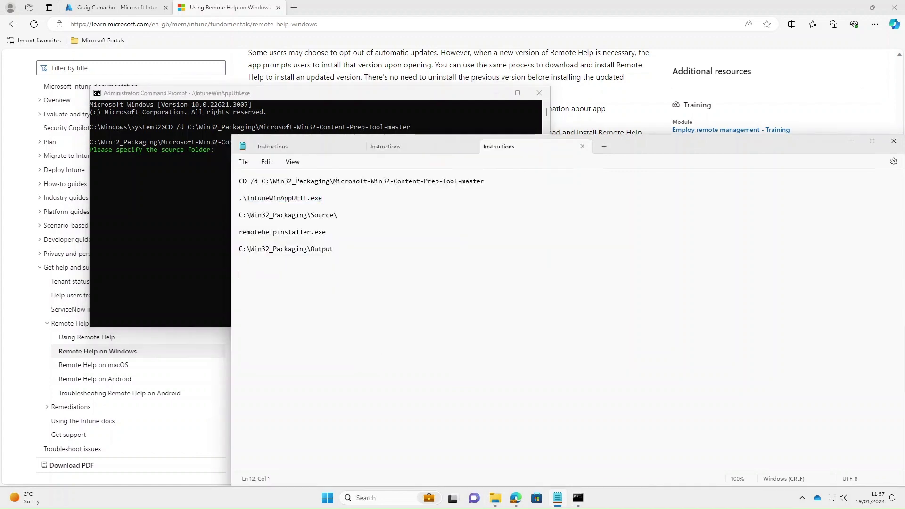
drag(339, 216, 238, 216)
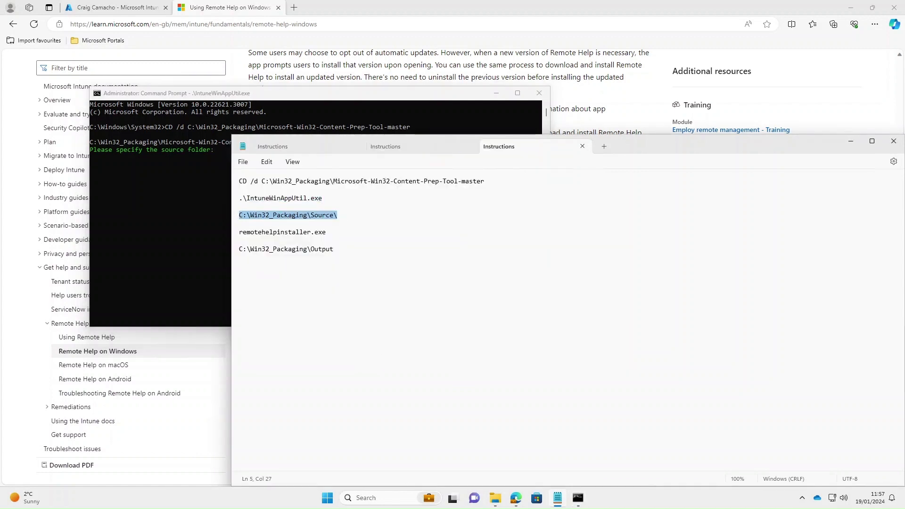
click(178, 185)
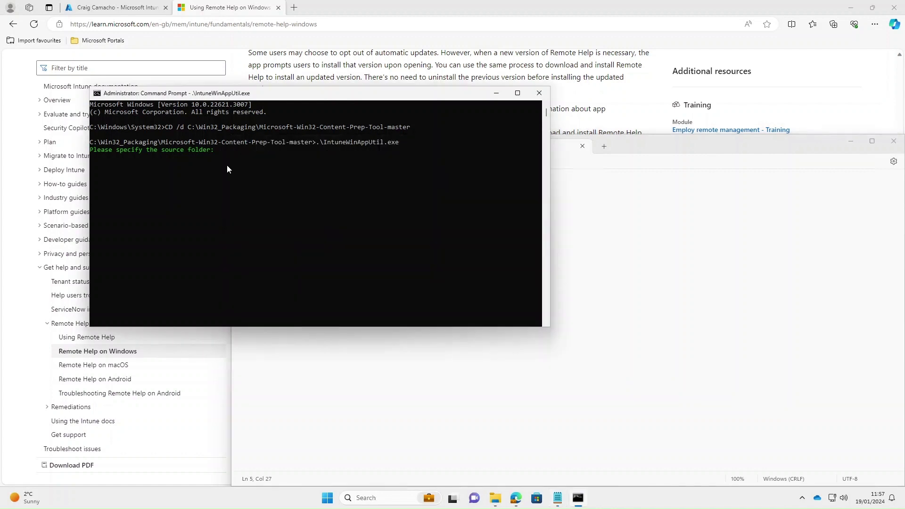
key(ctrl+v)
key(Return)
- Enter remotehelpinstaller.exe as setup file and C:\Win32_Packaging\Output as output folder, declining a catalog folder
click(330, 368)
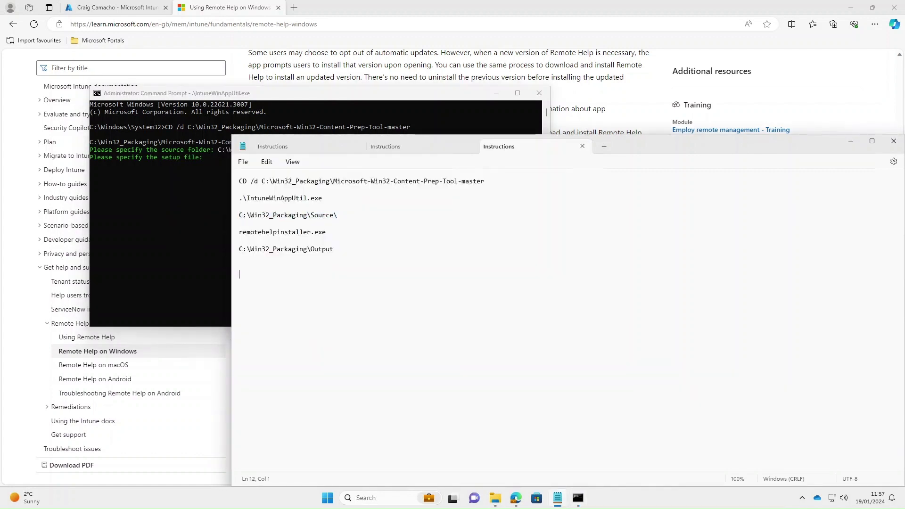
drag(326, 232, 240, 235)
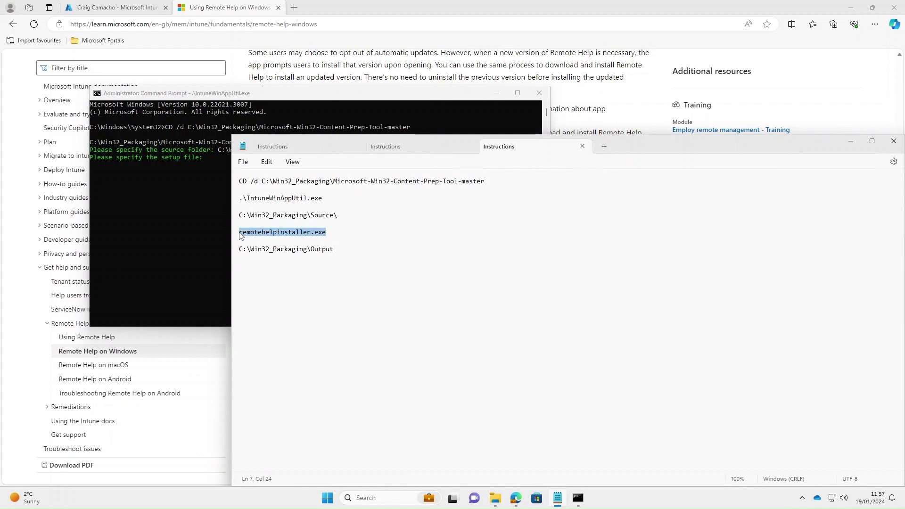
click(210, 190)
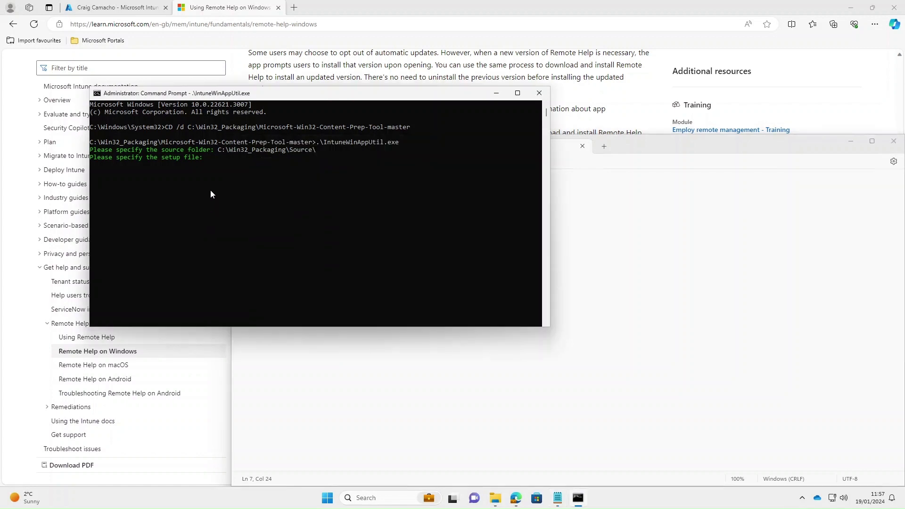
key(ctrl+v)
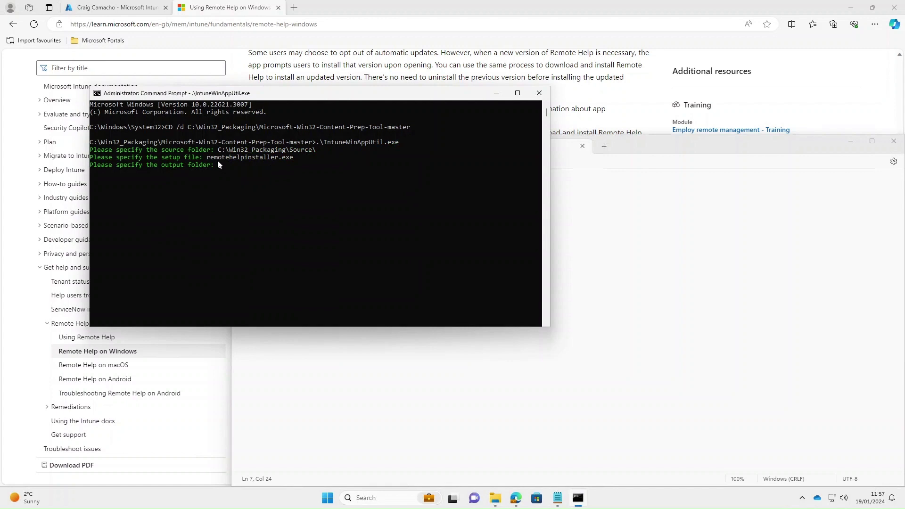
click(660, 282)
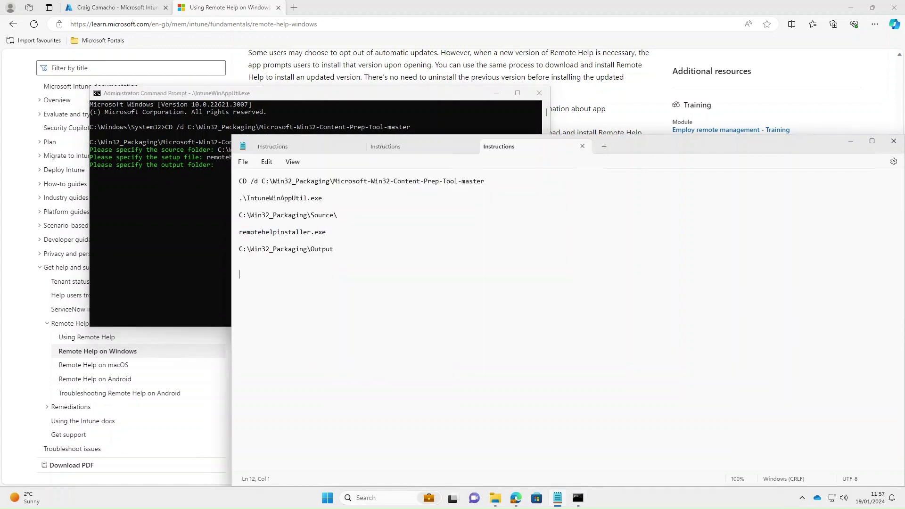
drag(334, 249, 231, 252)
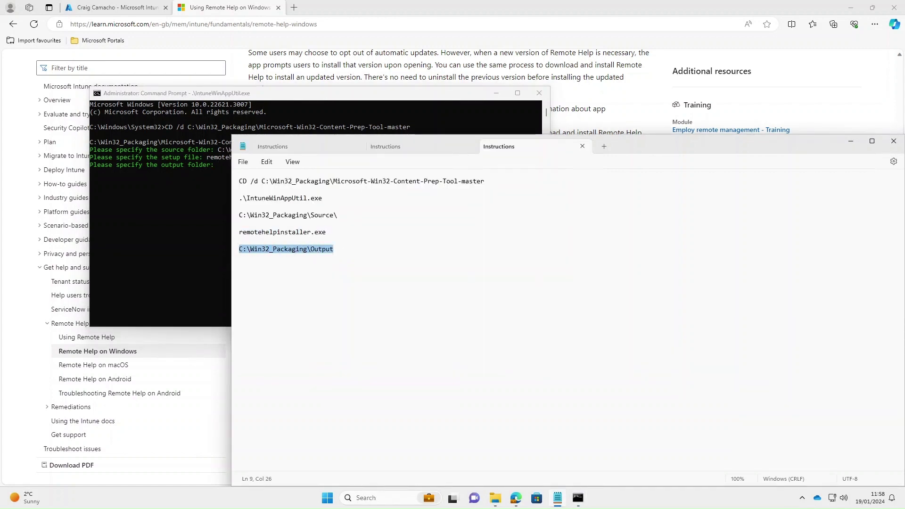
click(213, 205)
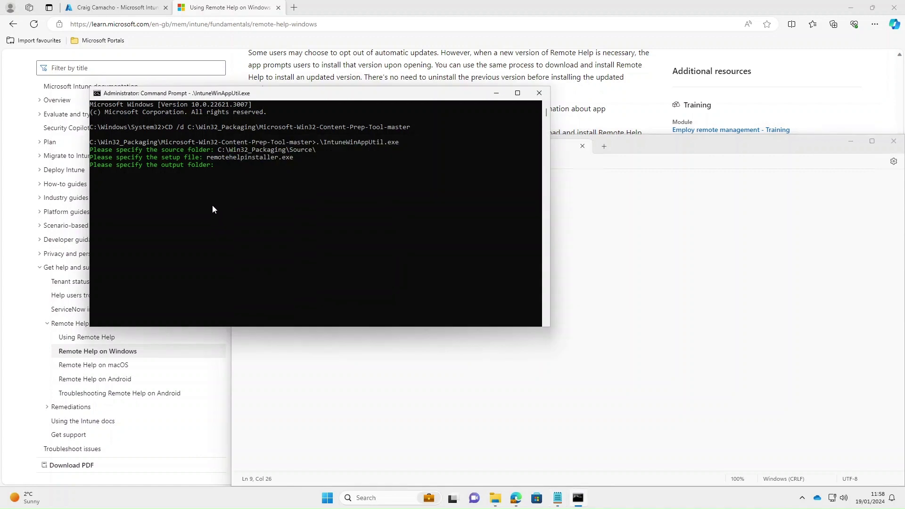
right_click(217, 168)
key(Return)
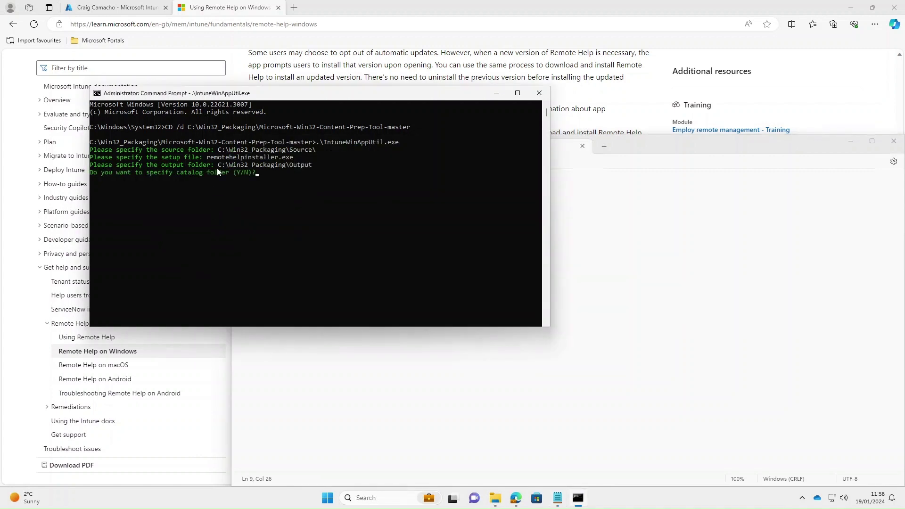
text(n)
key(Return)
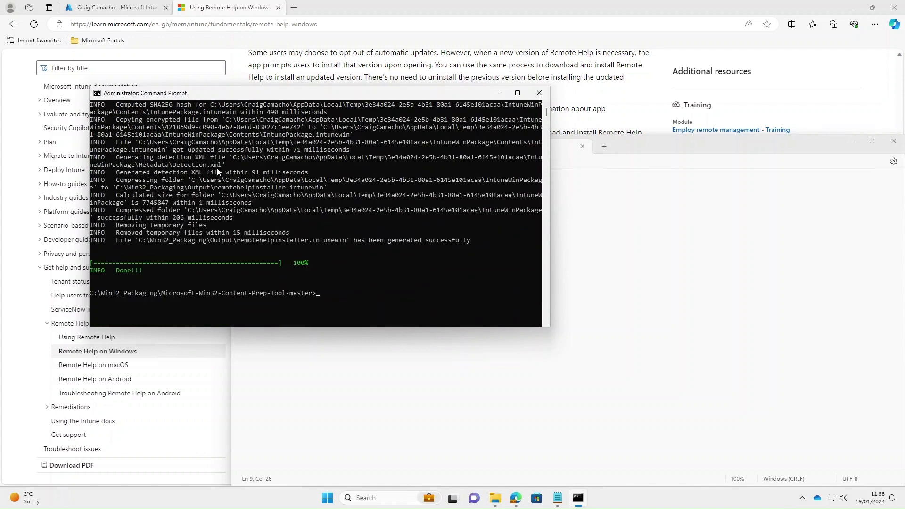
- Check C:\Win32_Packaging\Output for the new remotehelpinstaller.intunewin (7,565 KB)
key(alt+Tab)
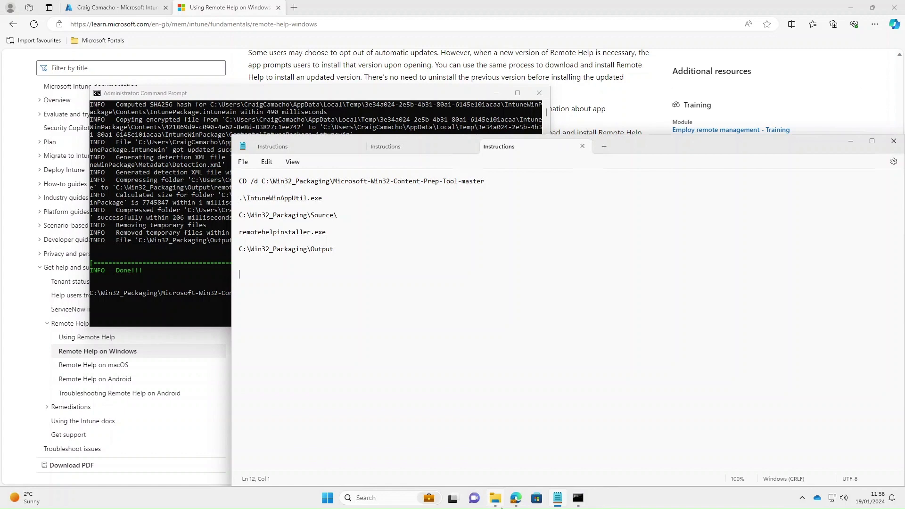
click(496, 499)
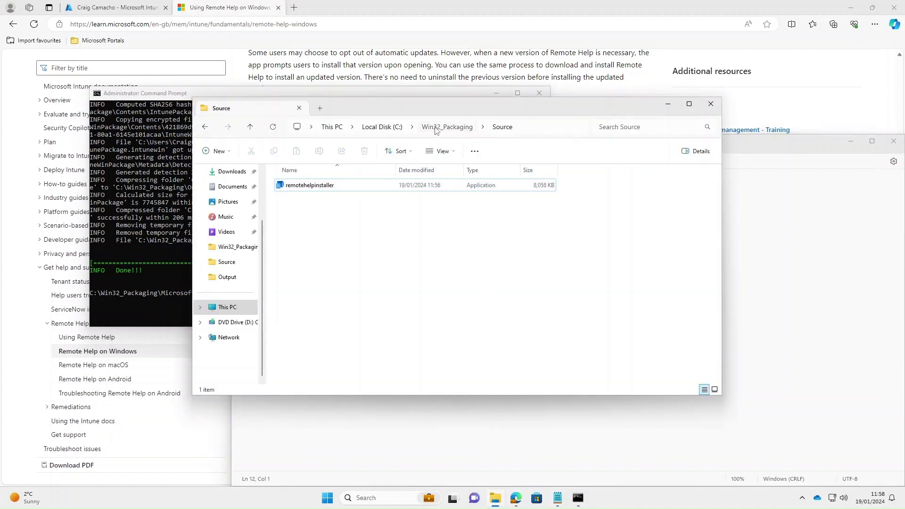
click(435, 131)
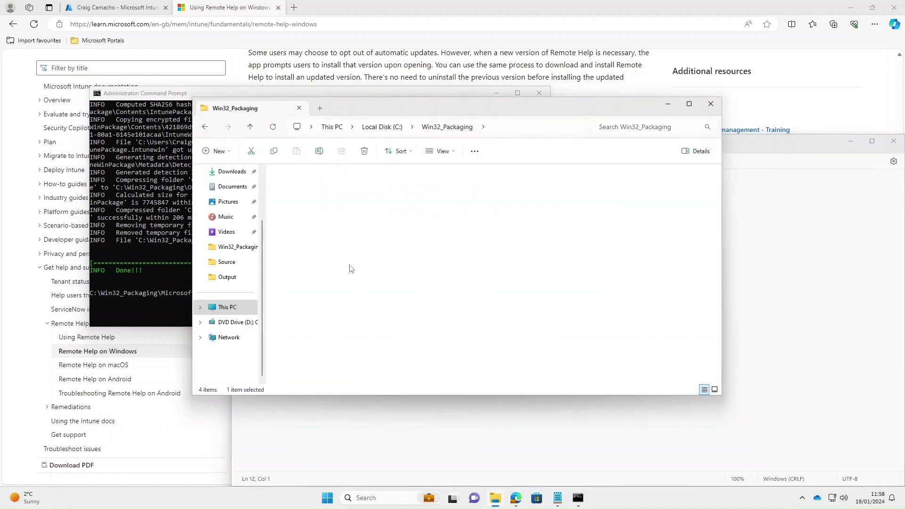
double_click(350, 195)
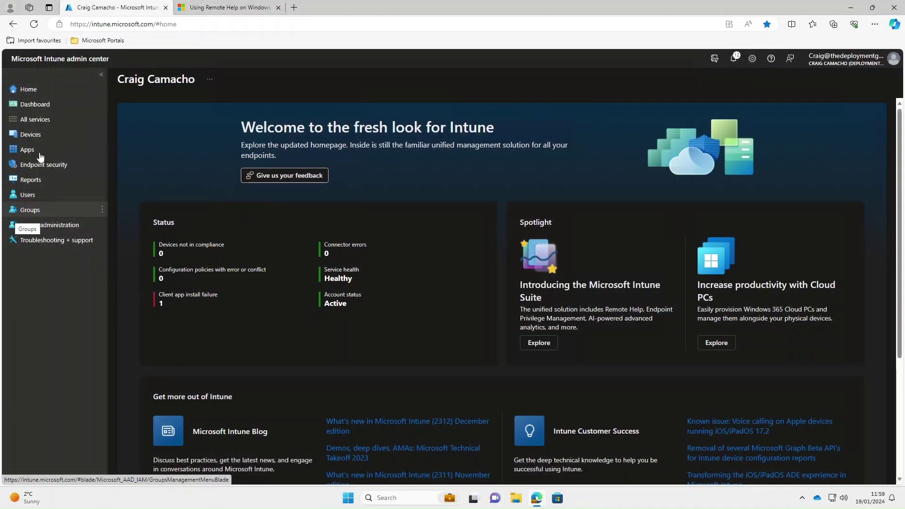
- Under Apps > Windows, add a new app of type Windows app (Win32)
click(40, 152)
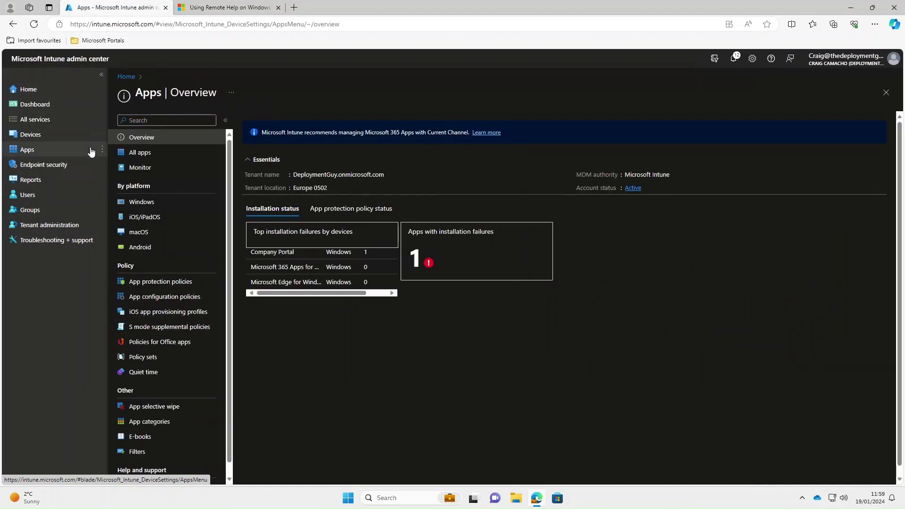
click(143, 202)
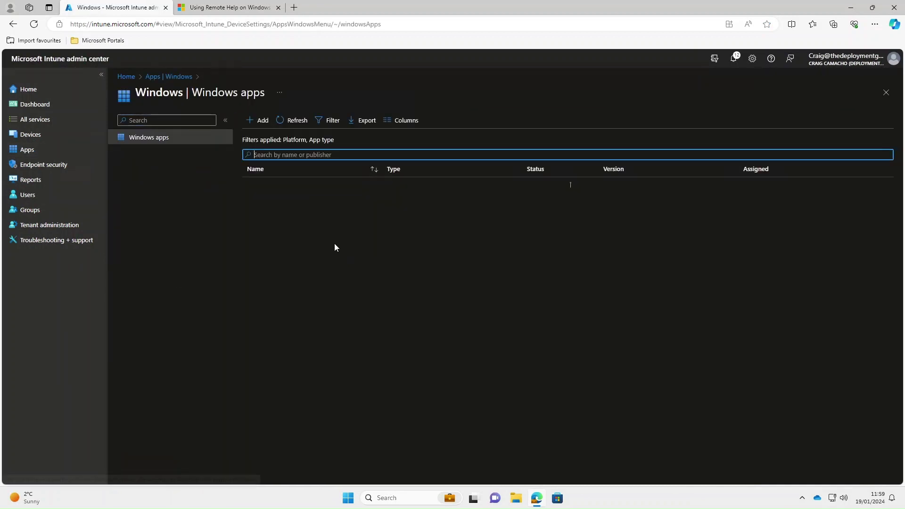
click(261, 121)
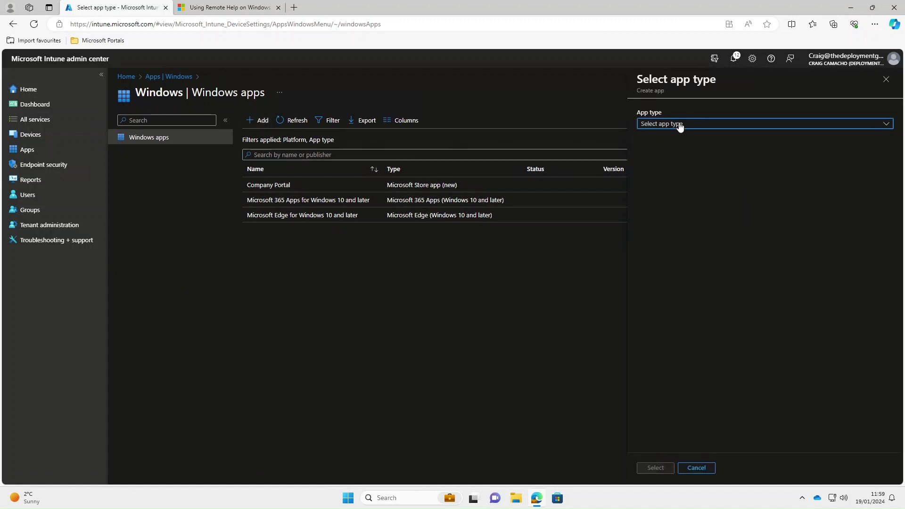
click(680, 125)
click(680, 316)
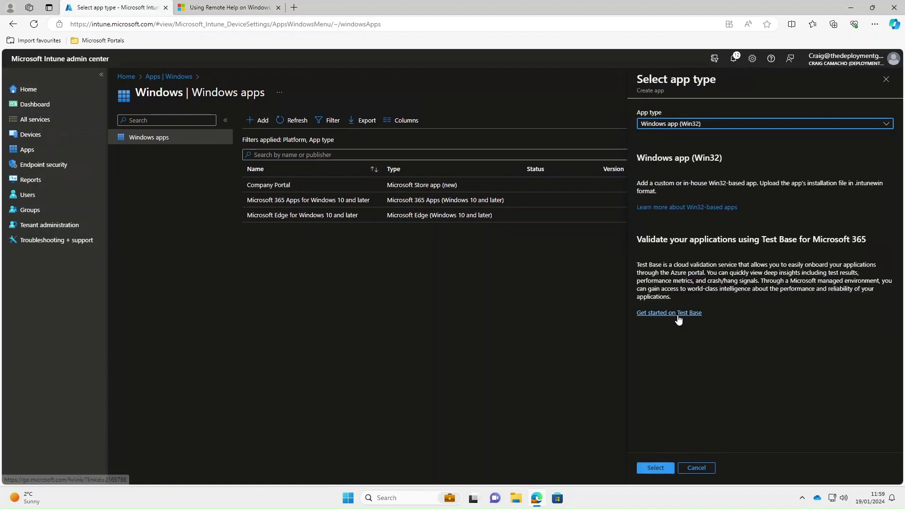
click(655, 467)
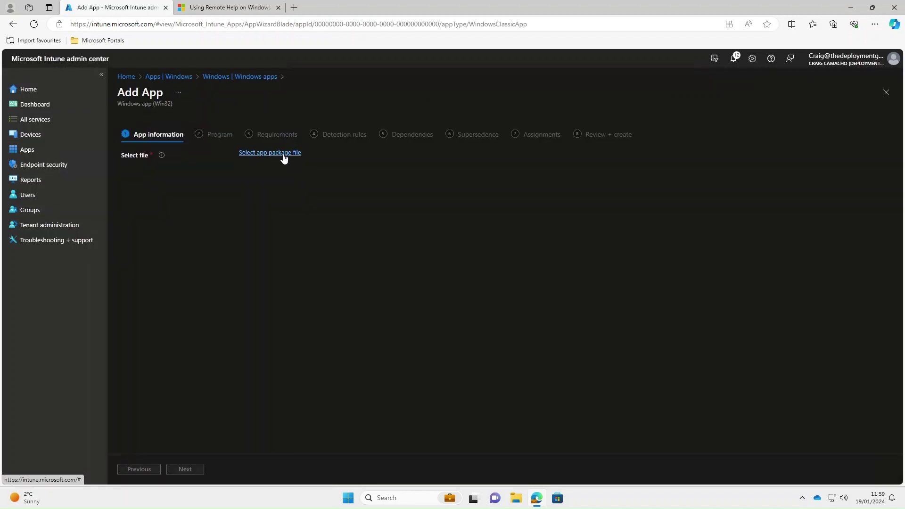
- Pick remotehelpinstaller.intunewin from C:\Win32_Packaging\Output as the app package file
click(283, 153)
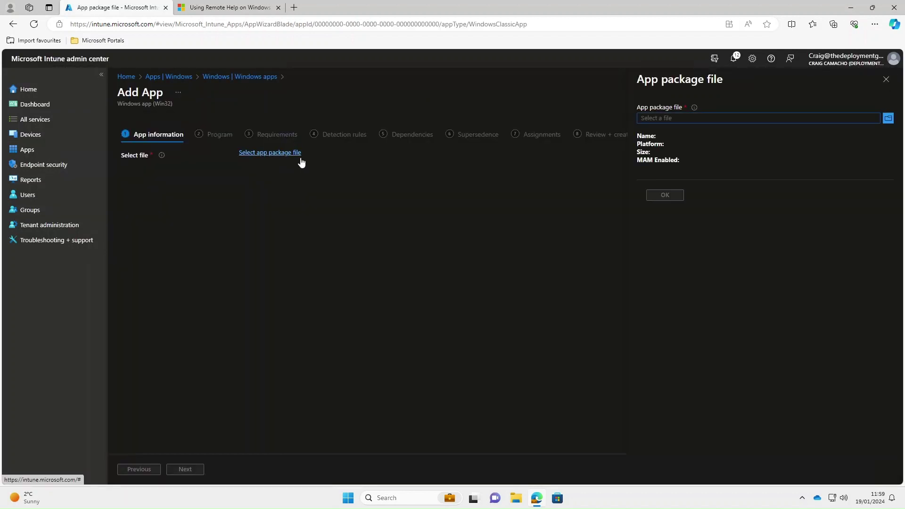
click(889, 118)
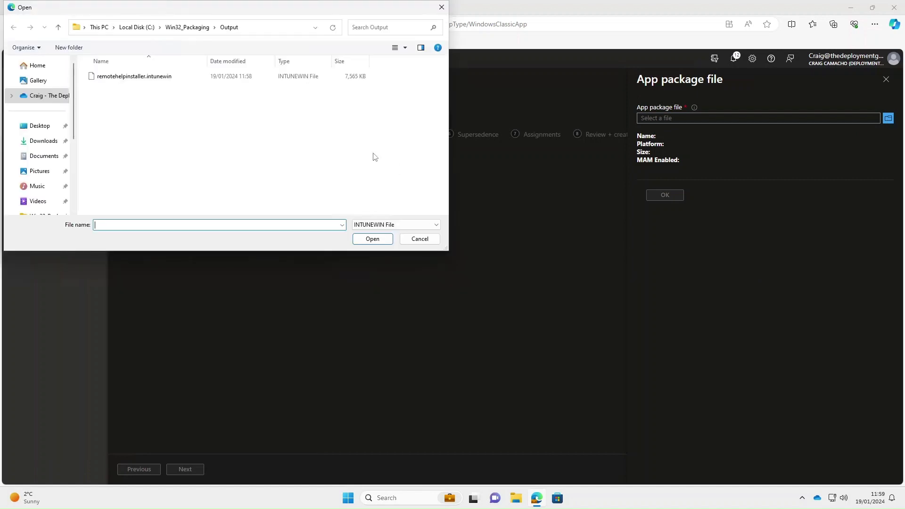
click(145, 78)
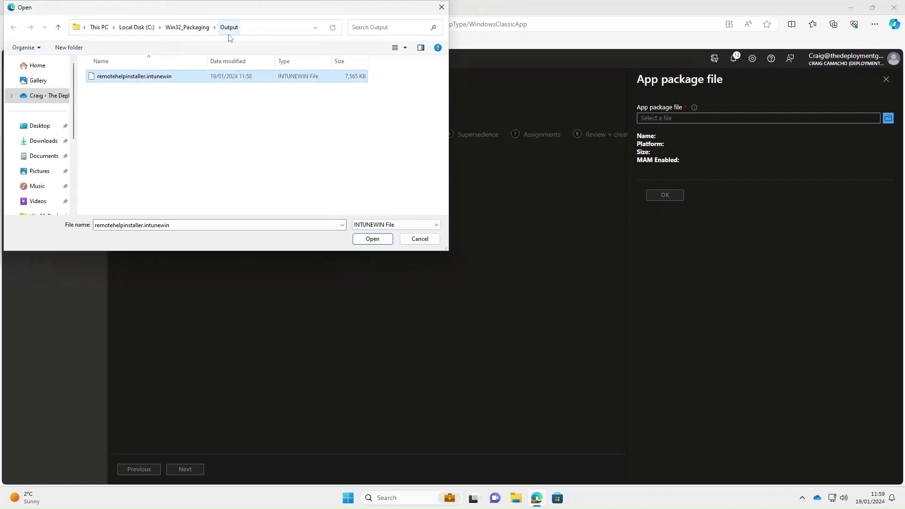
click(372, 239)
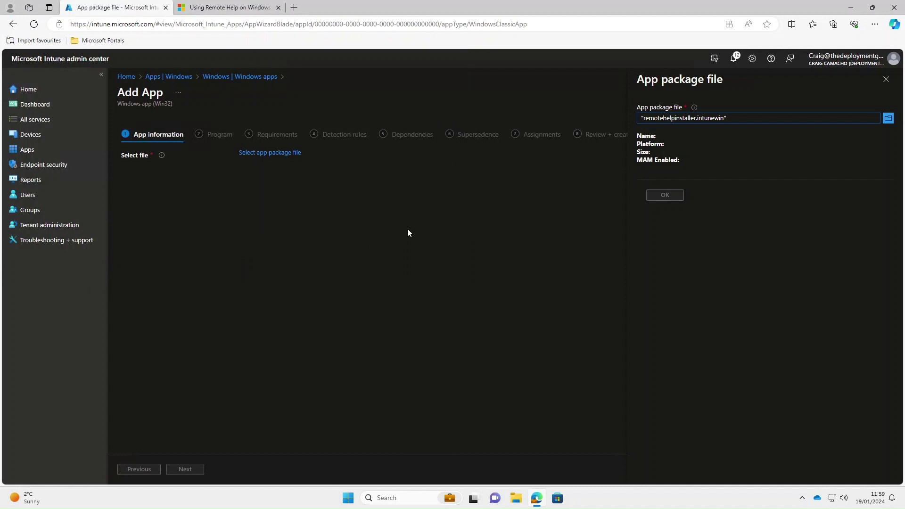
- Confirm the package file and set the app name to Remote Help
click(675, 199)
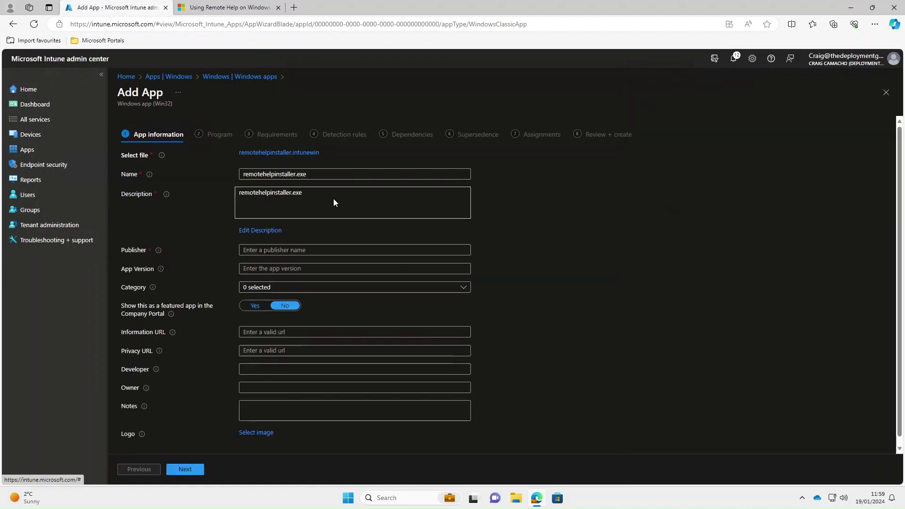
drag(330, 174, 225, 175)
text(re)
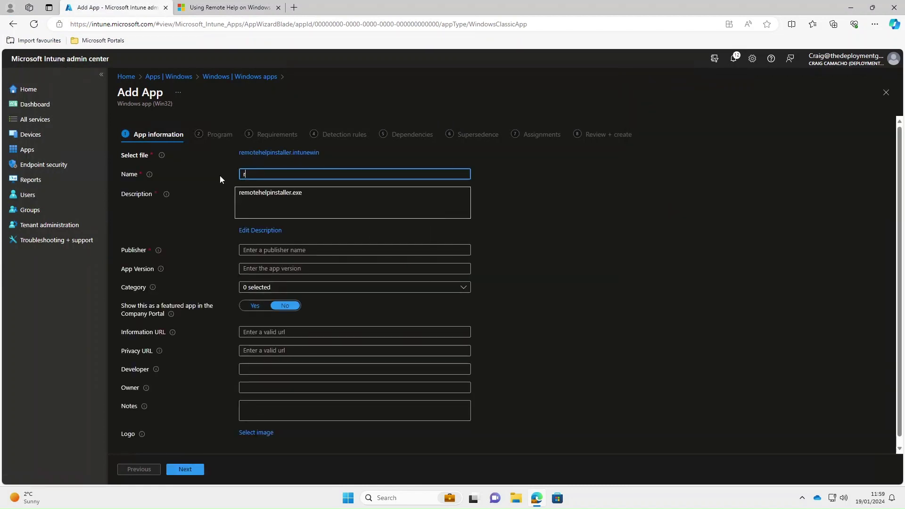
click(263, 210)
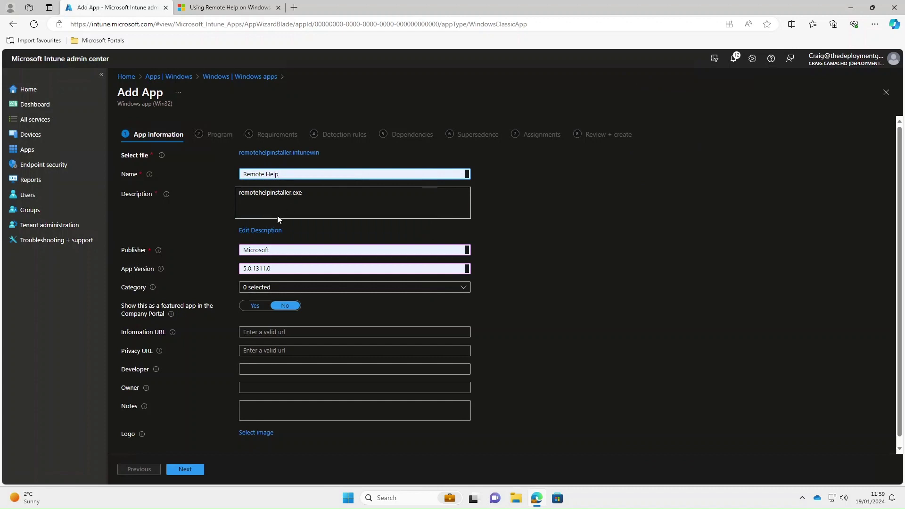
- Set the description to 'Remote Help Installer' and advance to the Program step
click(272, 231)
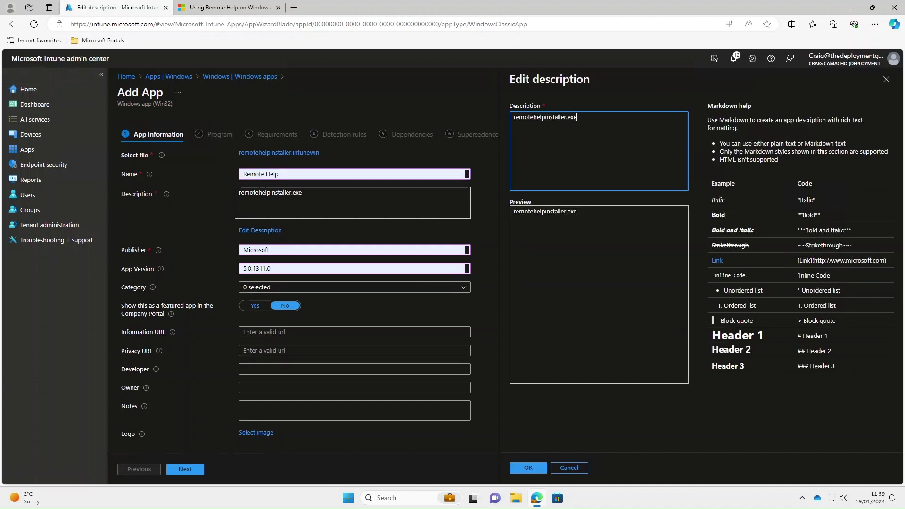
key(ctrl+a)
text(Remot)
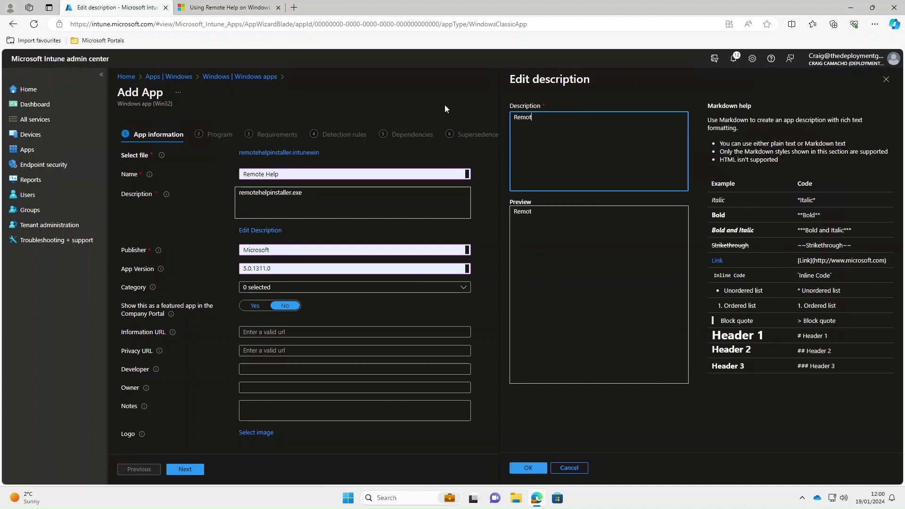
text(e Help )
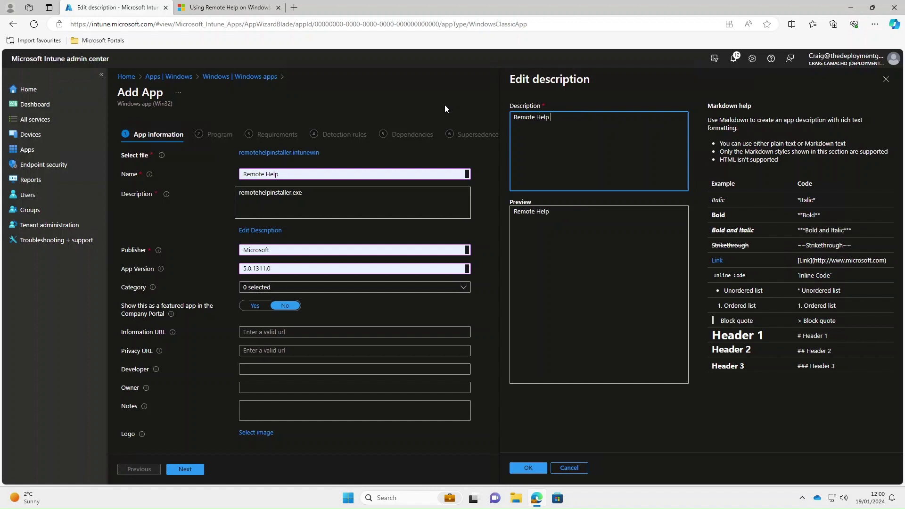
text(Installer)
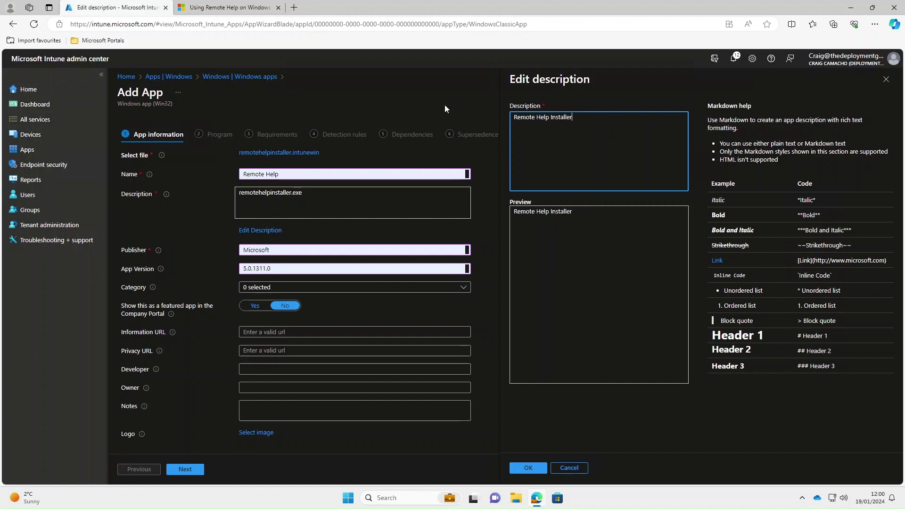
click(528, 468)
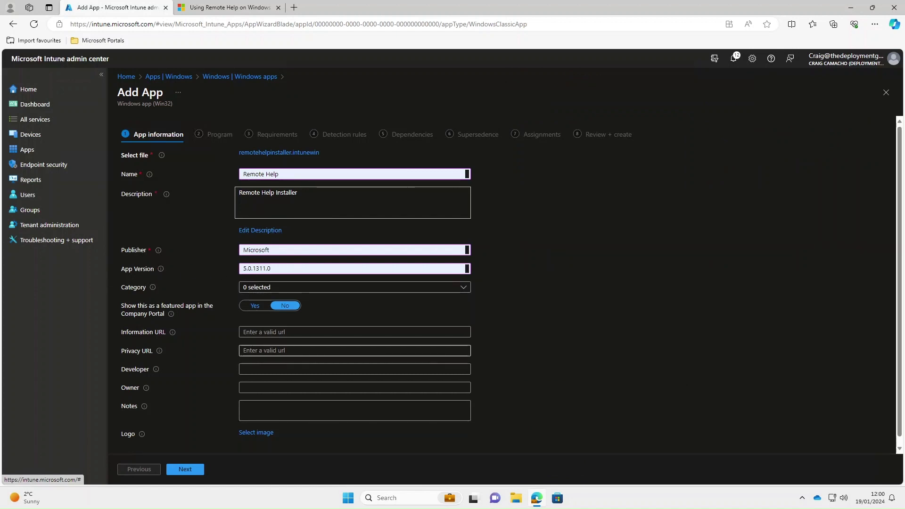
click(187, 471)
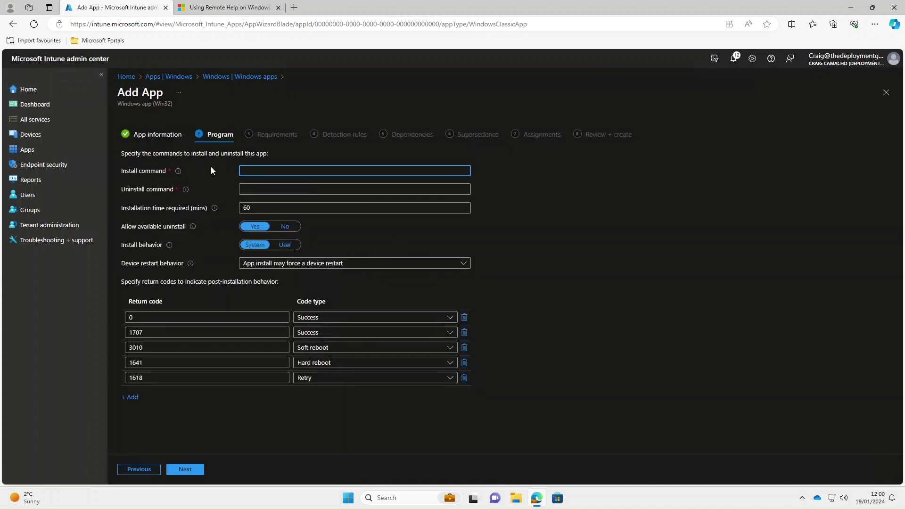
- Fill Install command with the documented Remote Help install command
click(231, 9)
scroll(494, 301, down, 3)
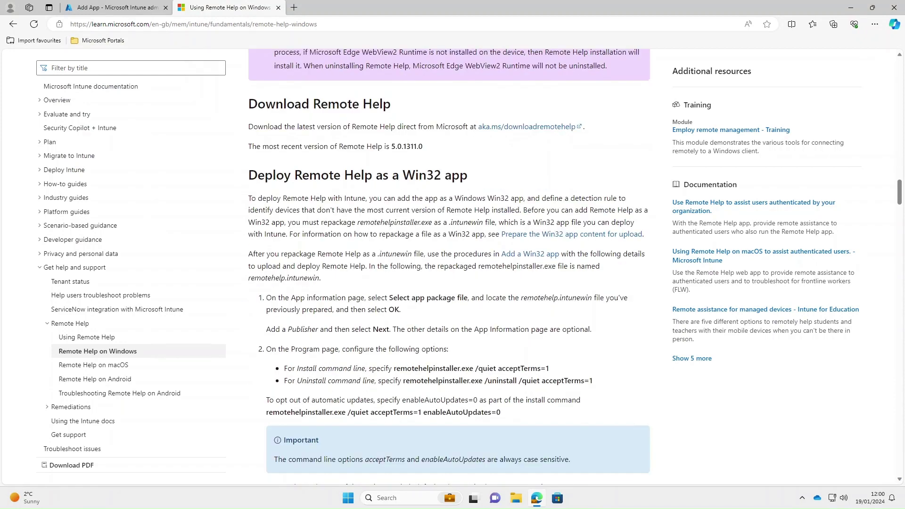
drag(393, 368, 557, 371)
key(ctrl+c)
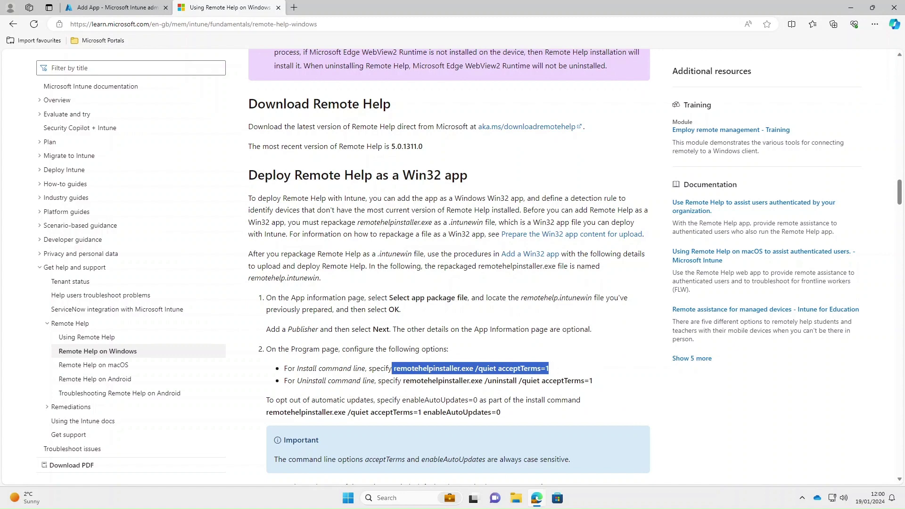
click(139, 12)
key(ctrl+v)
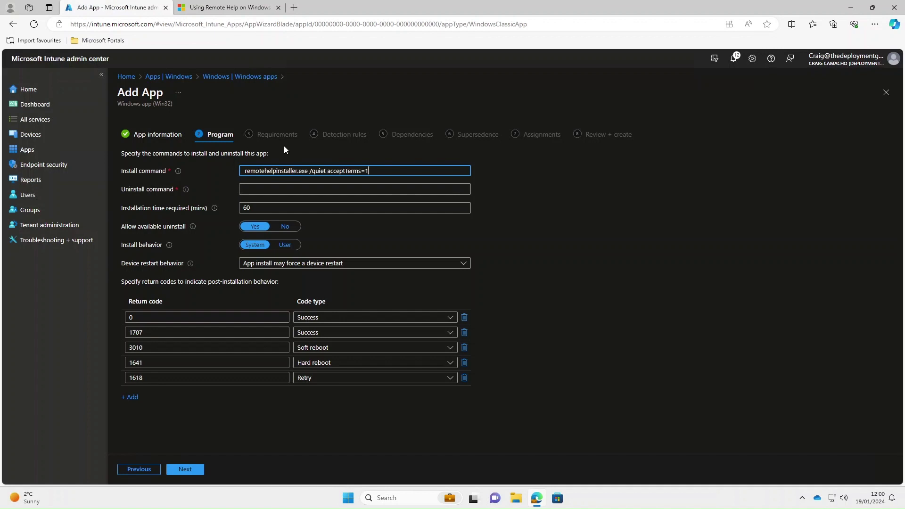
- Fill Uninstall command with the documented uninstall command and set Allow available uninstall to No
click(229, 8)
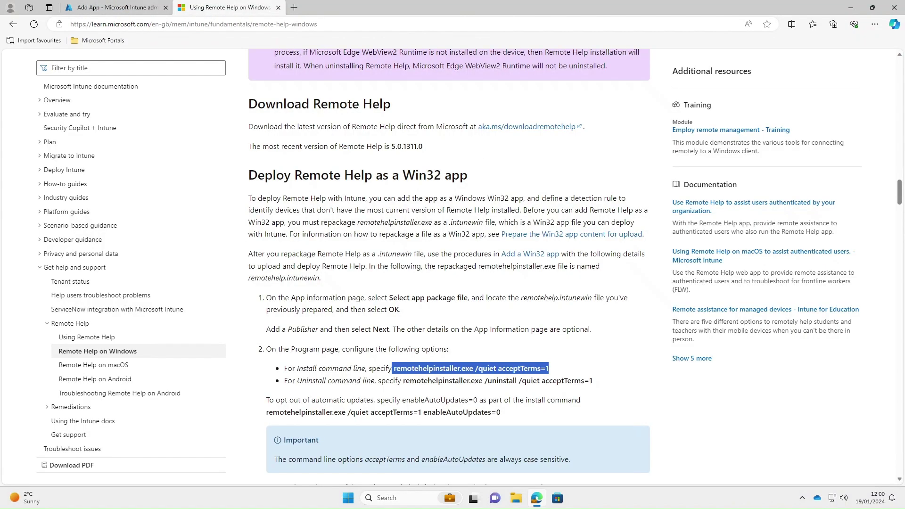
drag(404, 381, 594, 382)
key(ctrl+c)
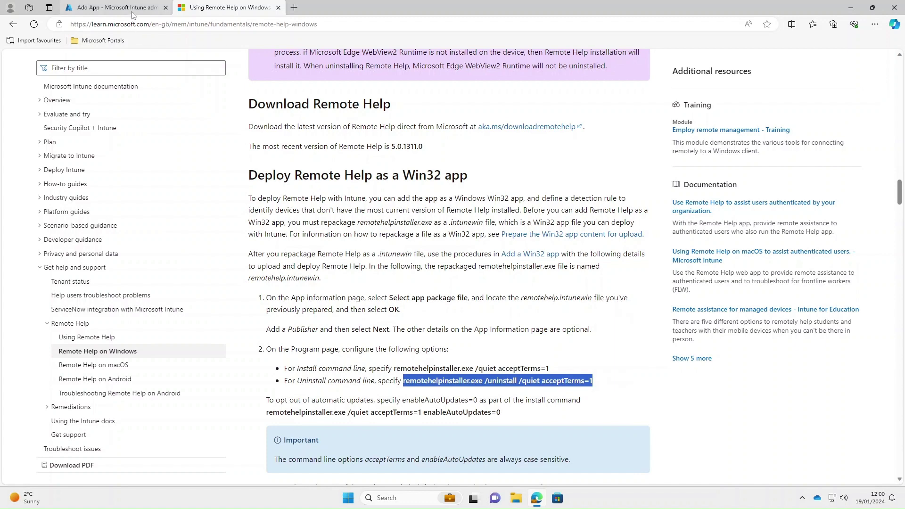
click(132, 9)
click(283, 189)
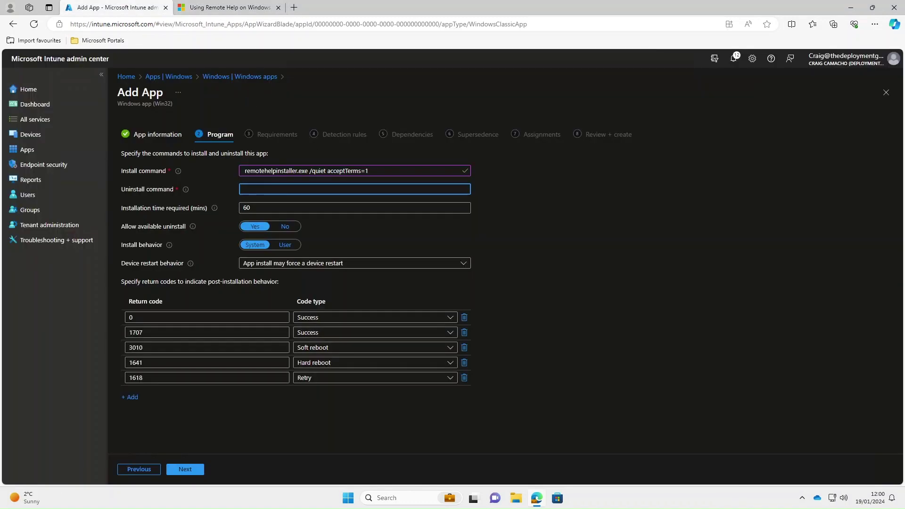
key(ctrl+v)
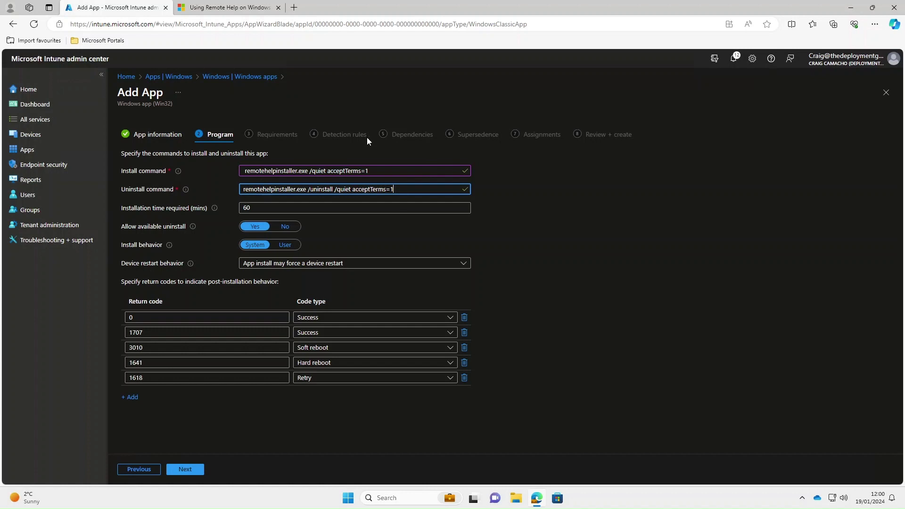
mouse_move(215, 212)
click(283, 227)
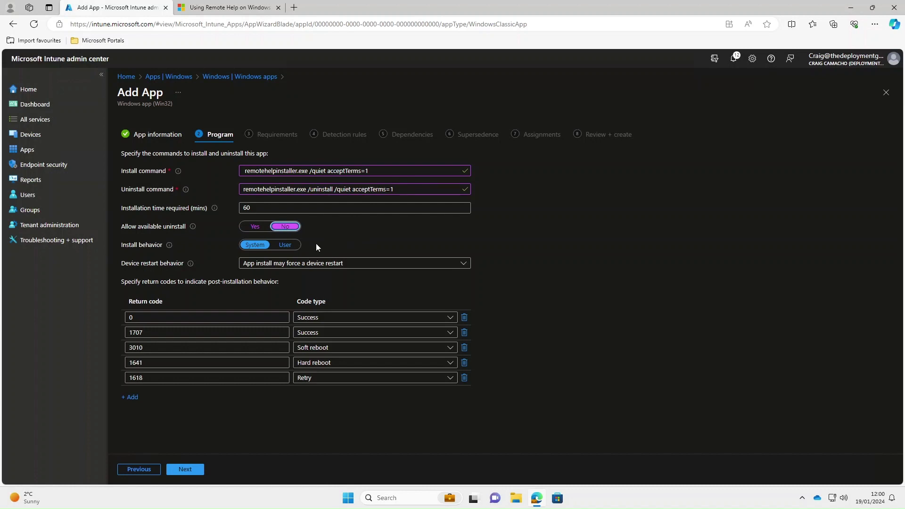
- Require 64-bit architecture and minimum OS Windows 10 22H2, then go to Detection rules
click(191, 470)
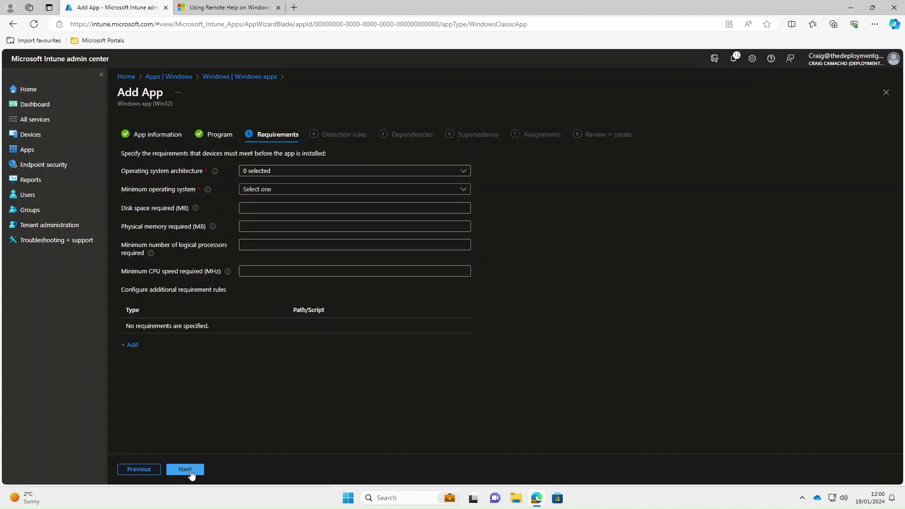
click(298, 171)
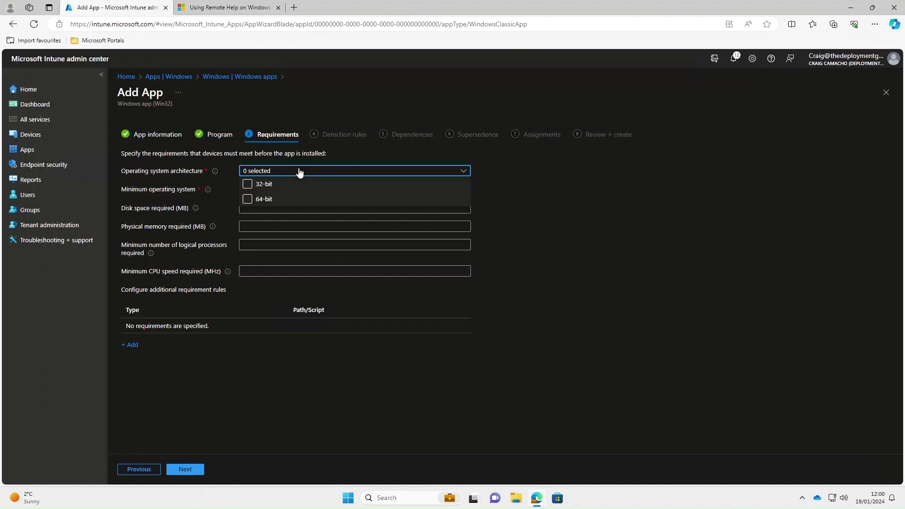
click(247, 199)
click(514, 182)
click(417, 190)
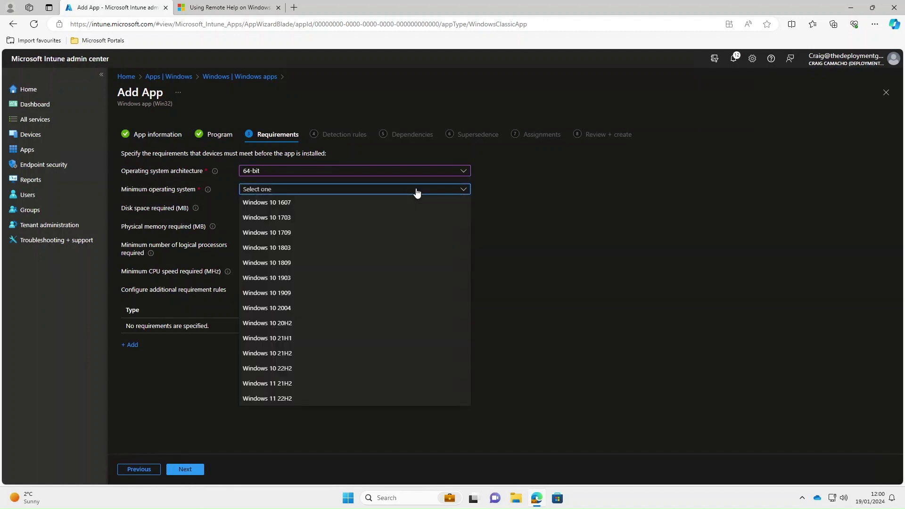
click(280, 369)
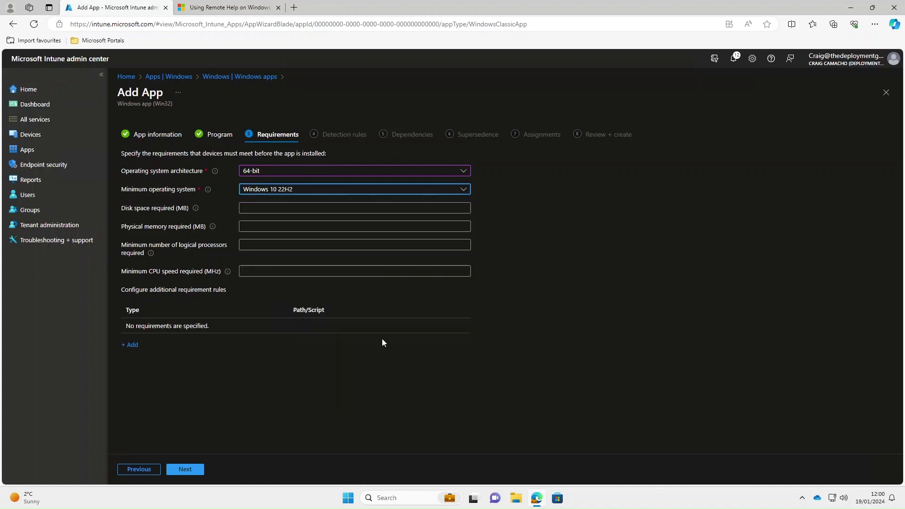
click(536, 241)
click(172, 470)
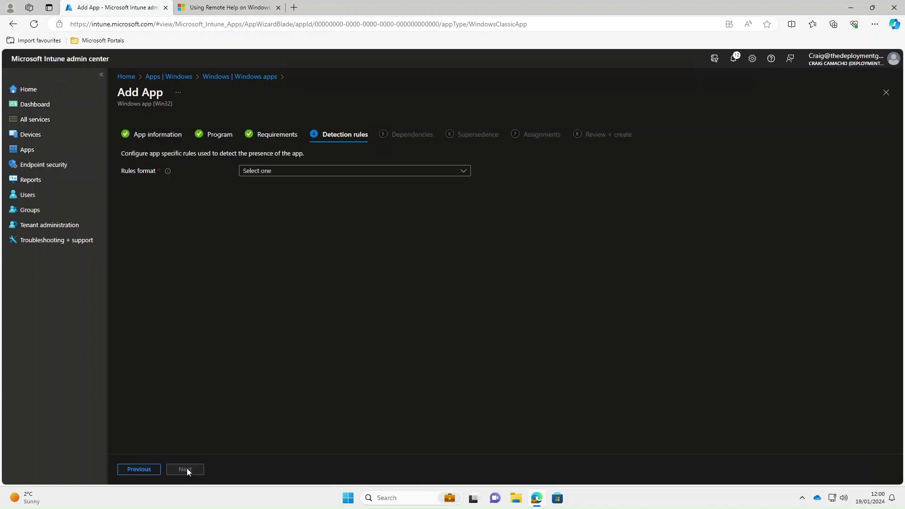
- Set rules format to manual, copy the documented detection path, and add a new detection rule
click(382, 176)
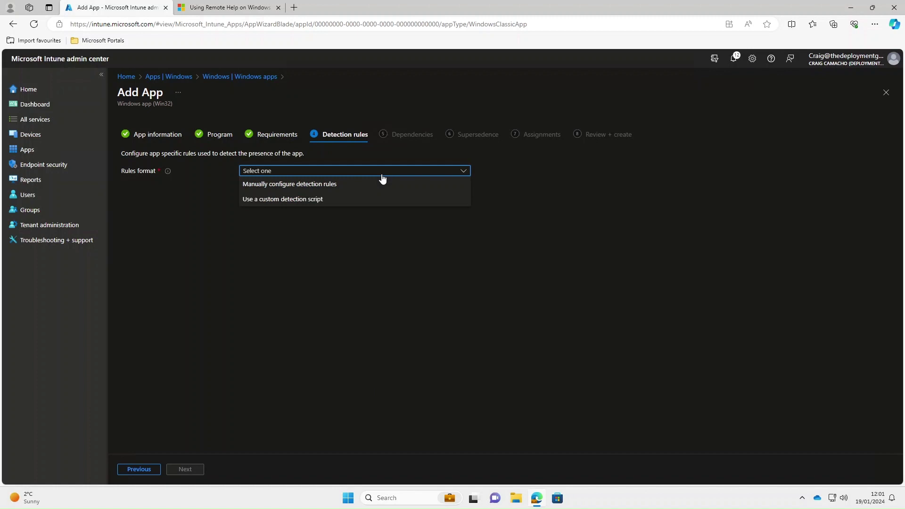
click(305, 184)
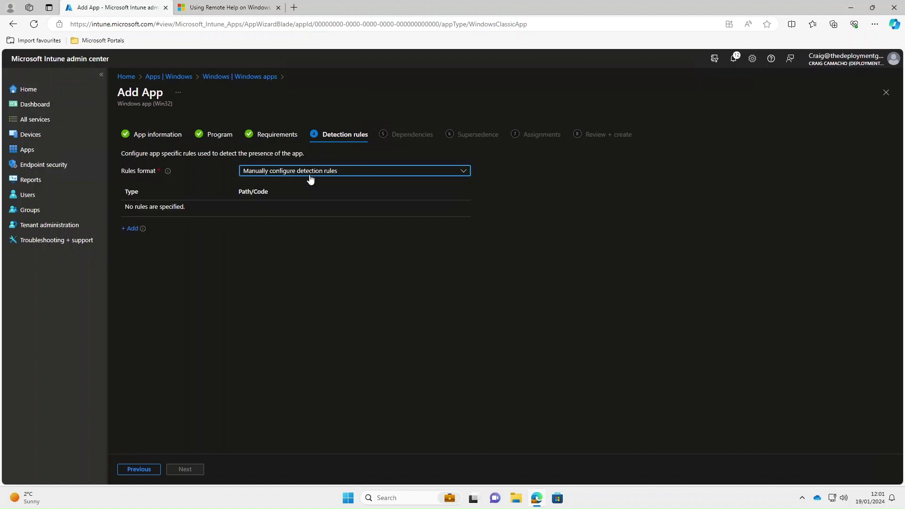
click(222, 7)
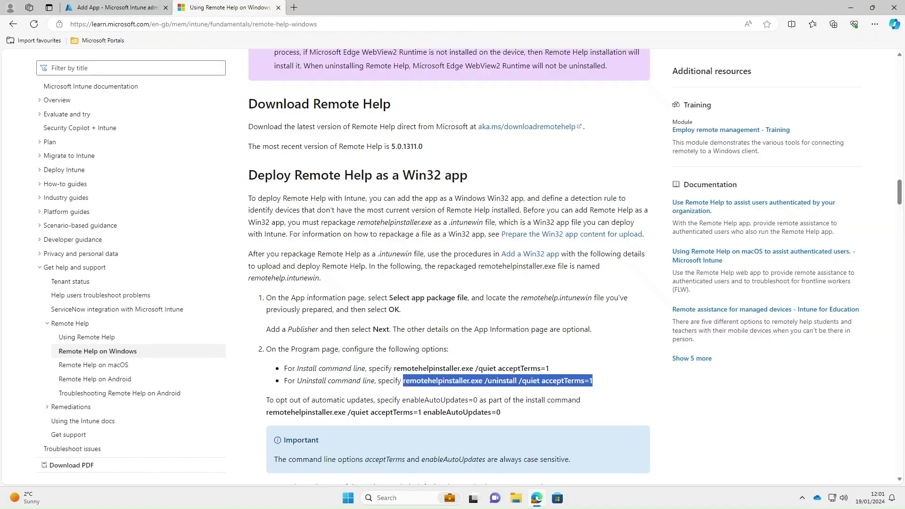
scroll(423, 363, down, 4)
scroll(266, 306, down, 2)
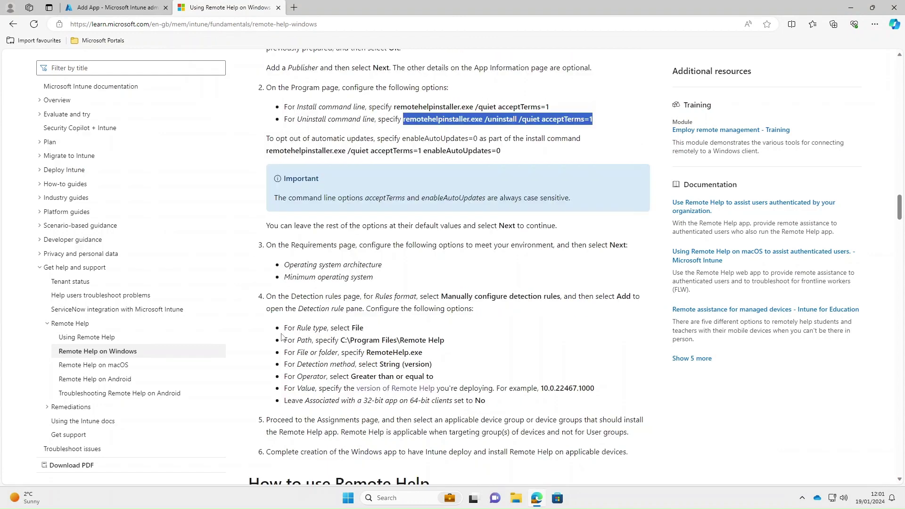
drag(284, 329, 497, 406)
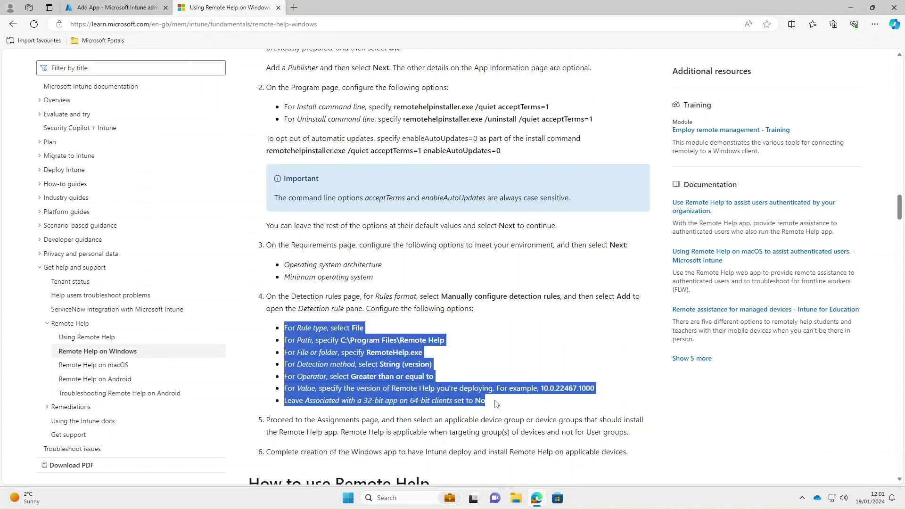
click(368, 331)
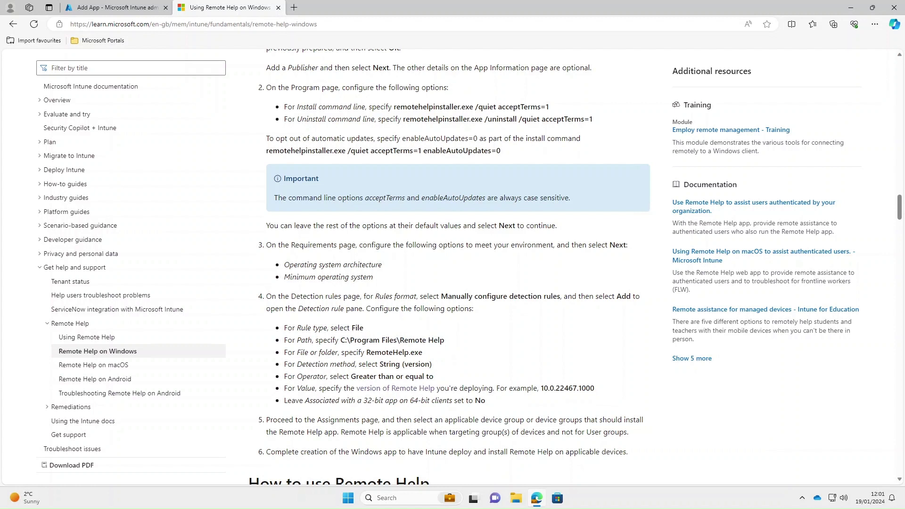
drag(340, 340, 444, 340)
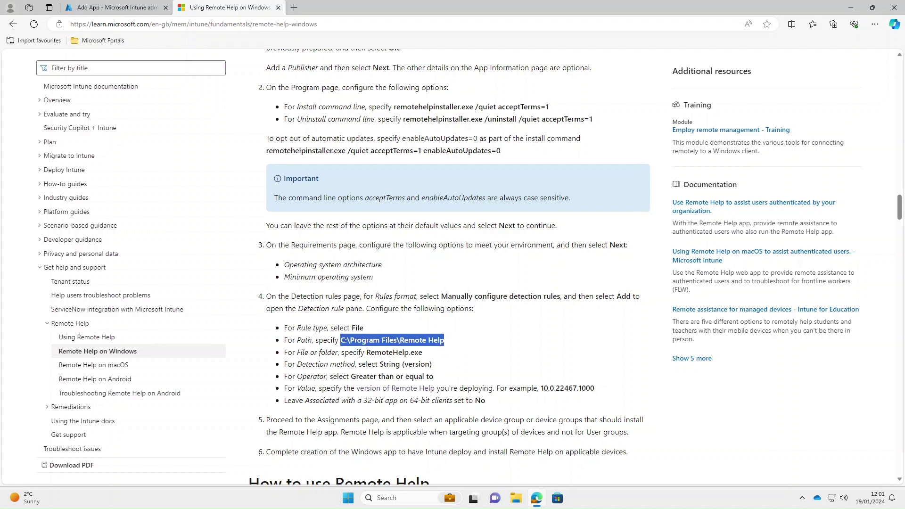
click(113, 7)
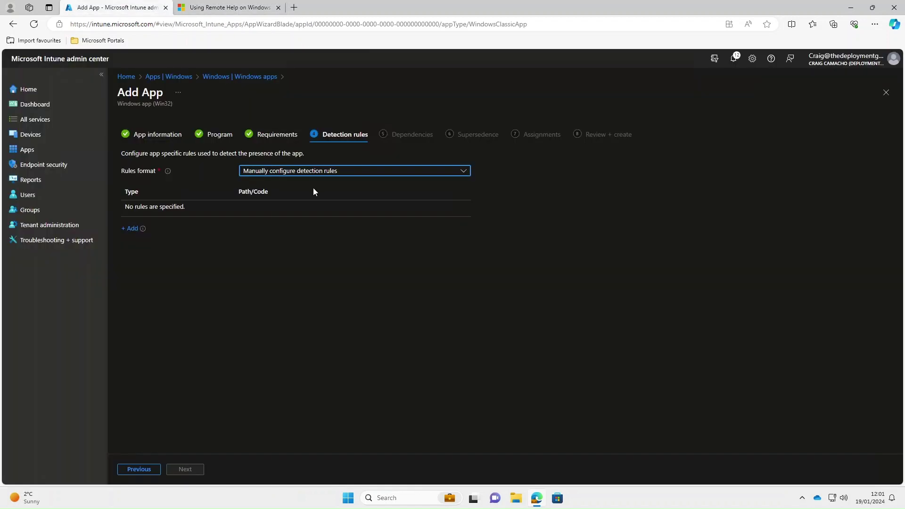
click(130, 228)
- Make the detection rule a File rule with path C:\Program Files\Remote Help
click(747, 135)
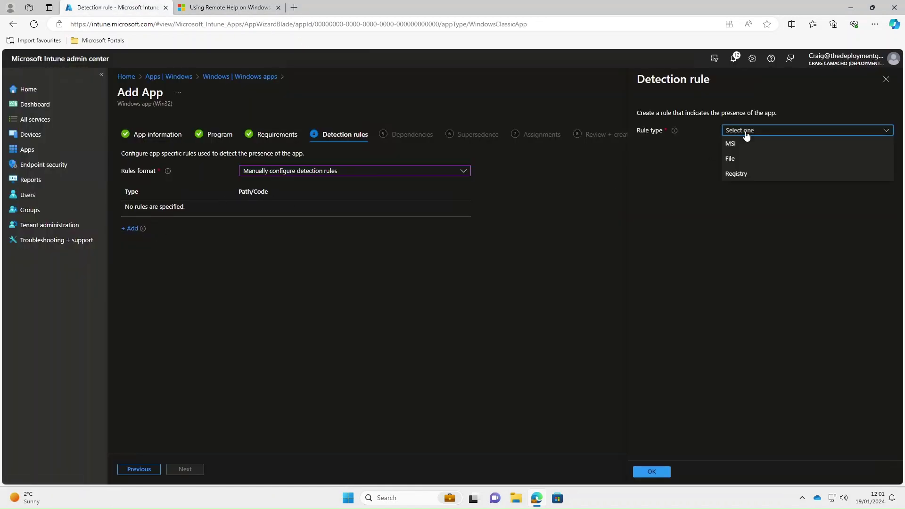
click(741, 157)
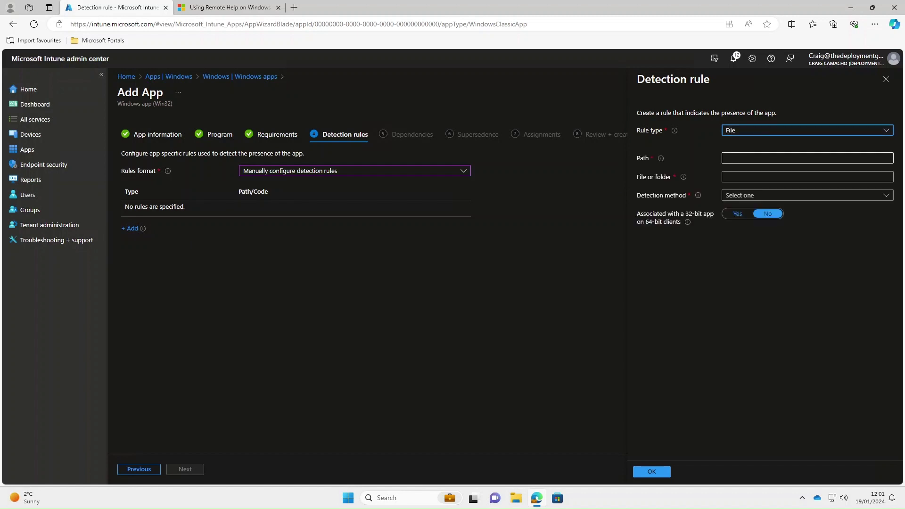
click(755, 158)
text(C:\Program Files\Remote Help)
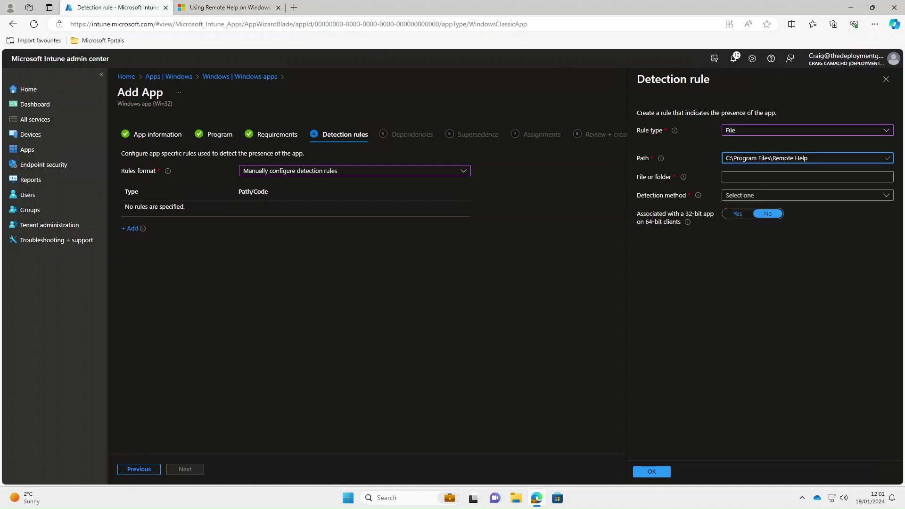
- Copy RemoteHelp.exe from the documentation into the rule's File or folder field
click(248, 12)
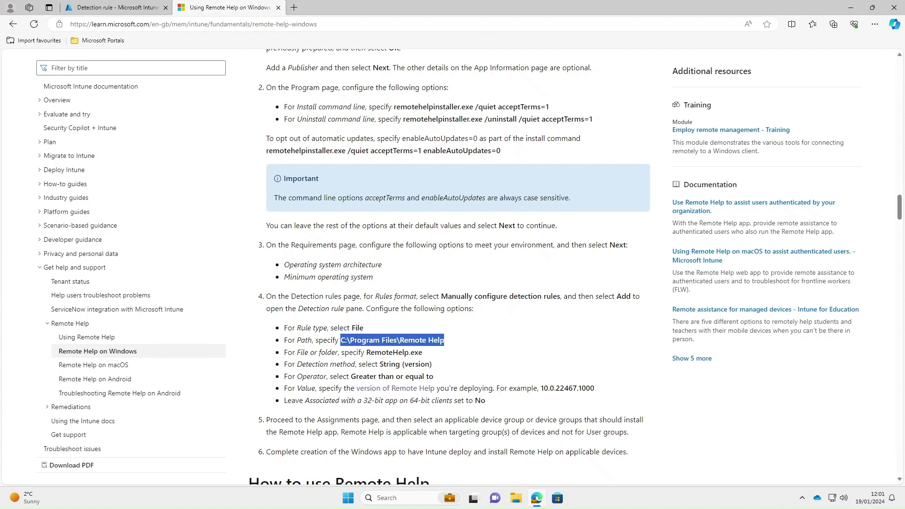
drag(367, 352, 432, 350)
key(ctrl+c)
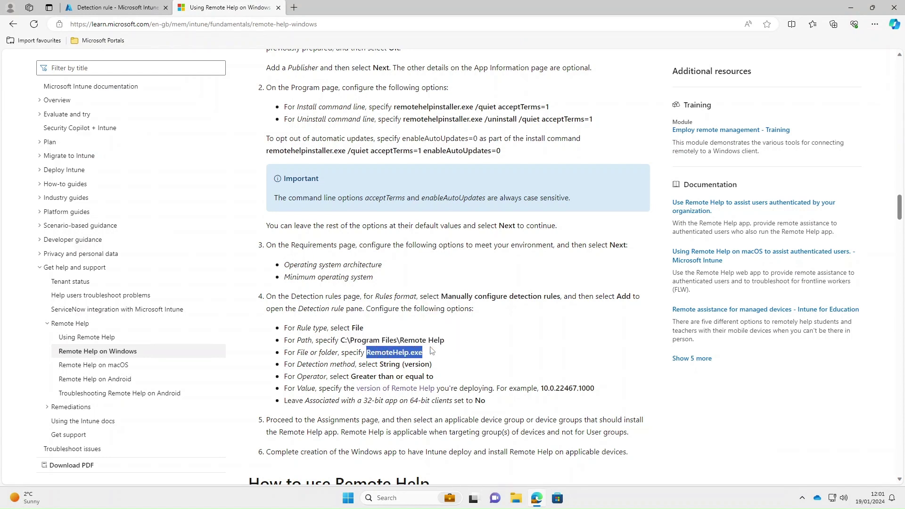
click(119, 9)
click(801, 177)
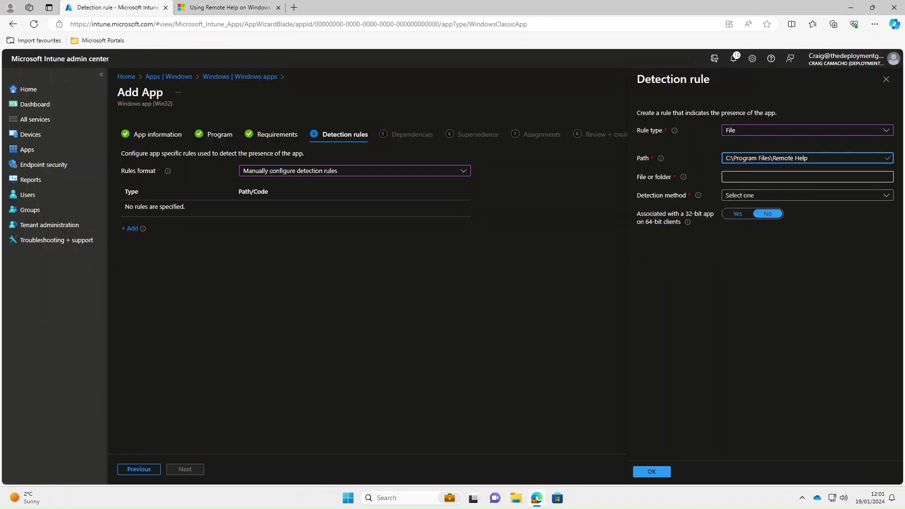
click(801, 176)
key(ctrl+v)
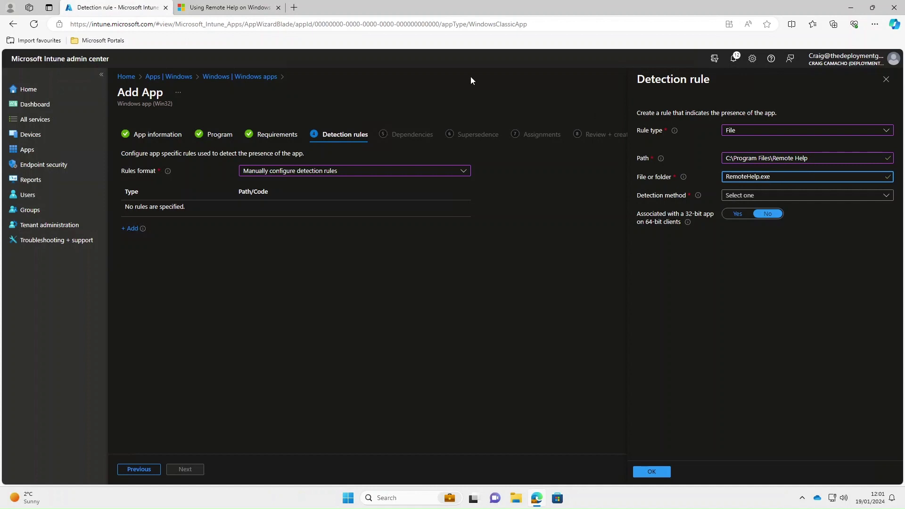
- Set the detection method to String (version) with operator Greater than or equal to
click(240, 8)
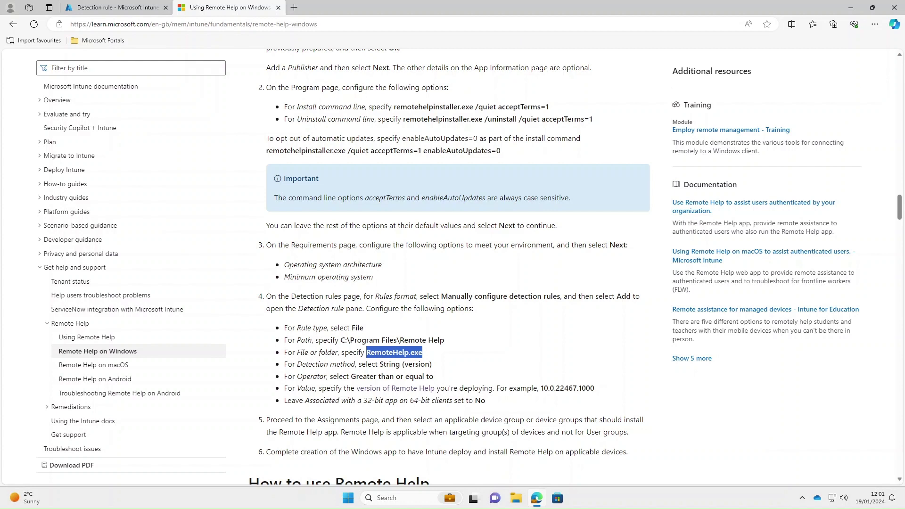
click(131, 13)
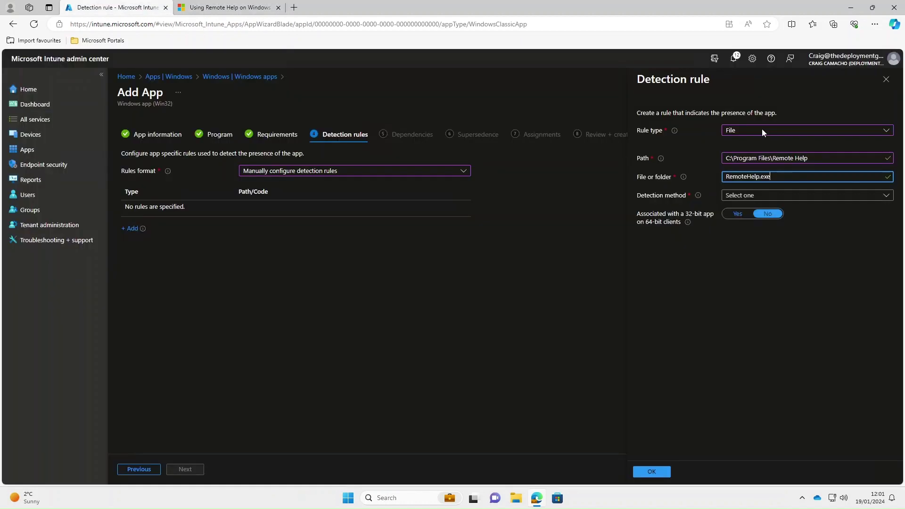
click(752, 196)
click(747, 254)
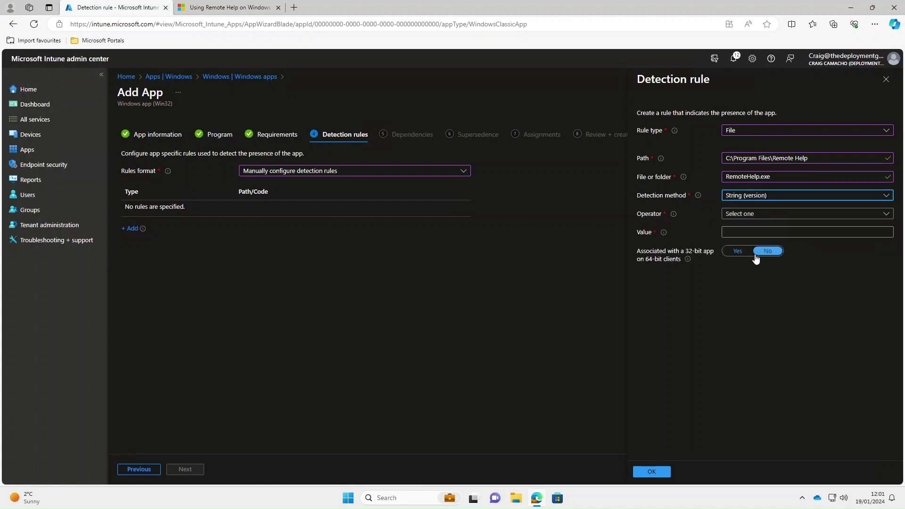
click(746, 216)
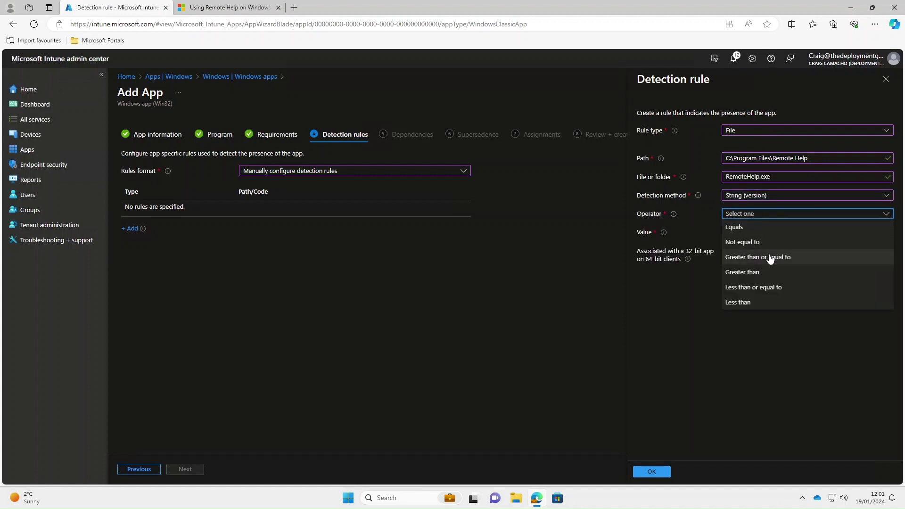
click(772, 257)
key(Tab)
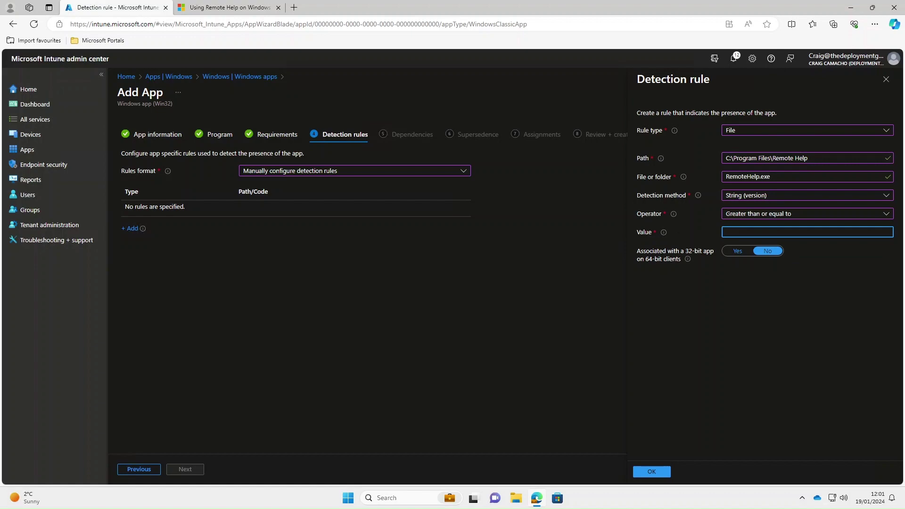
- Find the latest Remote Help version, 5.0.1311.0, in the docs, then open the Start menu
click(227, 8)
scroll(524, 254, up, 8)
scroll(524, 254, up, 6)
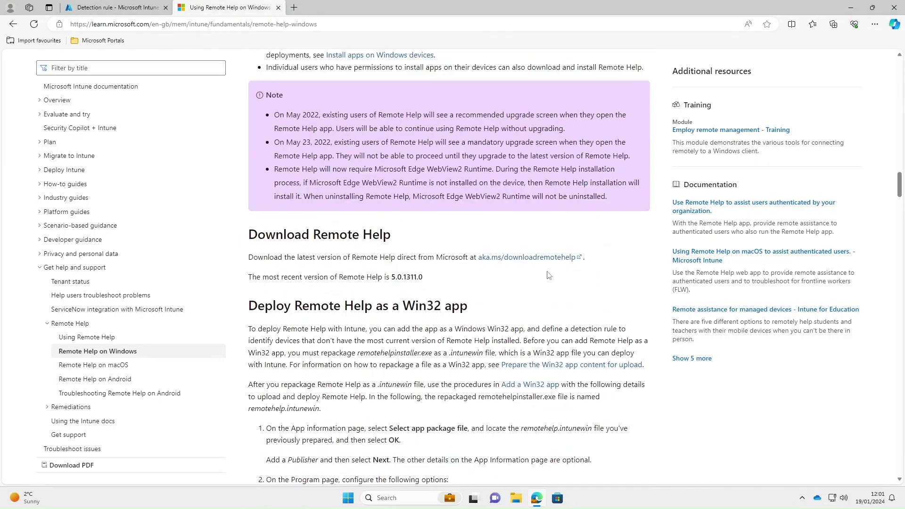
scroll(429, 310, down, 4)
drag(428, 341, 391, 343)
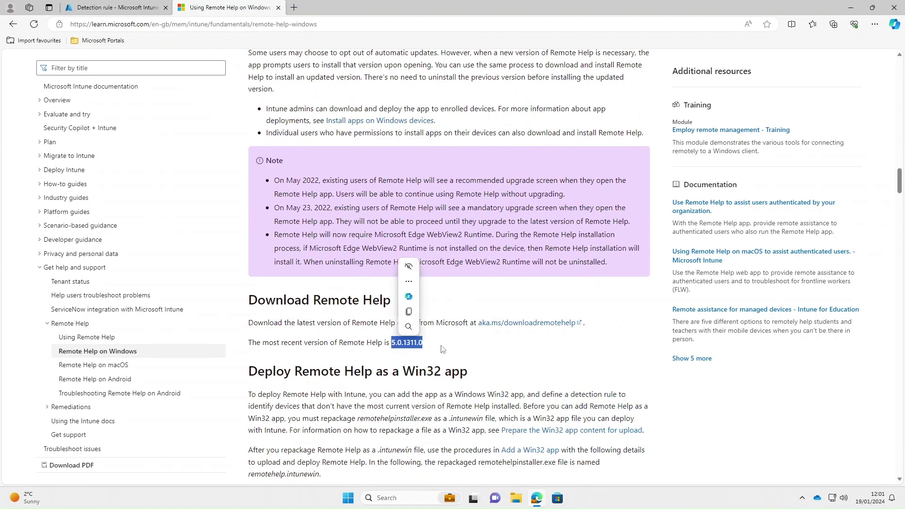
click(508, 347)
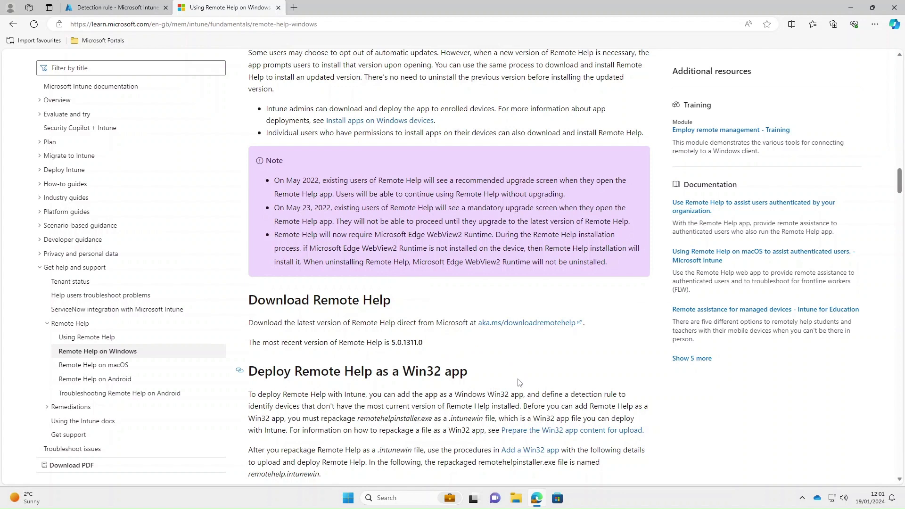
click(349, 501)
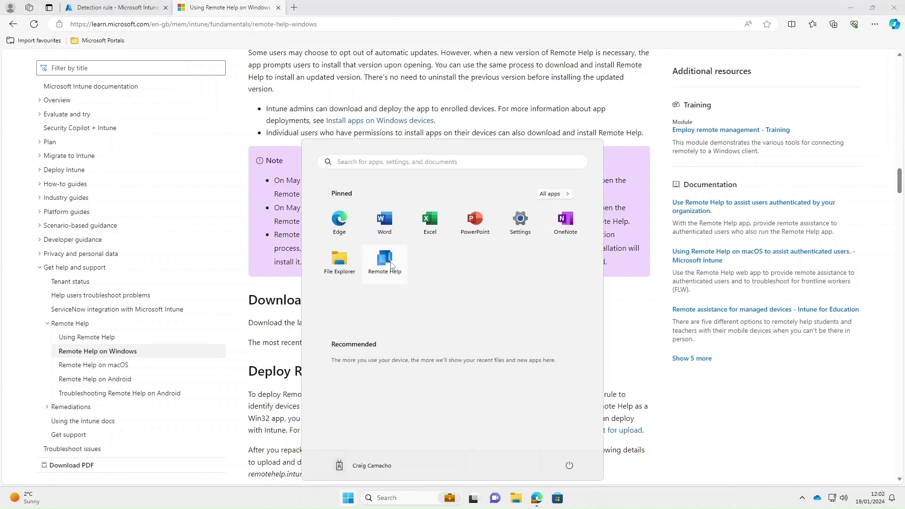
- Browse in File Explorer to C:\Program Files\Remote Help
click(517, 500)
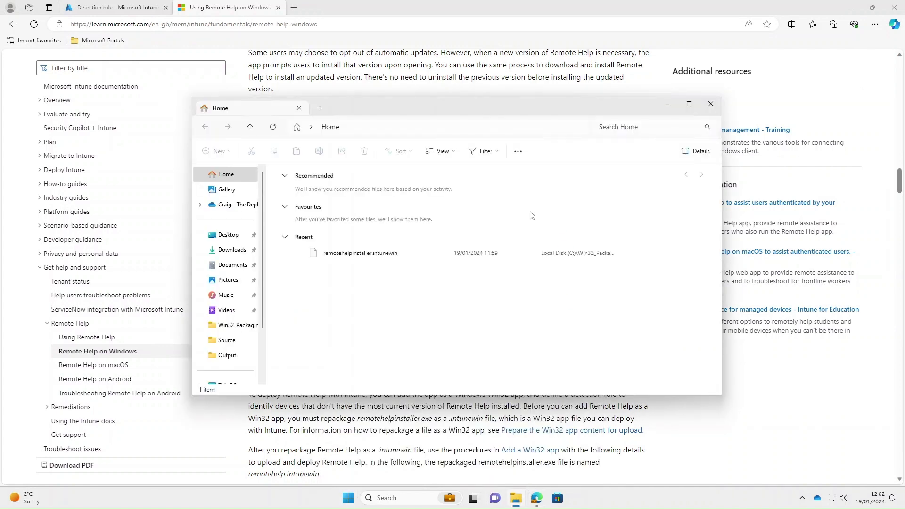
scroll(229, 339, down, 2)
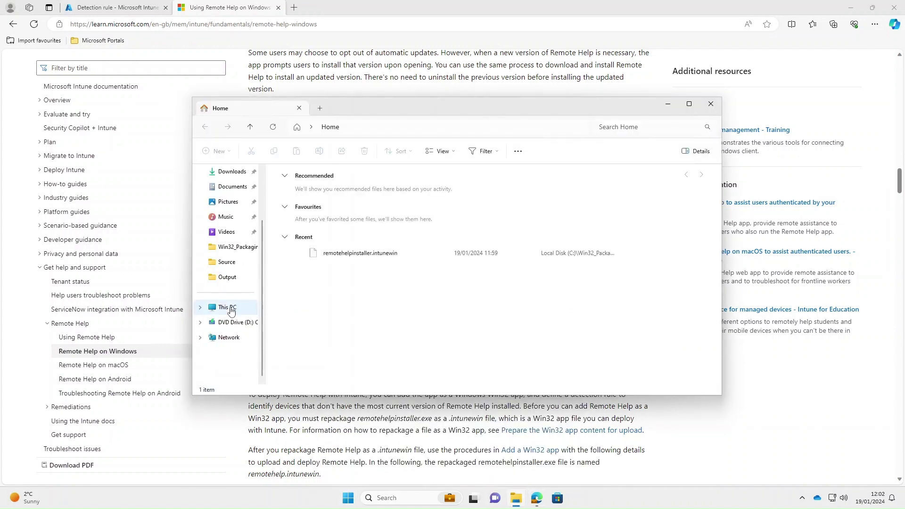
click(230, 309)
double_click(339, 193)
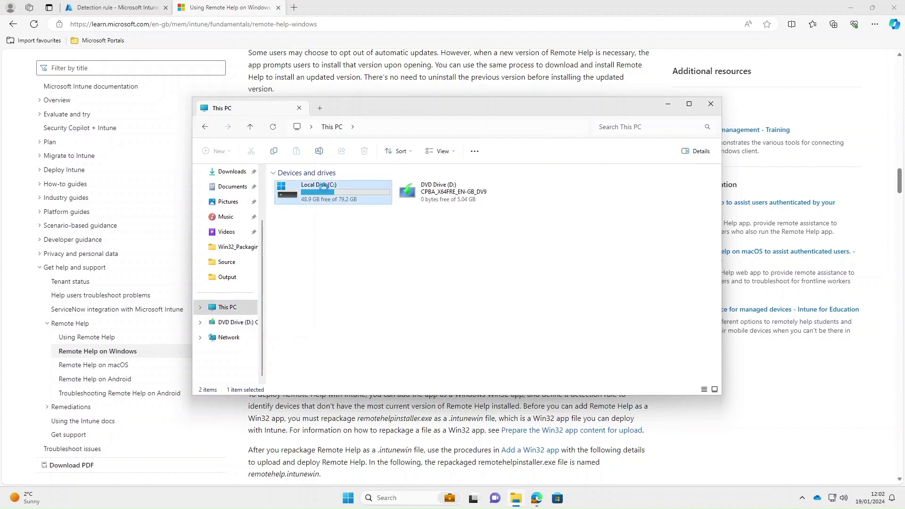
double_click(306, 200)
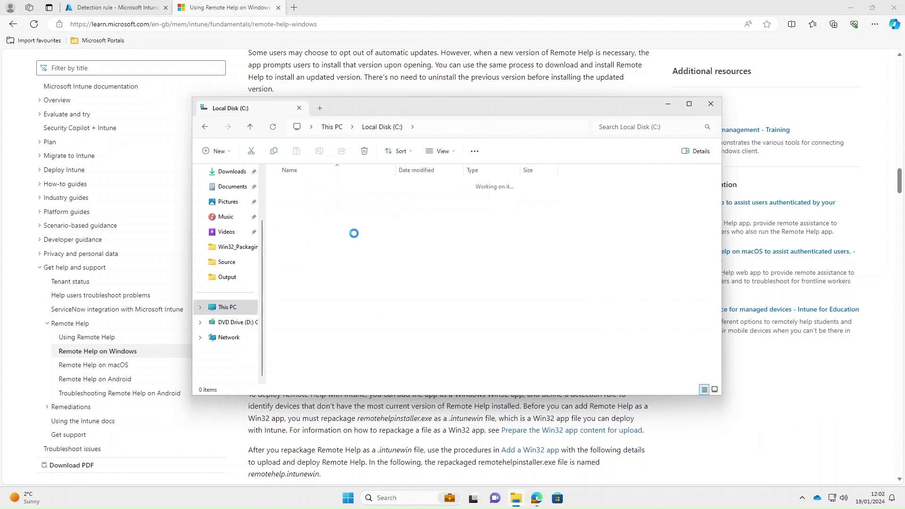
scroll(345, 255, down, 1)
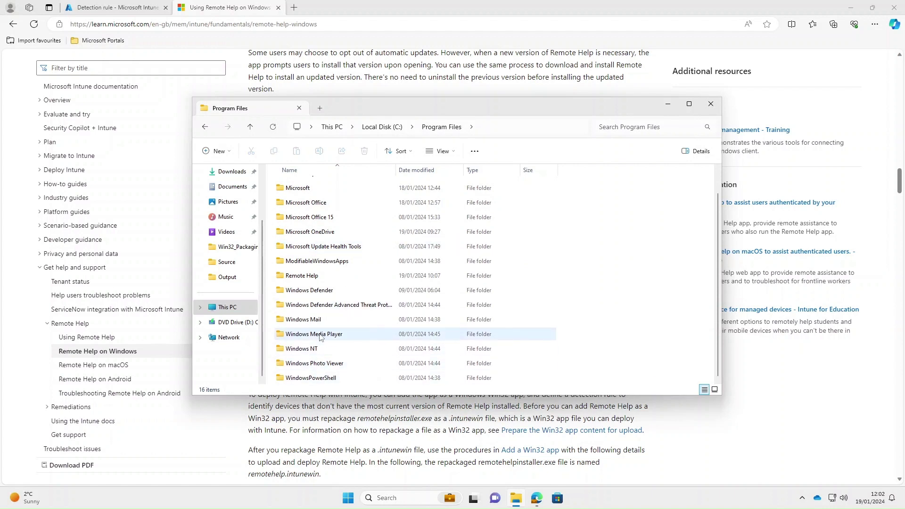
double_click(312, 276)
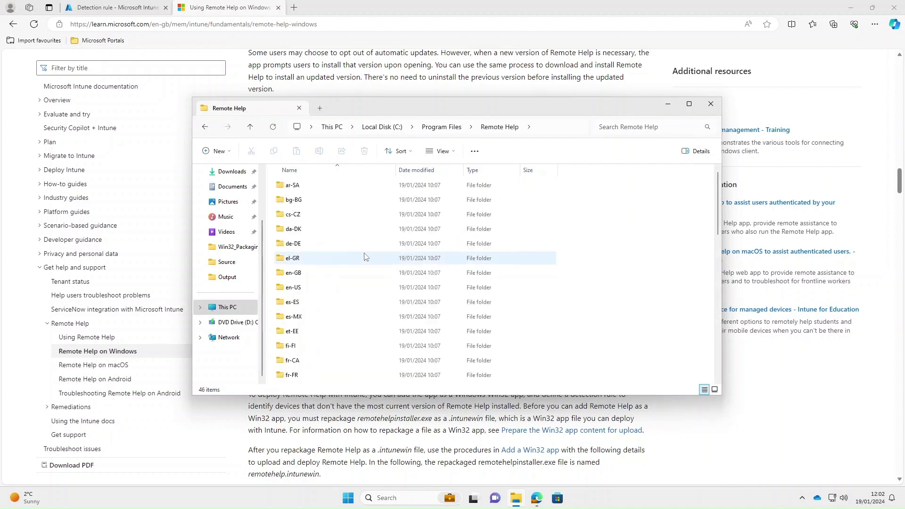
scroll(364, 257, down, 10)
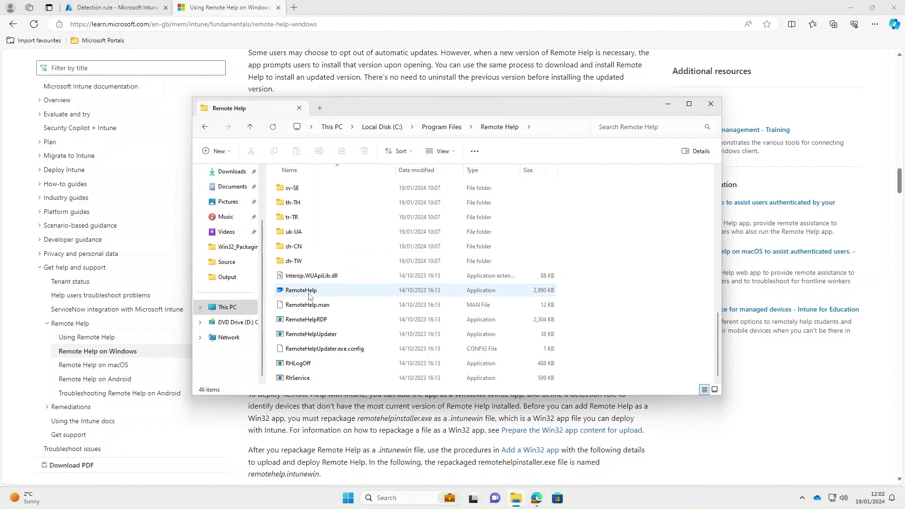
- Check RemoteHelp's Properties details showing file version 10.2.10025.1000, then close without changes
click(308, 295)
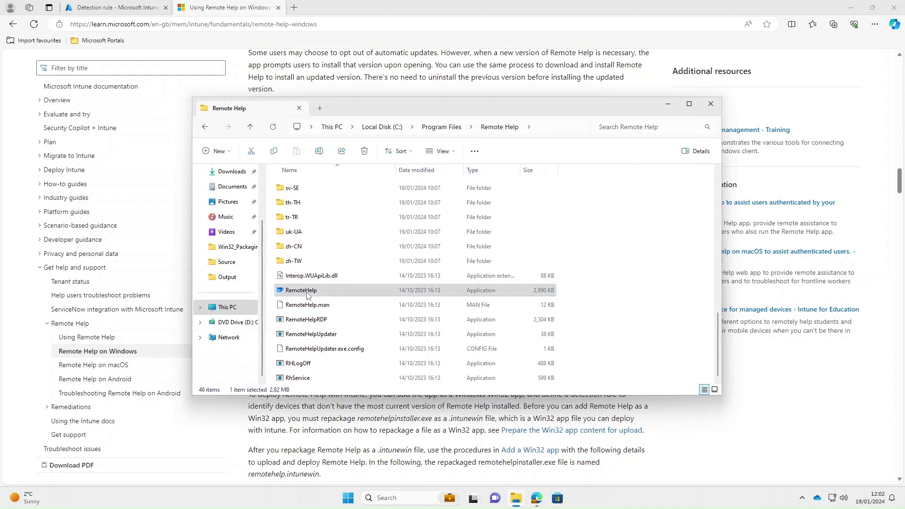
right_click(307, 295)
click(351, 284)
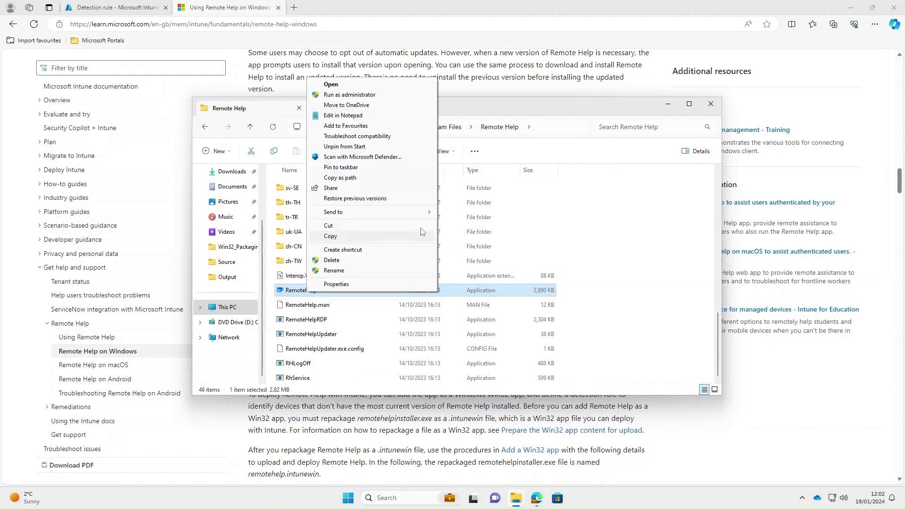
click(349, 284)
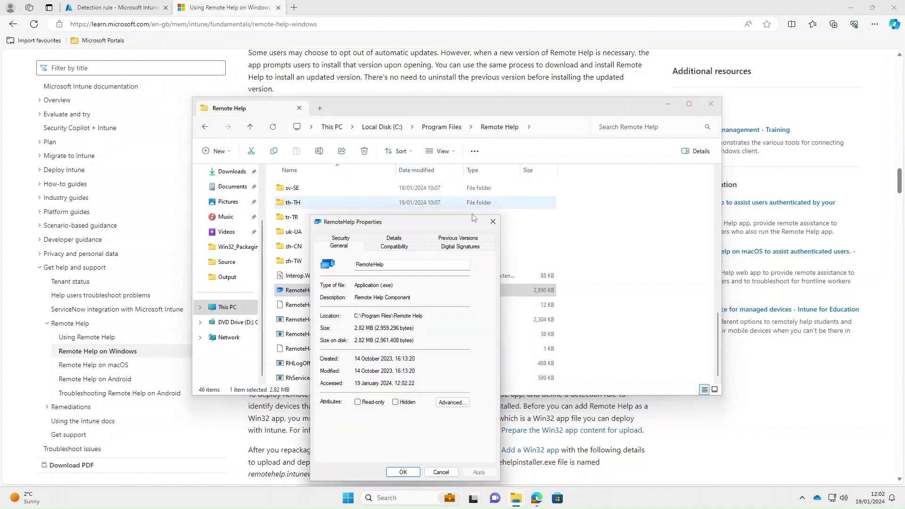
click(394, 238)
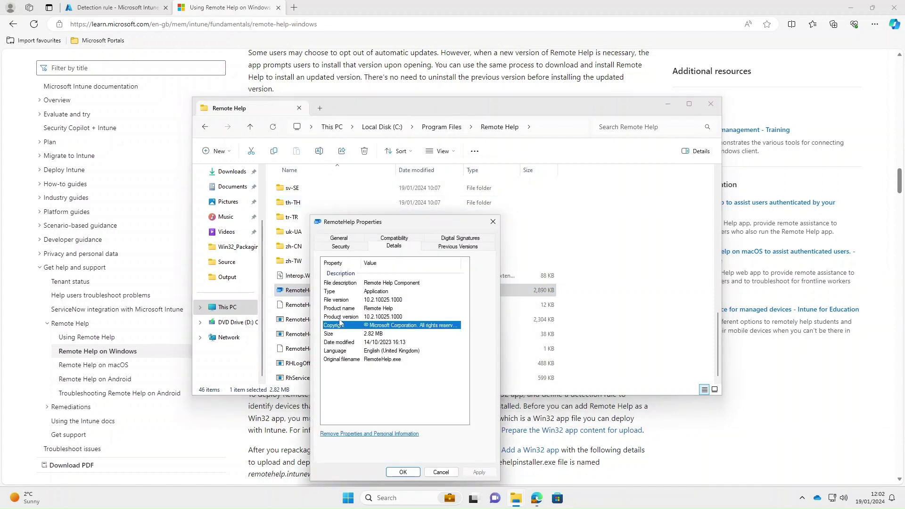
click(341, 301)
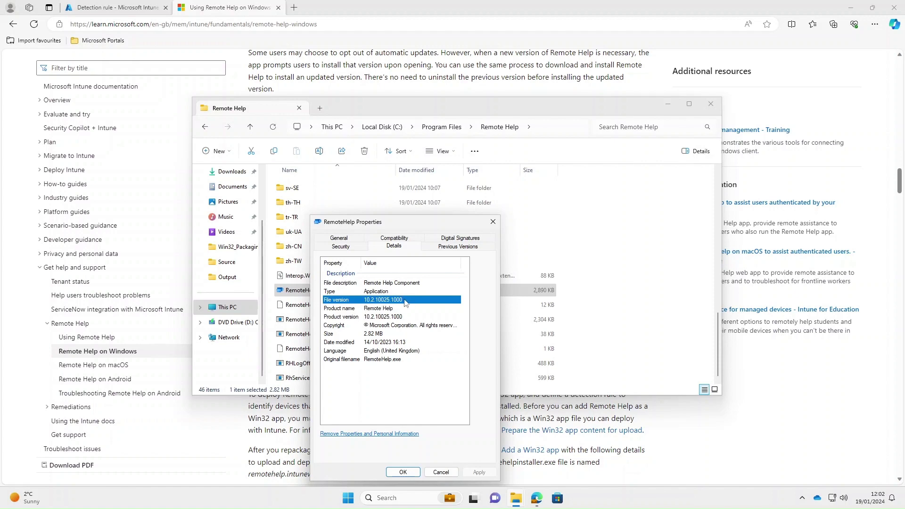
click(439, 470)
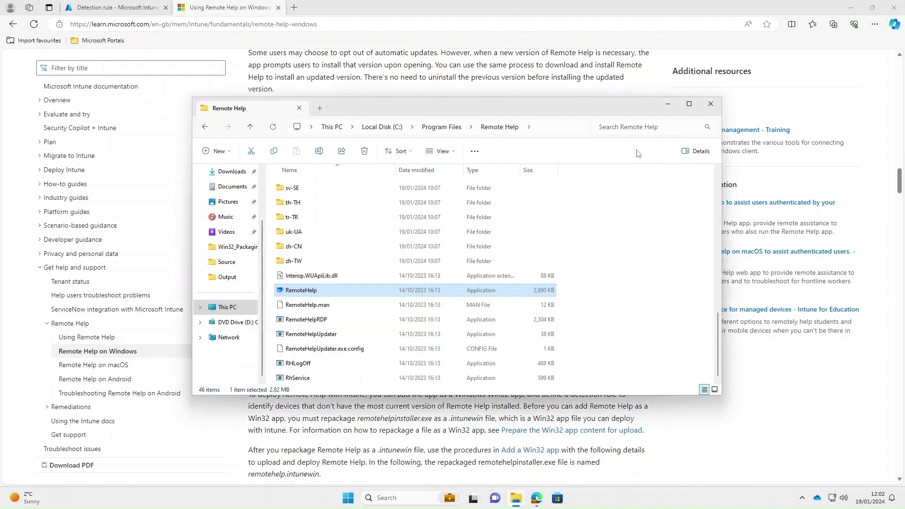
click(711, 103)
- Enter the version value '10.' and save the file detection rule
click(116, 7)
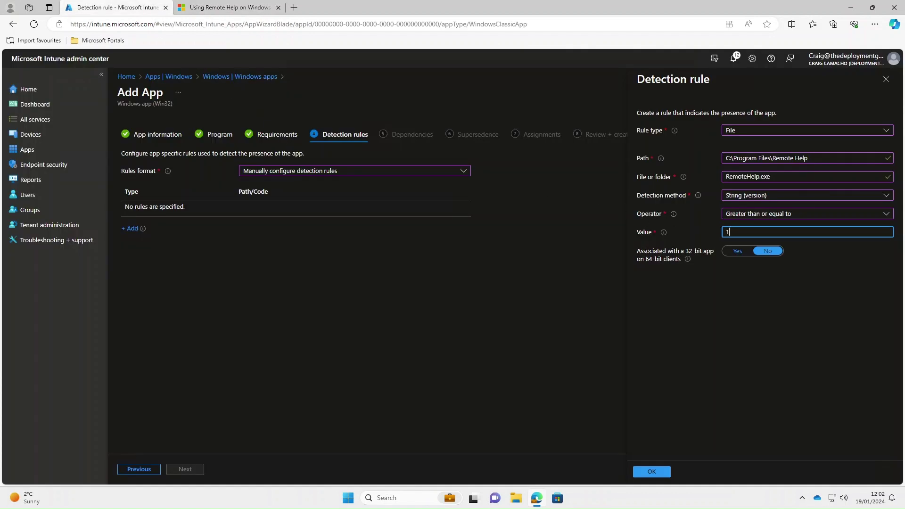
text(10.2.10025.1000)
click(652, 471)
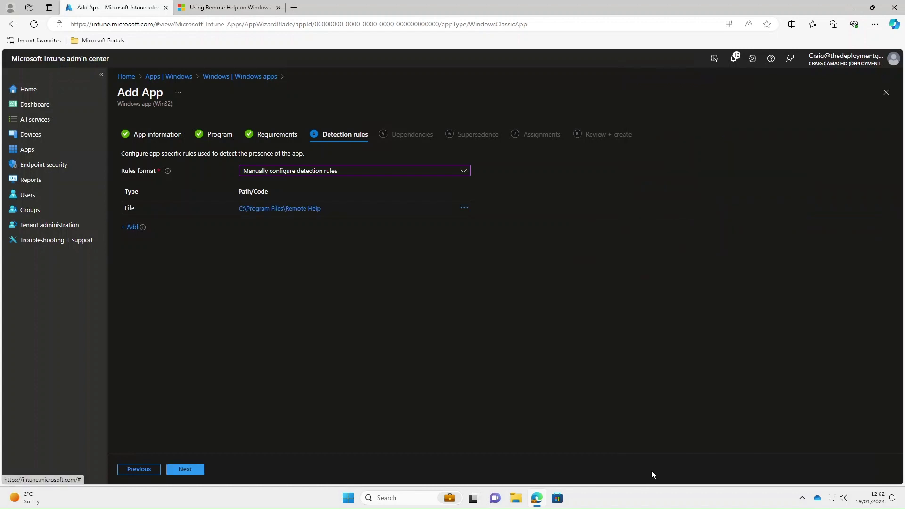
- Skip dependencies and supersedence, make Remote Help required for all devices, and create the app
click(186, 469)
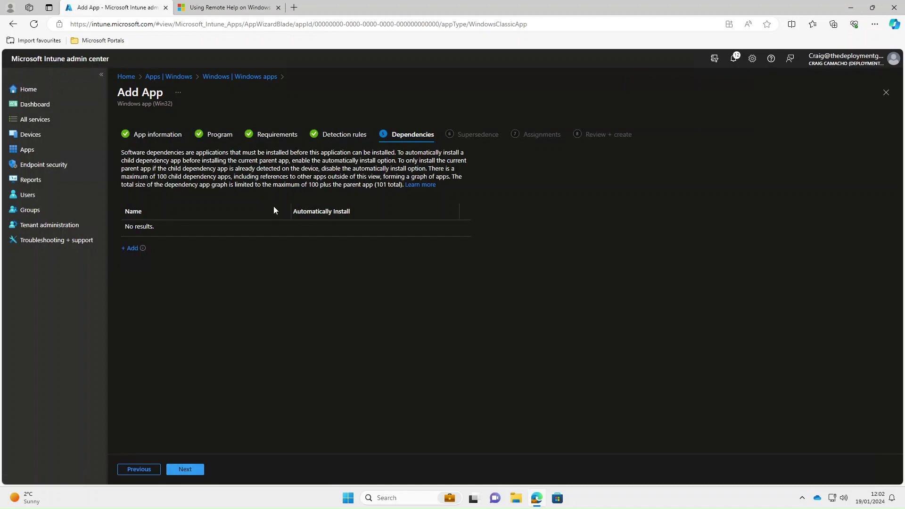
click(186, 470)
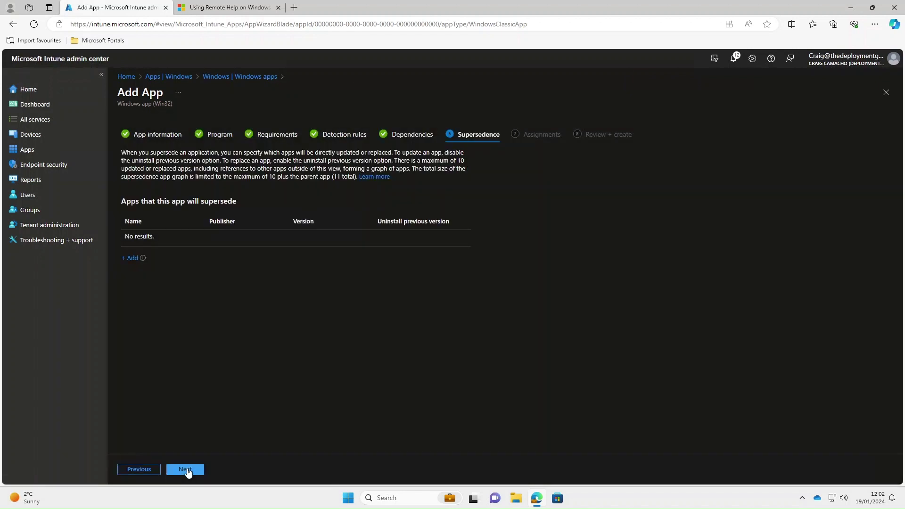
click(187, 470)
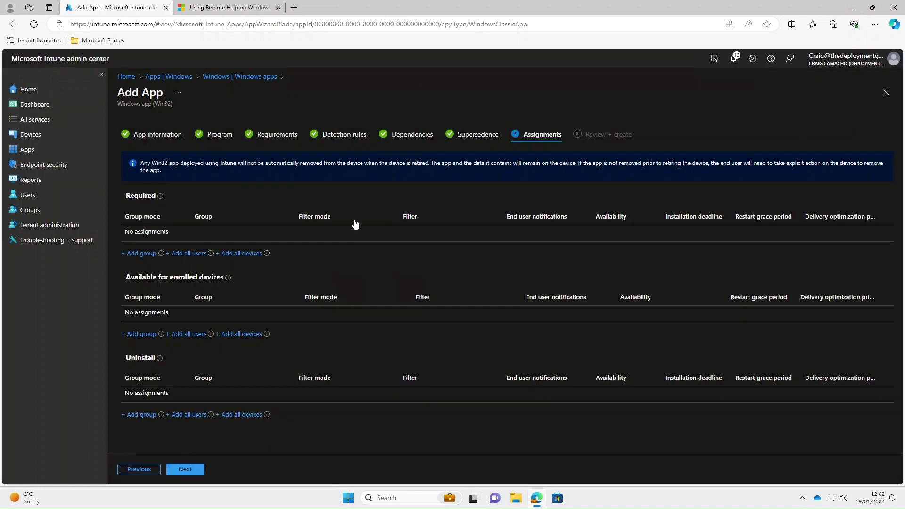
click(235, 255)
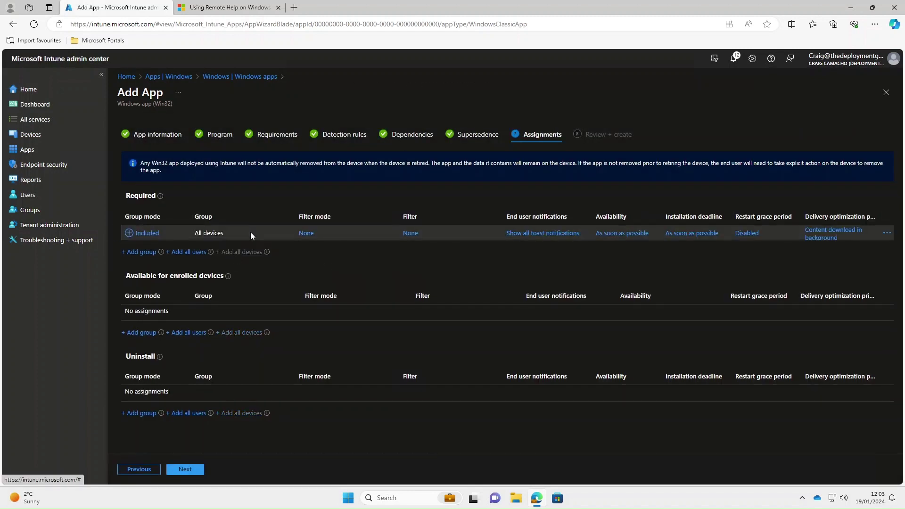
click(196, 471)
click(189, 471)
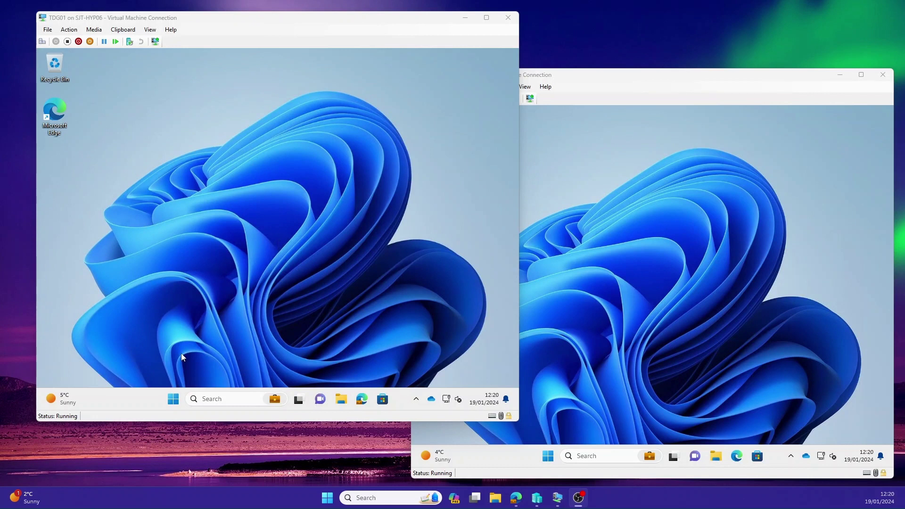
- Open the Start menu on both VMs and launch Remote Help from All apps on TDG01
click(173, 399)
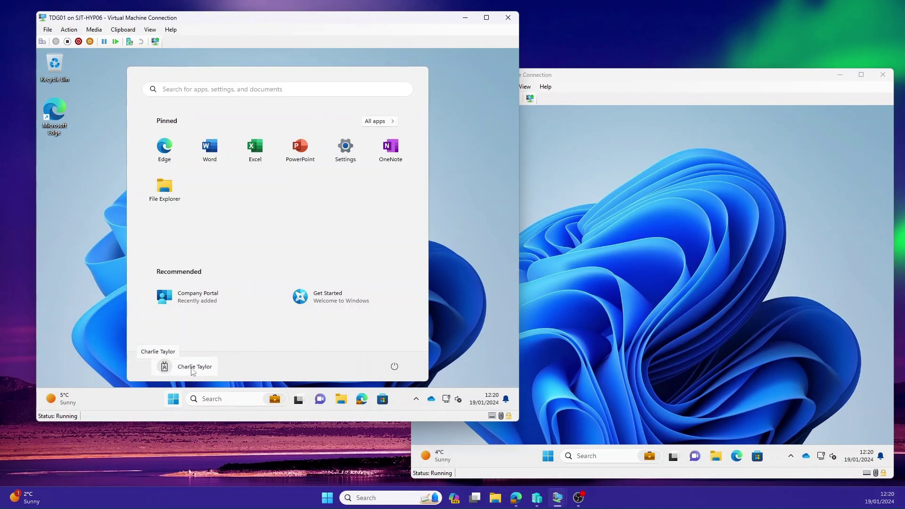
click(576, 399)
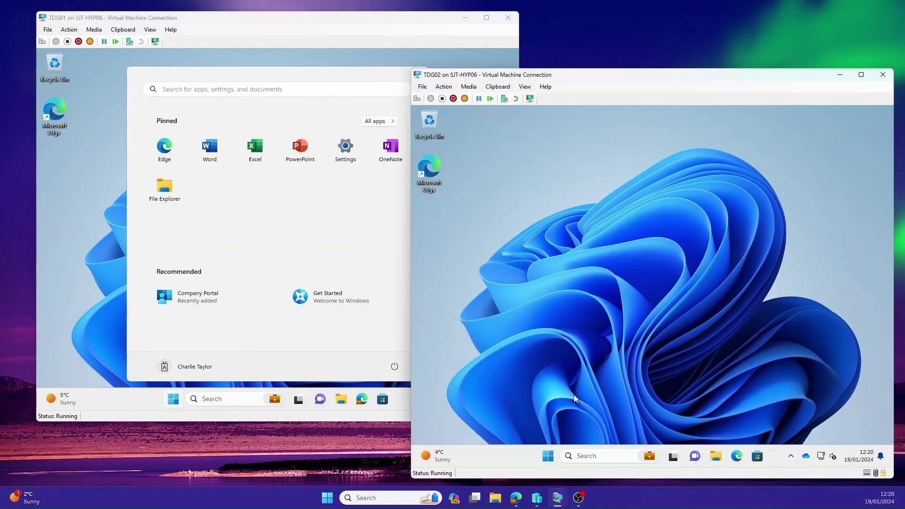
click(549, 455)
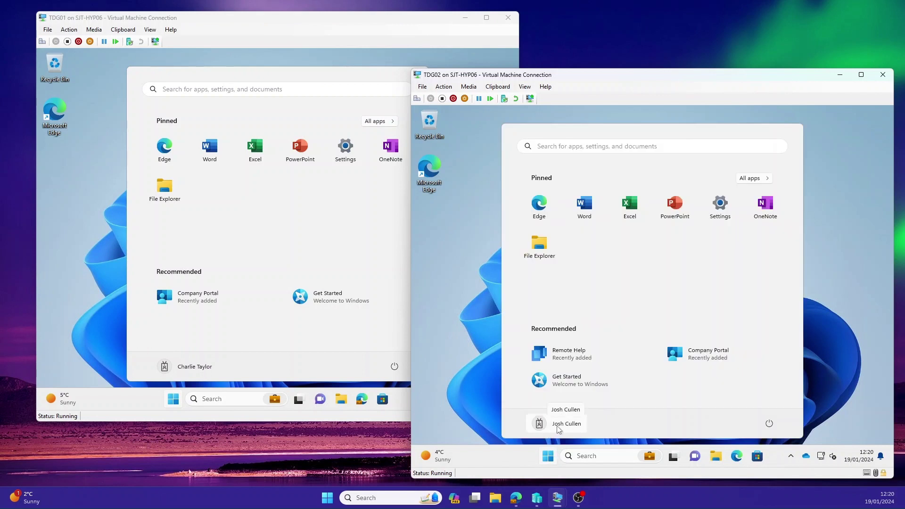
click(344, 213)
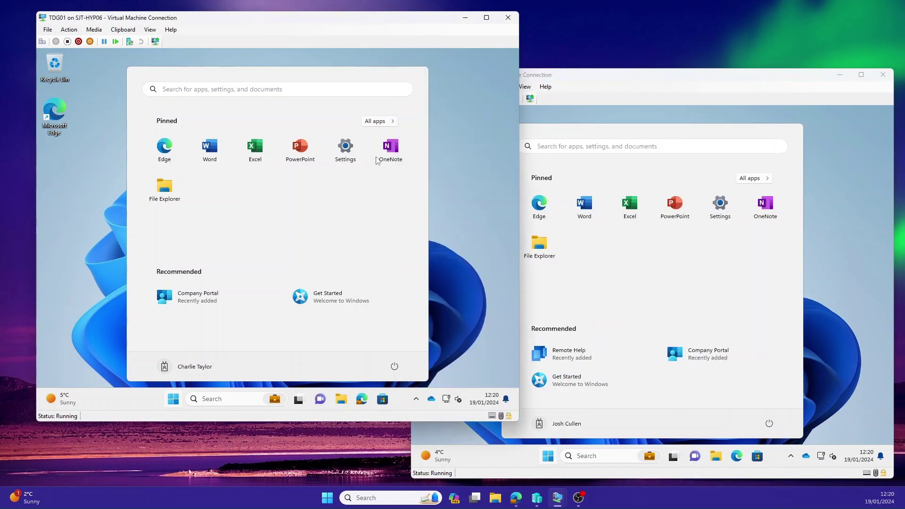
click(382, 124)
scroll(223, 292, down, 10)
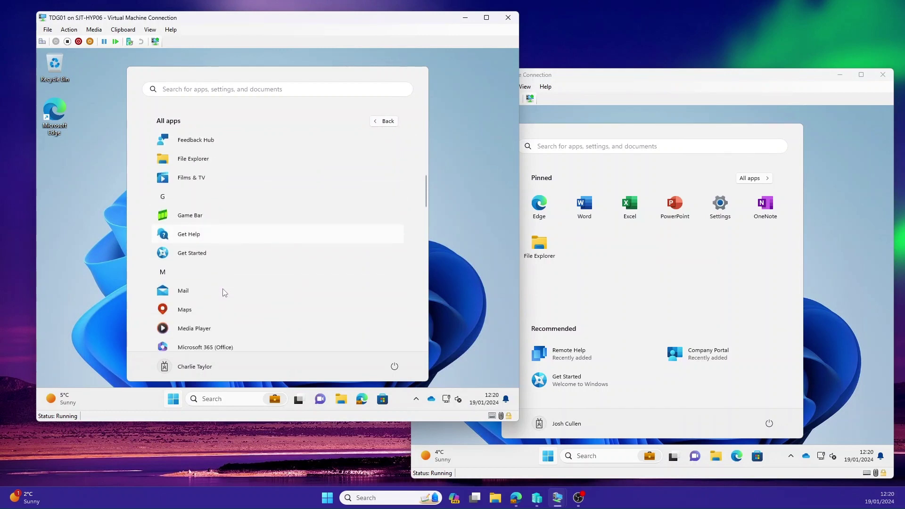
scroll(223, 292, down, 5)
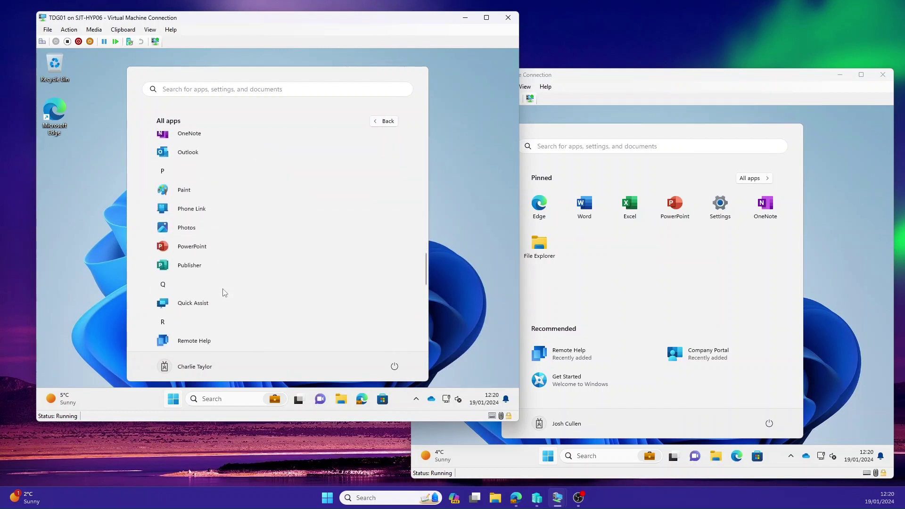
scroll(223, 292, down, 2)
click(191, 281)
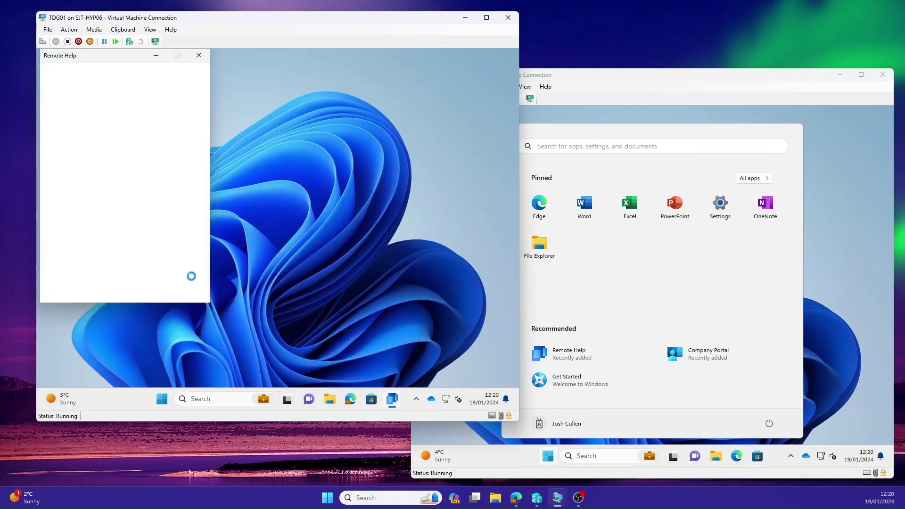
- Launch Remote Help from All apps on TDG02
click(755, 178)
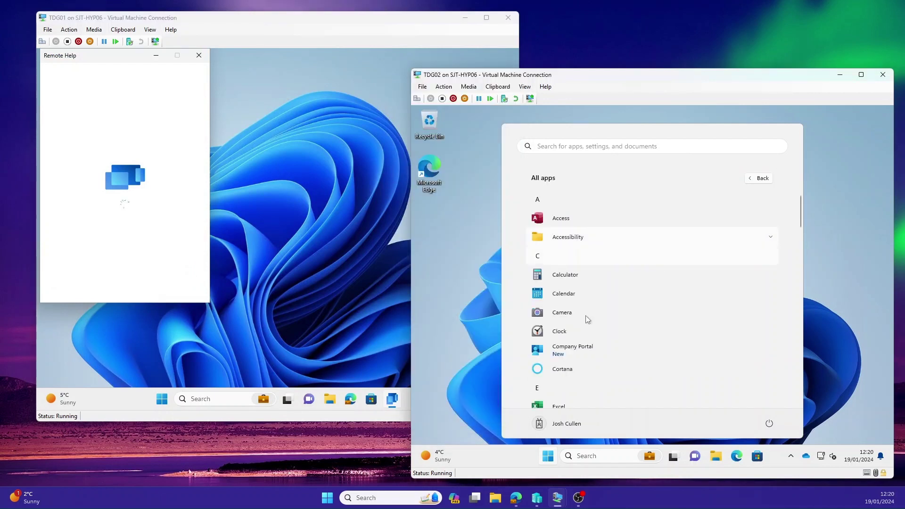
scroll(587, 311, down, 2)
scroll(587, 309, down, 10)
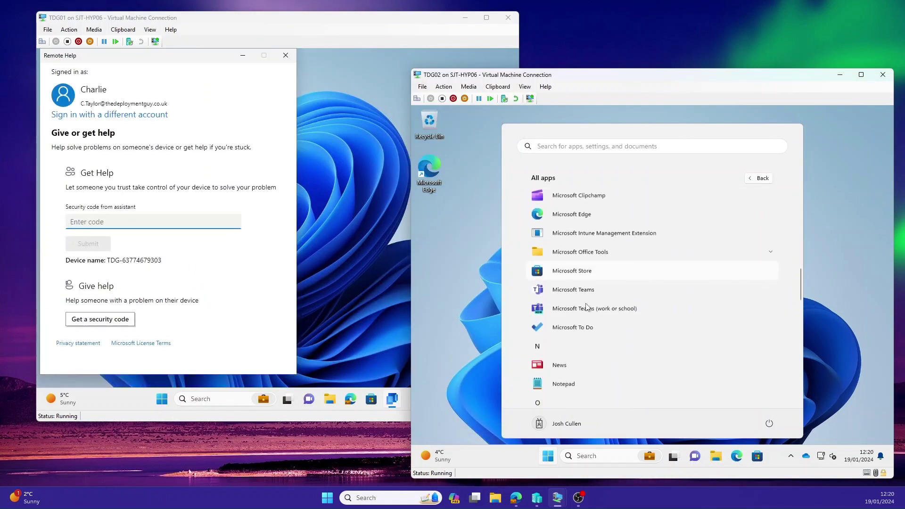
scroll(587, 307, down, 5)
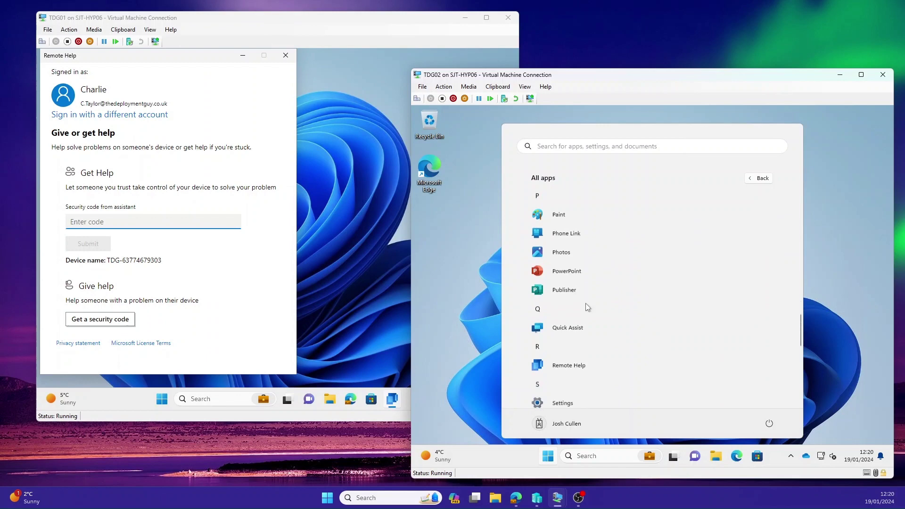
click(571, 301)
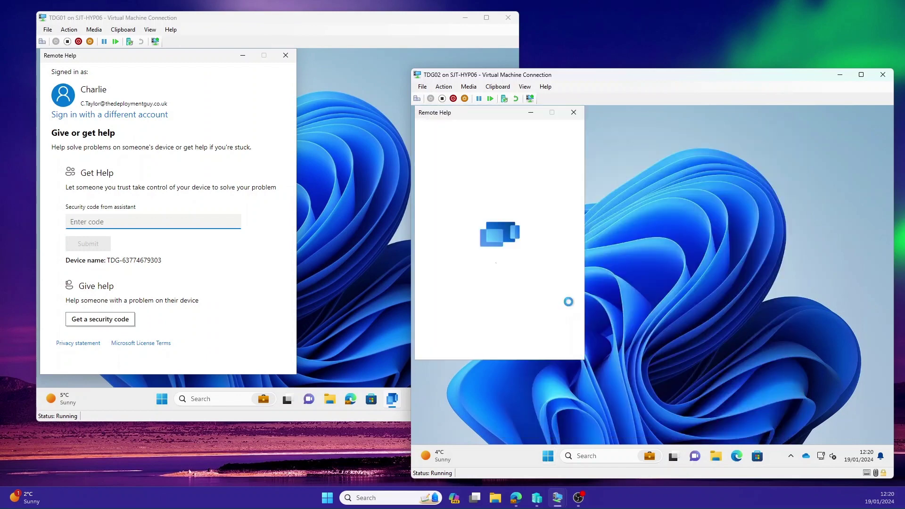
- Generate a Remote Help security code on TDG01 to give help
click(128, 174)
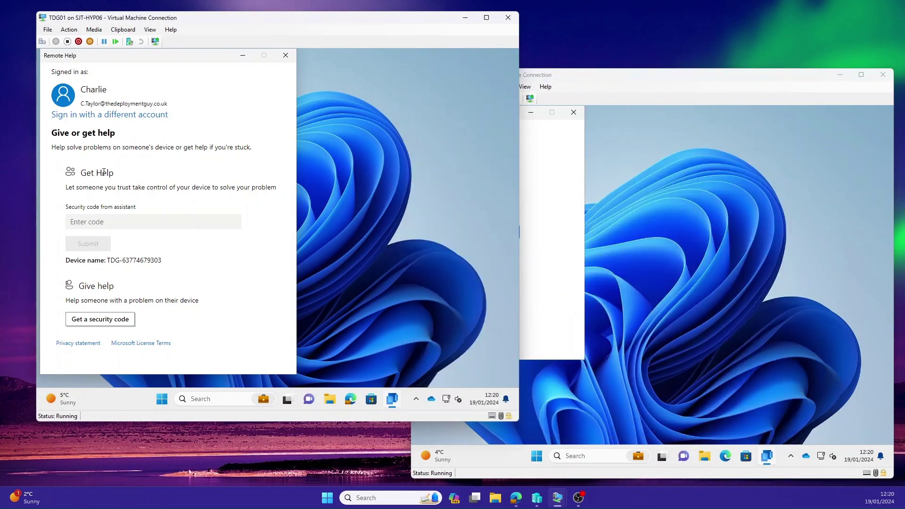
drag(81, 173, 118, 175)
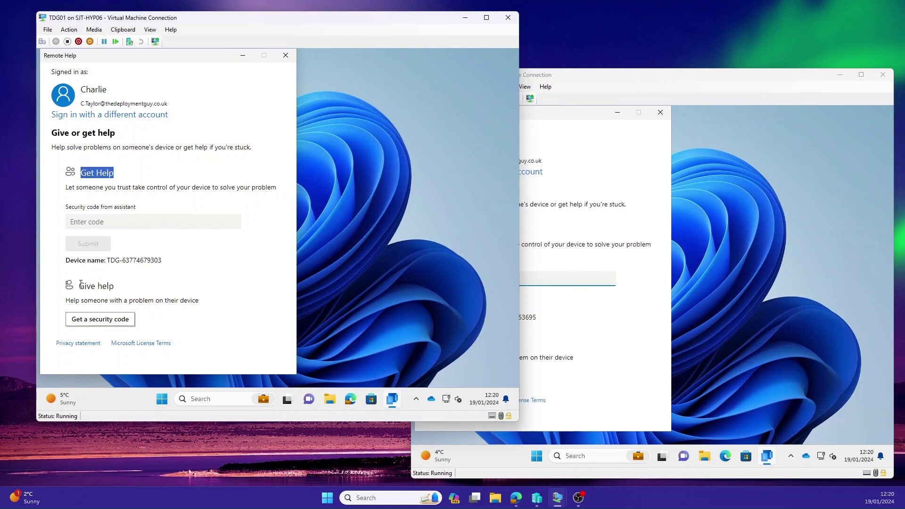
drag(78, 286, 114, 286)
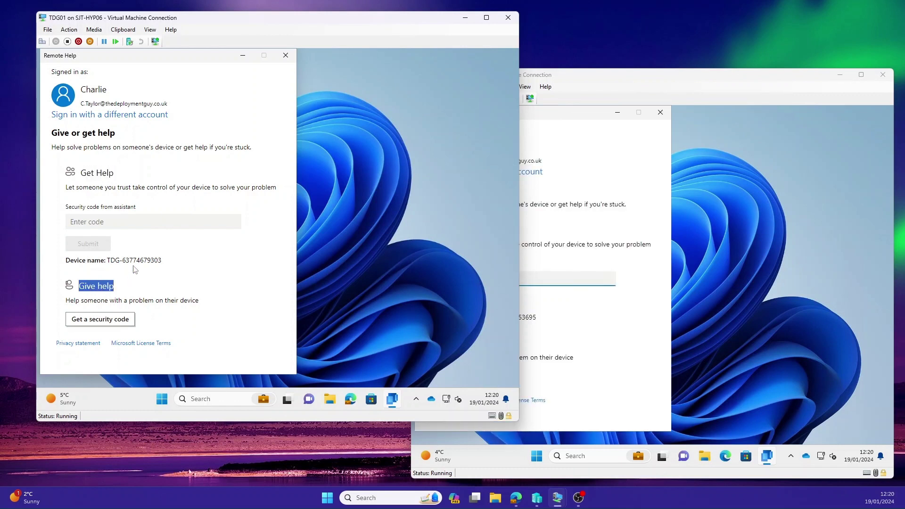
click(94, 320)
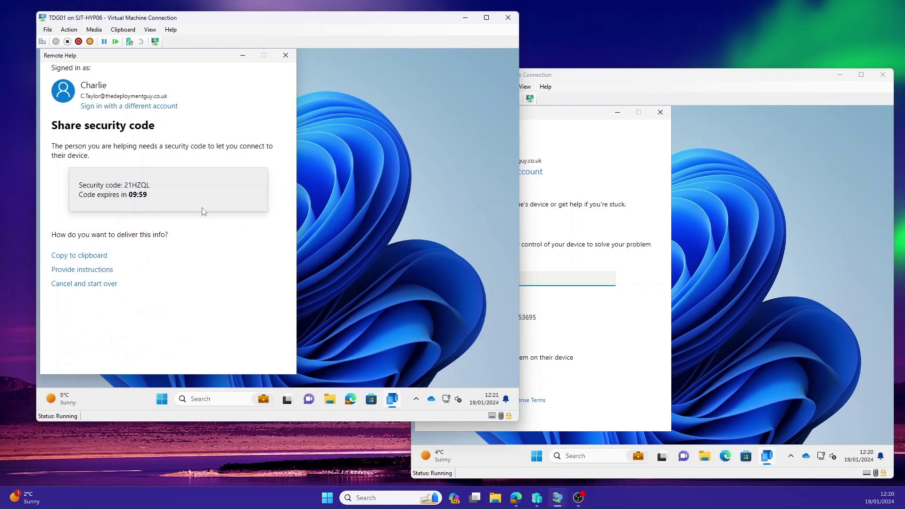
drag(126, 186, 147, 185)
- Enter TDG01's security code in TDG02's Get help field and submit it
click(562, 230)
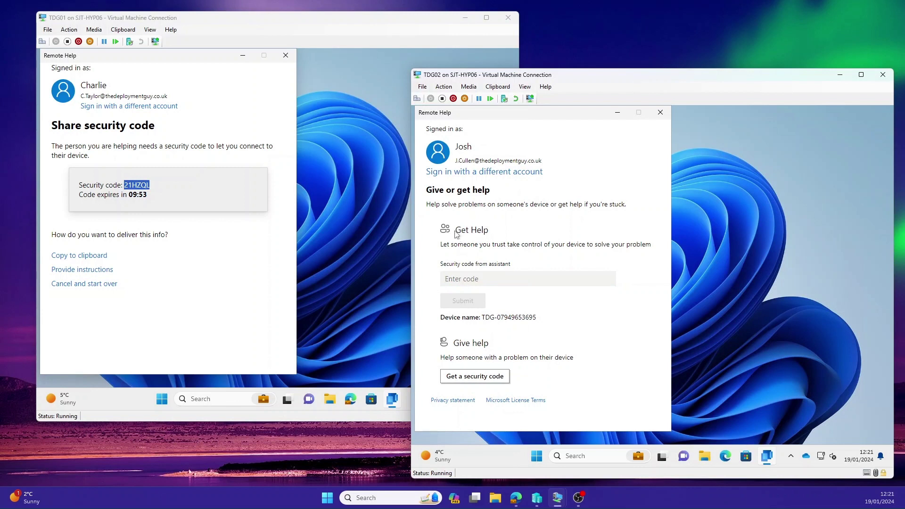
drag(457, 234, 490, 230)
click(468, 279)
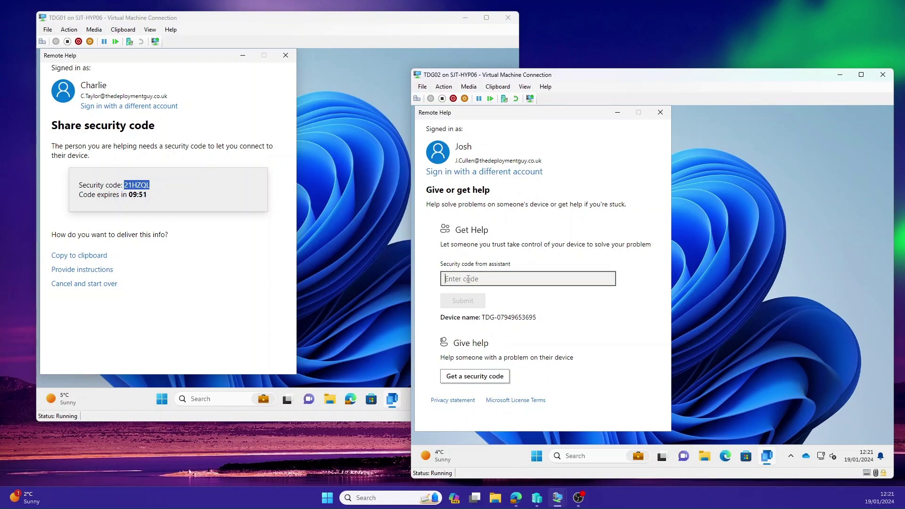
text(21HZQL)
click(465, 301)
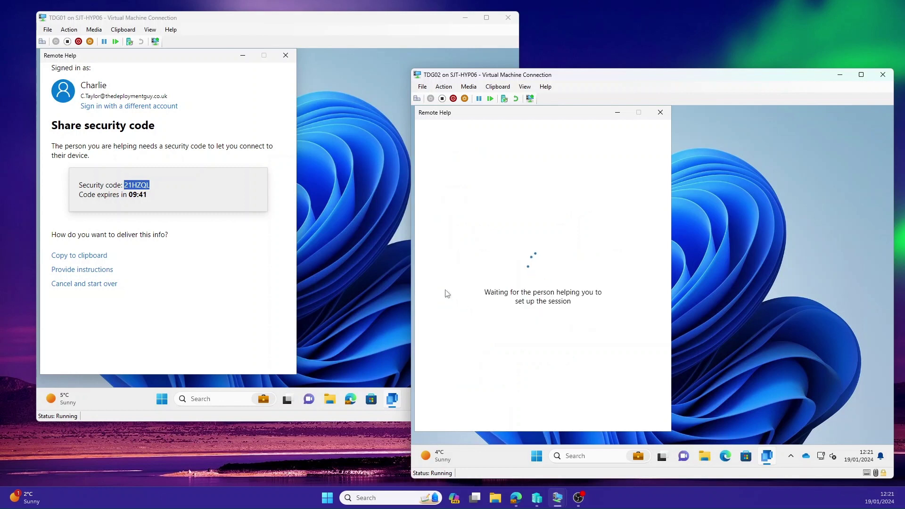
- Request full control from TDG01, allow it on TDG02, then view TDG02's desktop from TDG01
click(236, 258)
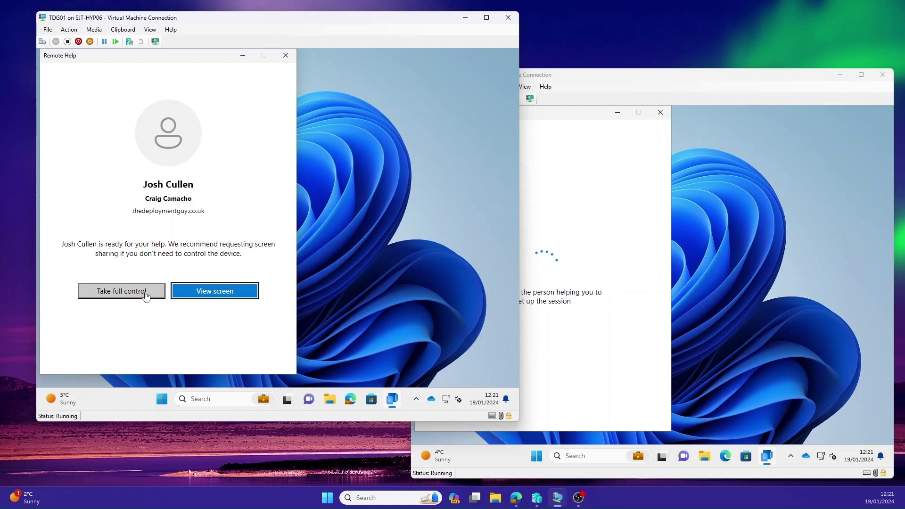
click(129, 292)
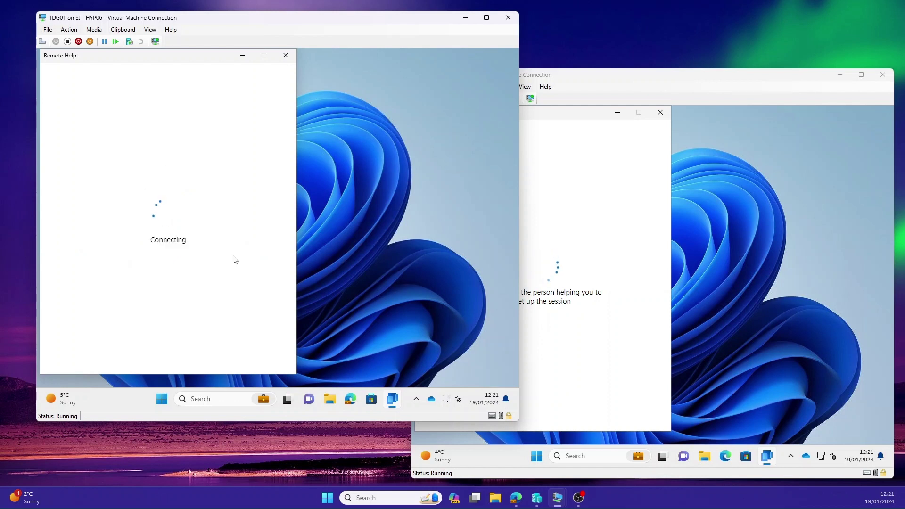
click(621, 186)
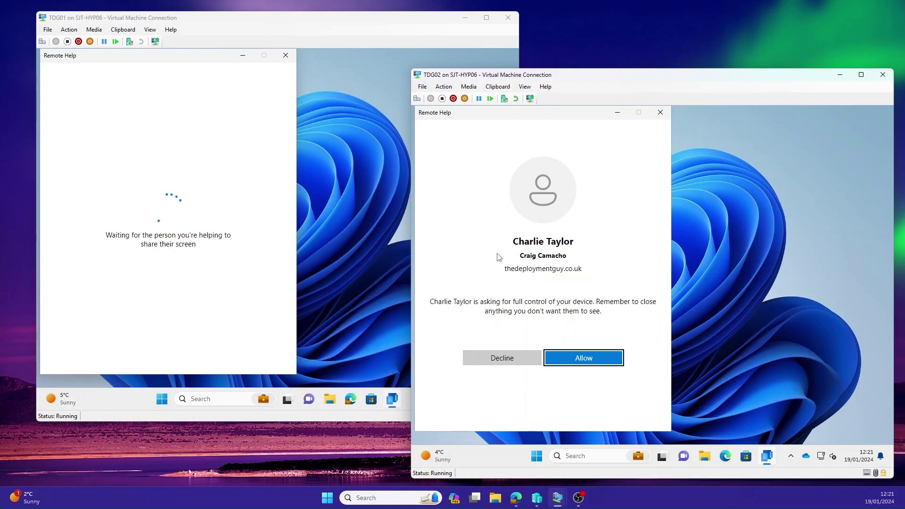
click(589, 358)
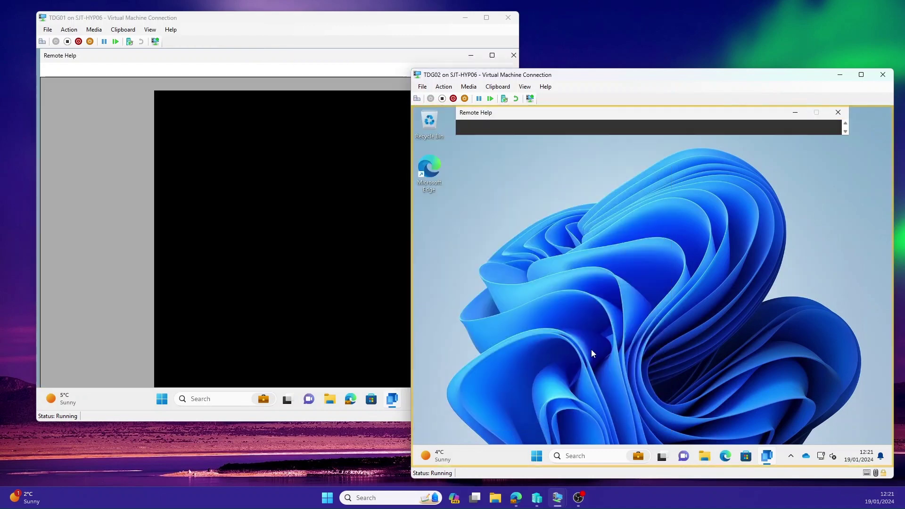
click(262, 201)
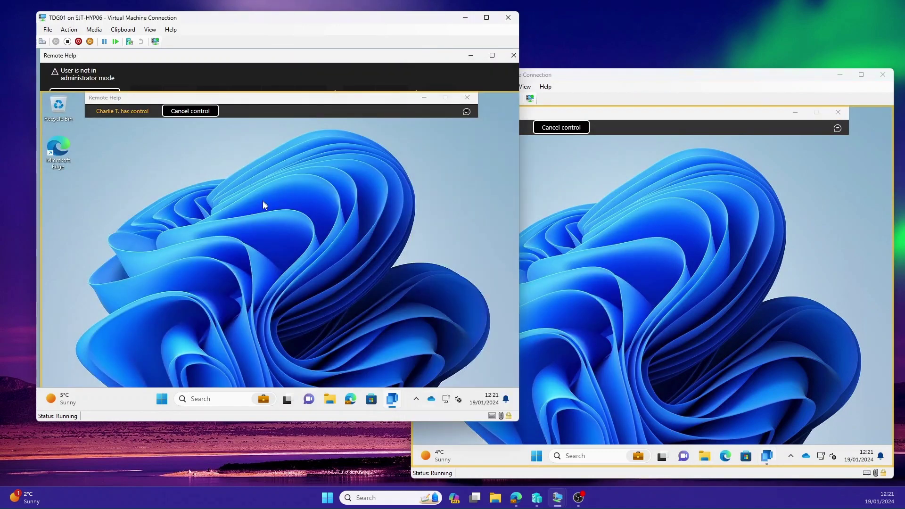